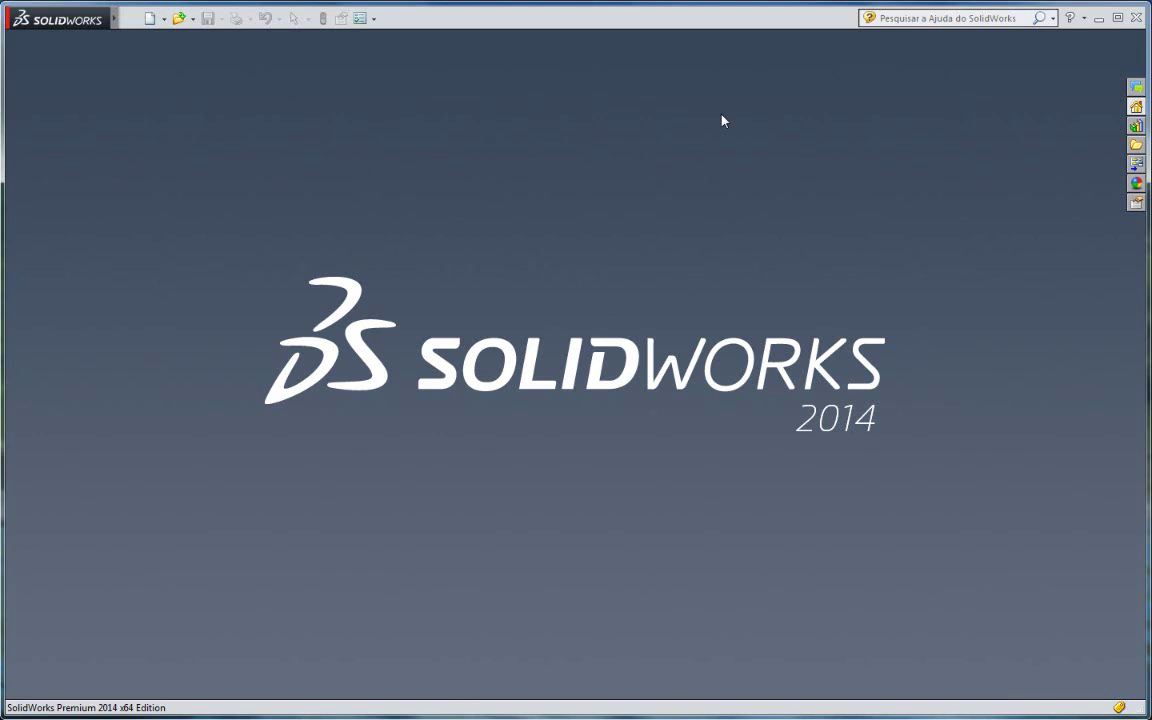
Create a new Peça (part) document, Peça1, from the Novo documento dialog.
left_click(149, 18)
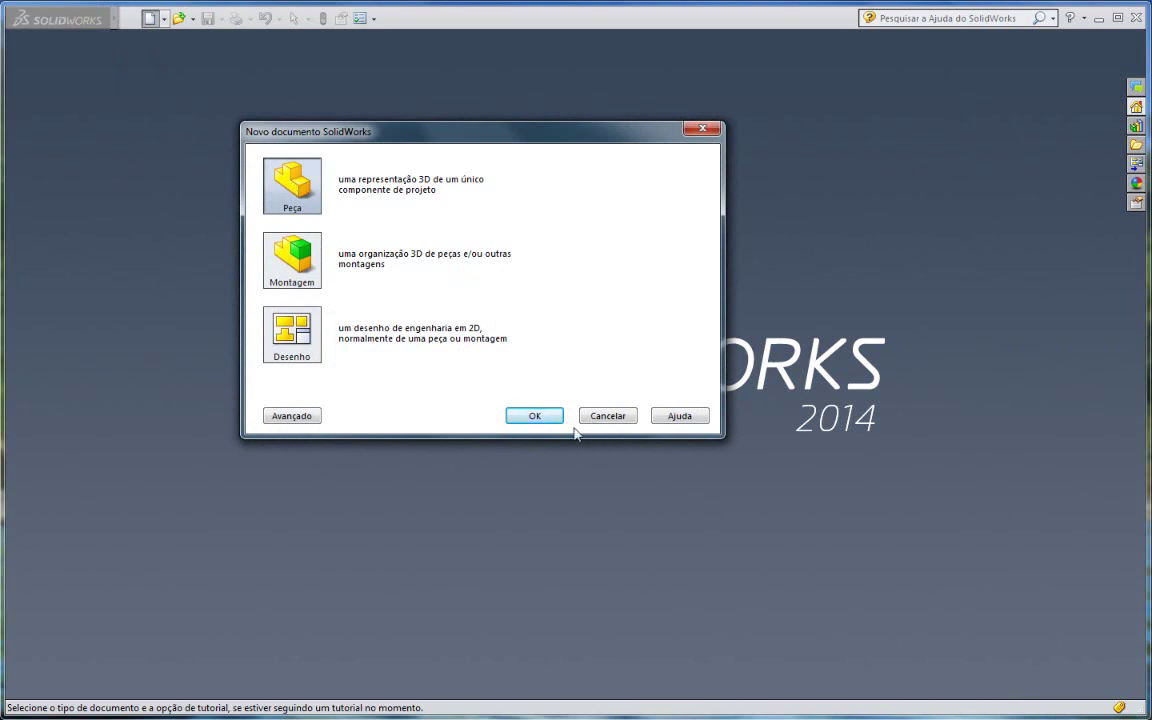
left_click(534, 415)
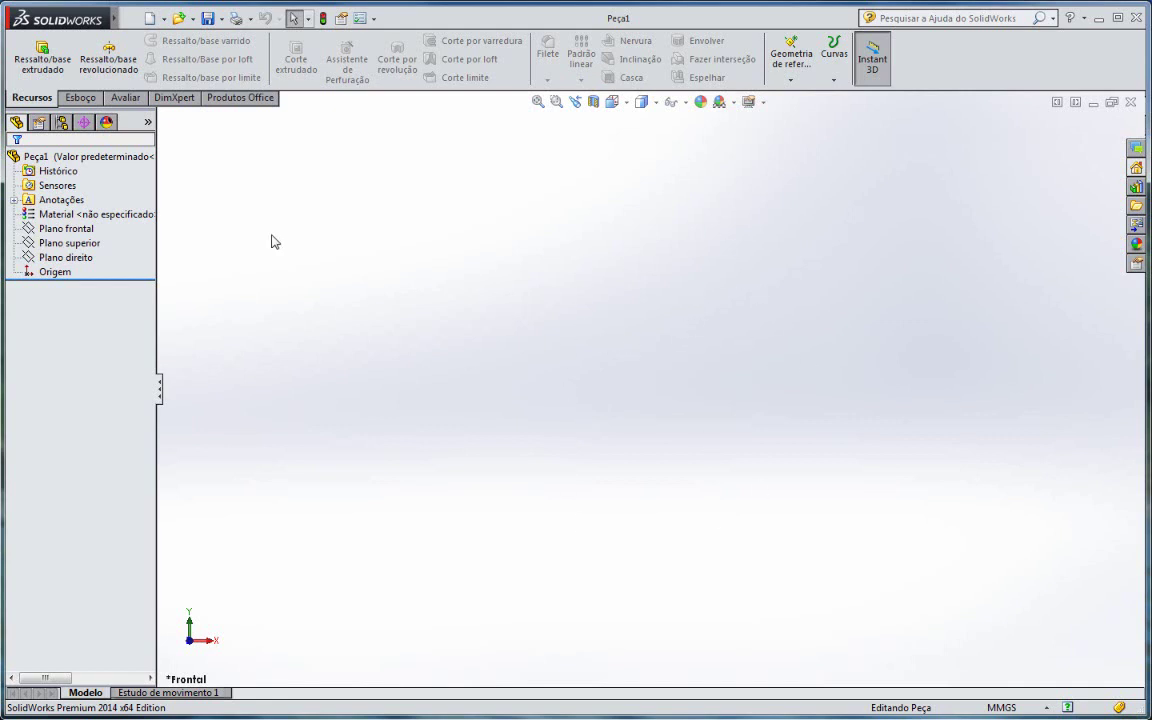
Open a new sketch, Esboço1, on the Plano frontal.
left_click(73, 231)
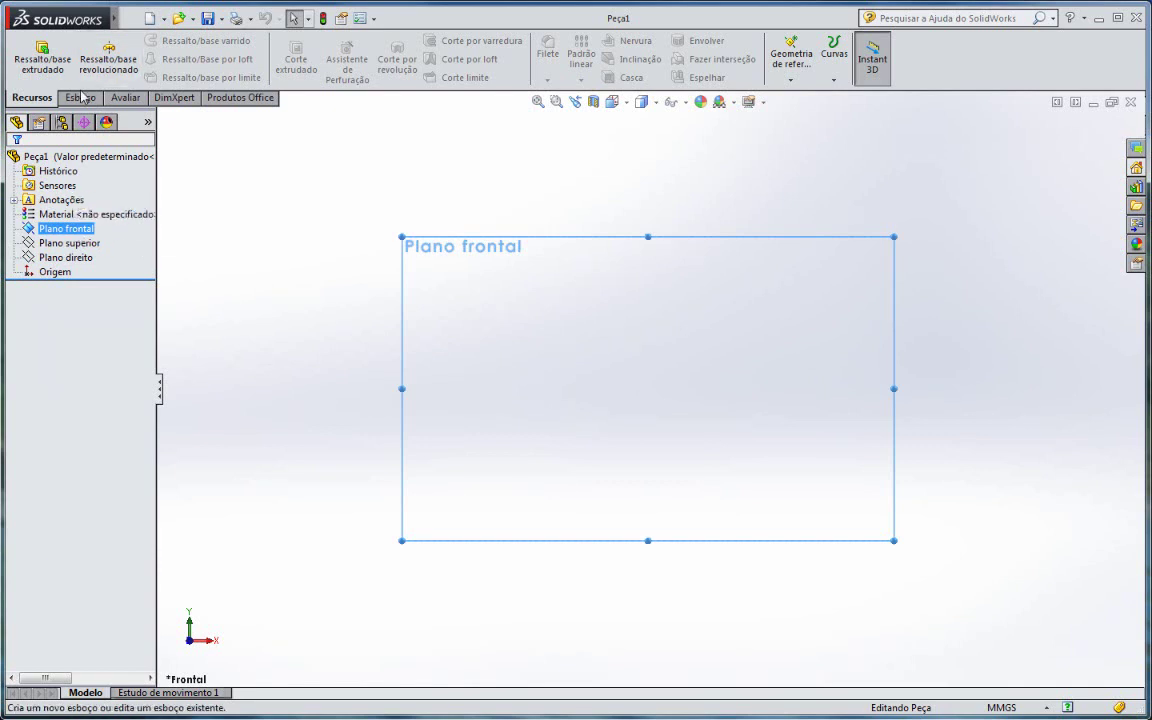
left_click(62, 233)
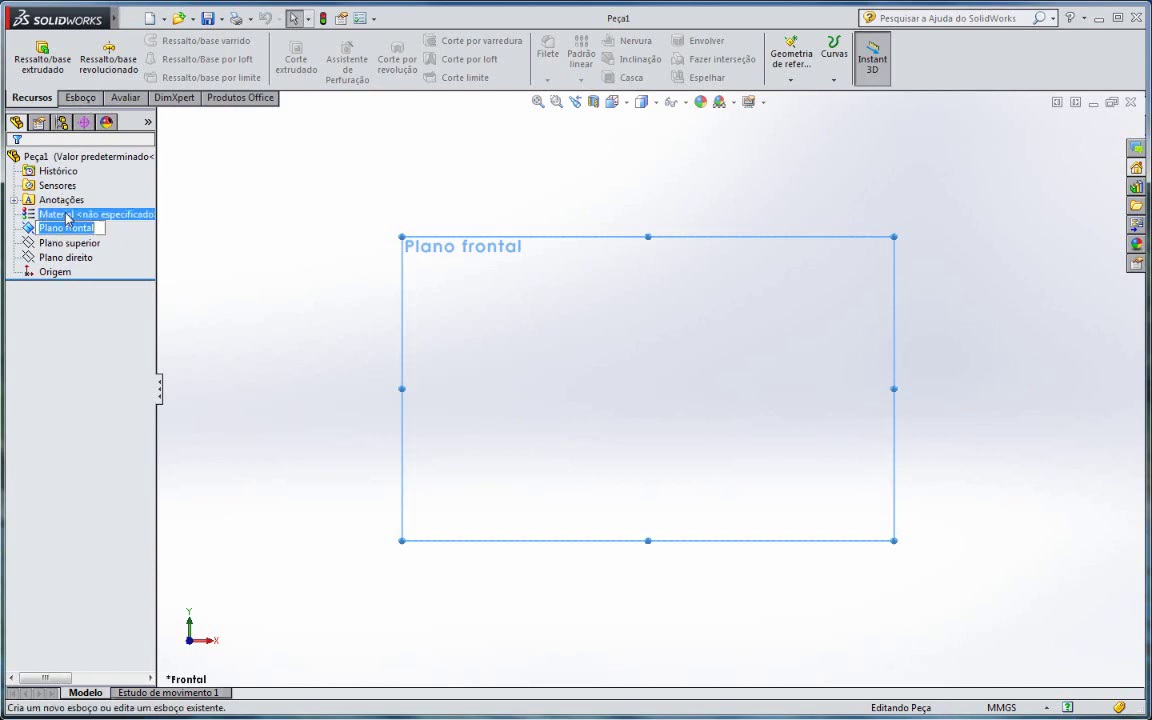
left_click(62, 243)
left_click(44, 229)
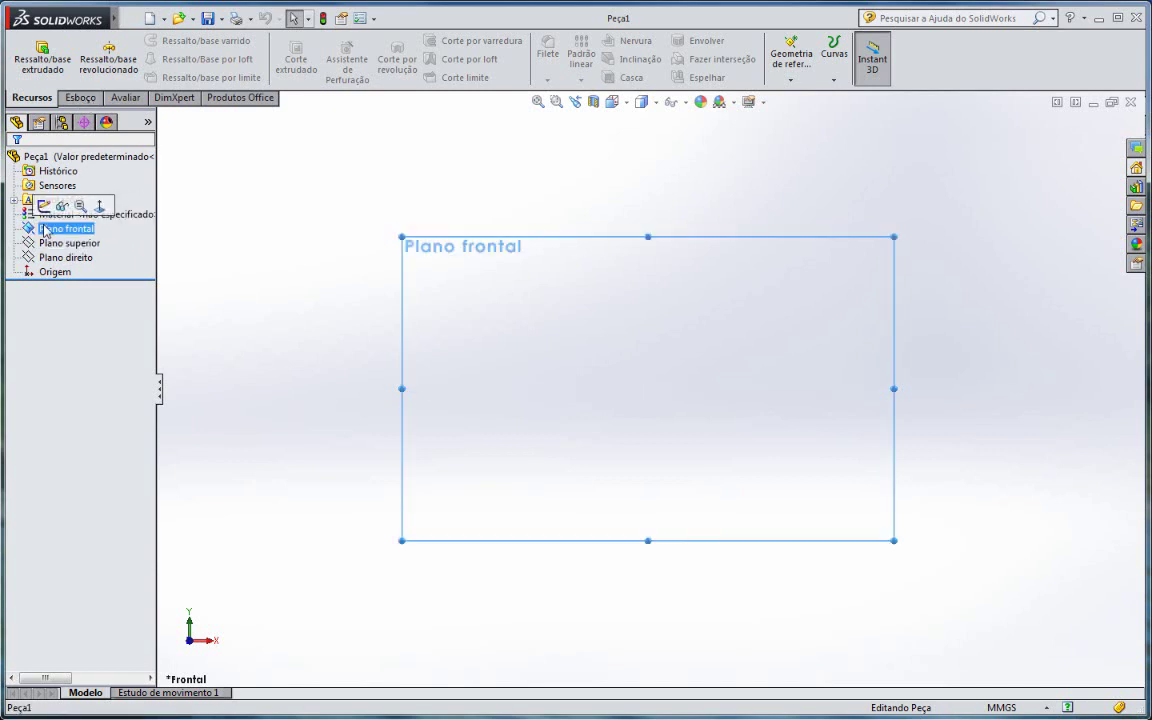
left_click(44, 205)
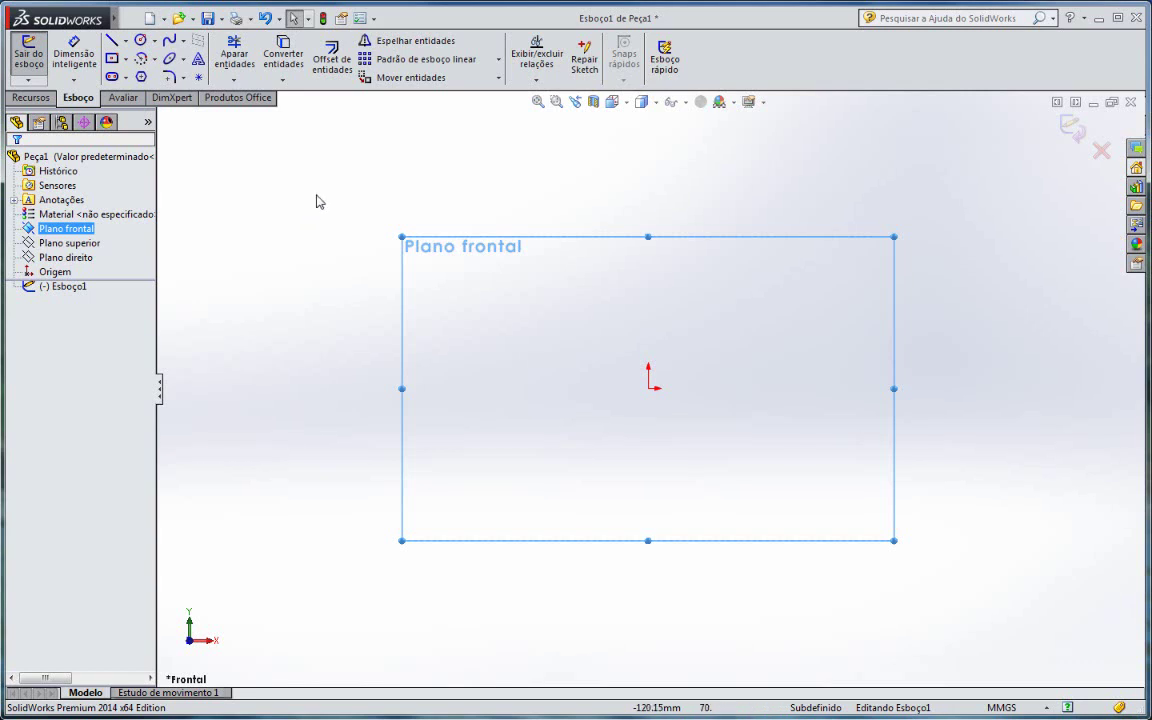
Draw a Retângulo central rectangle centred on the origin and accept it.
left_click(126, 61)
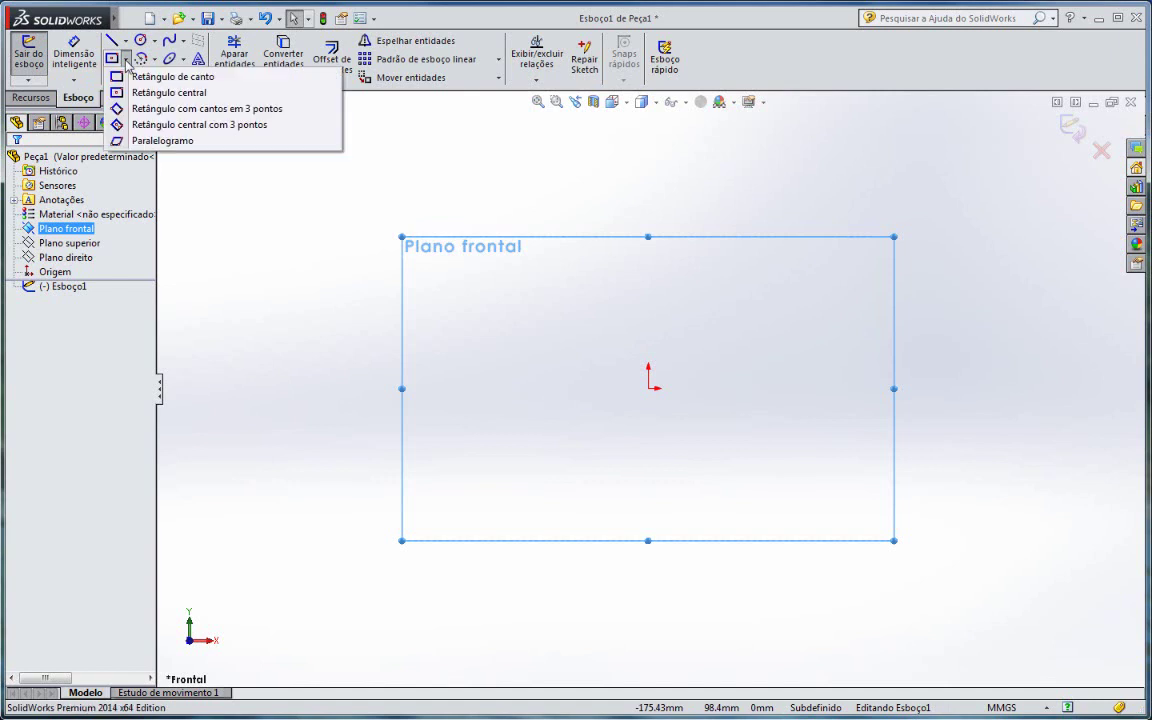
left_click(168, 92)
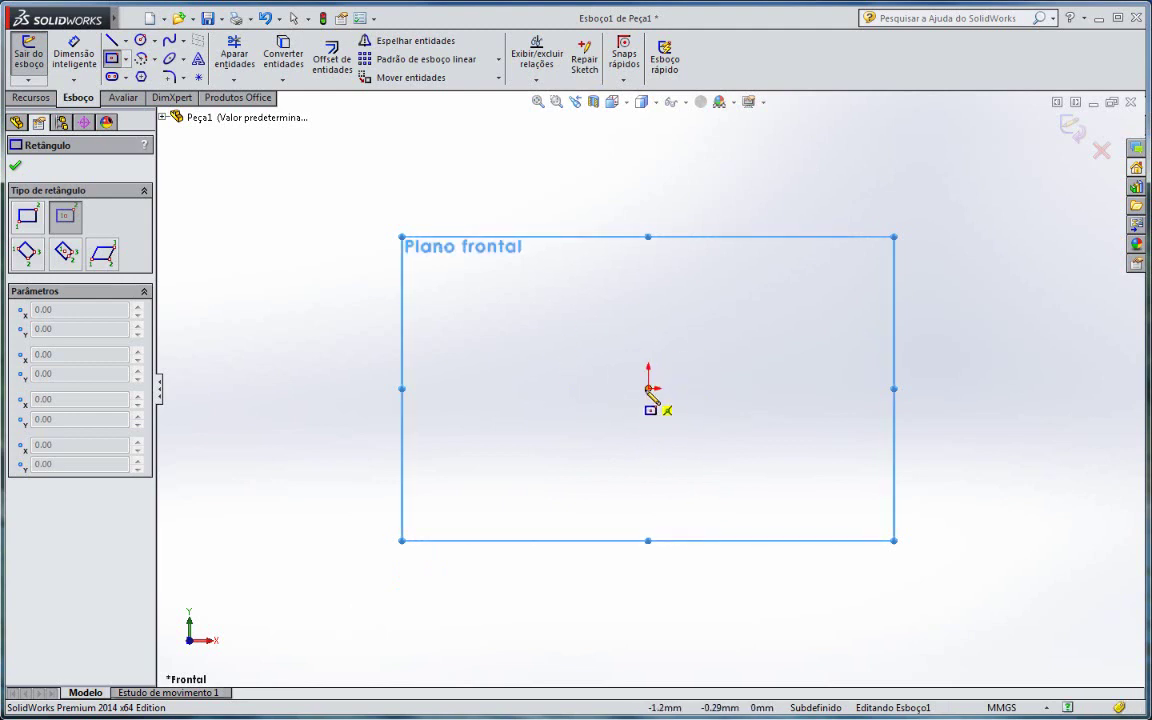
left_click(648, 388)
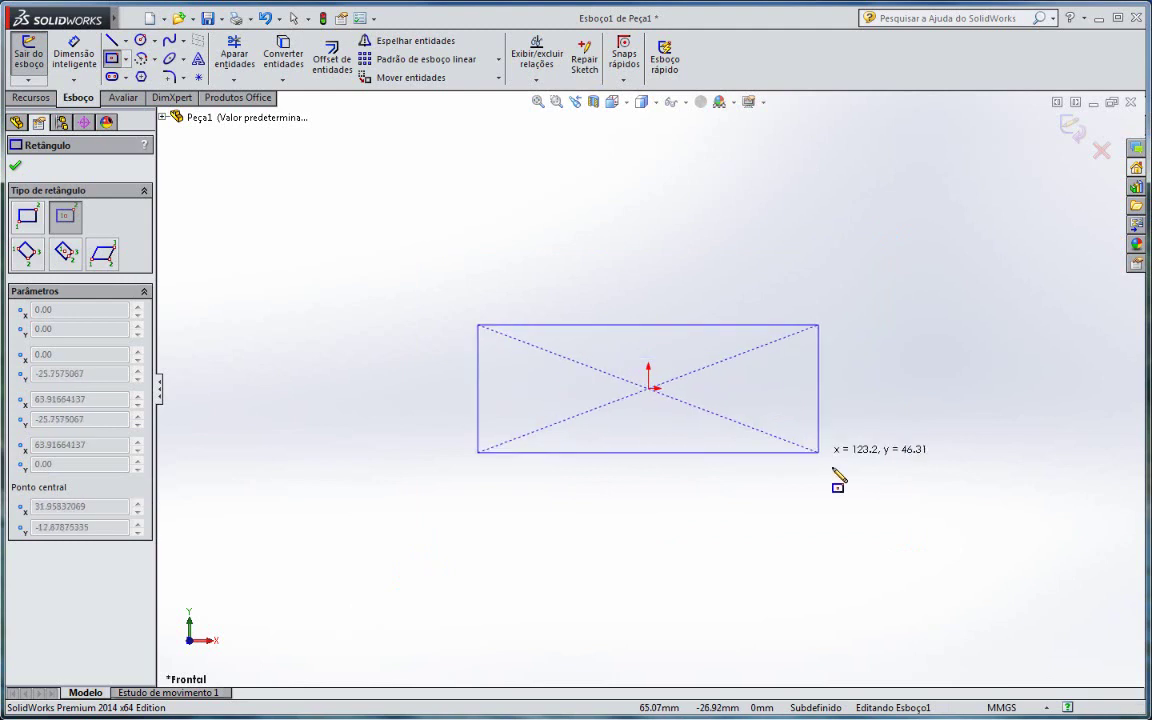
left_click(913, 562)
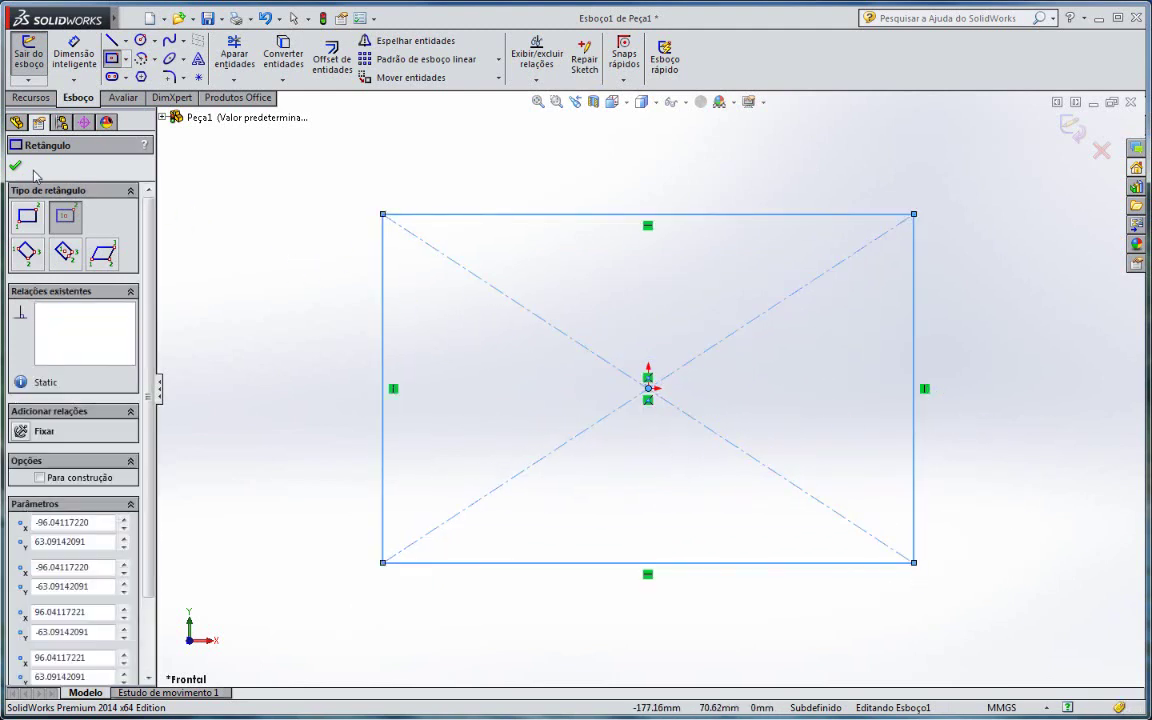
left_click(15, 166)
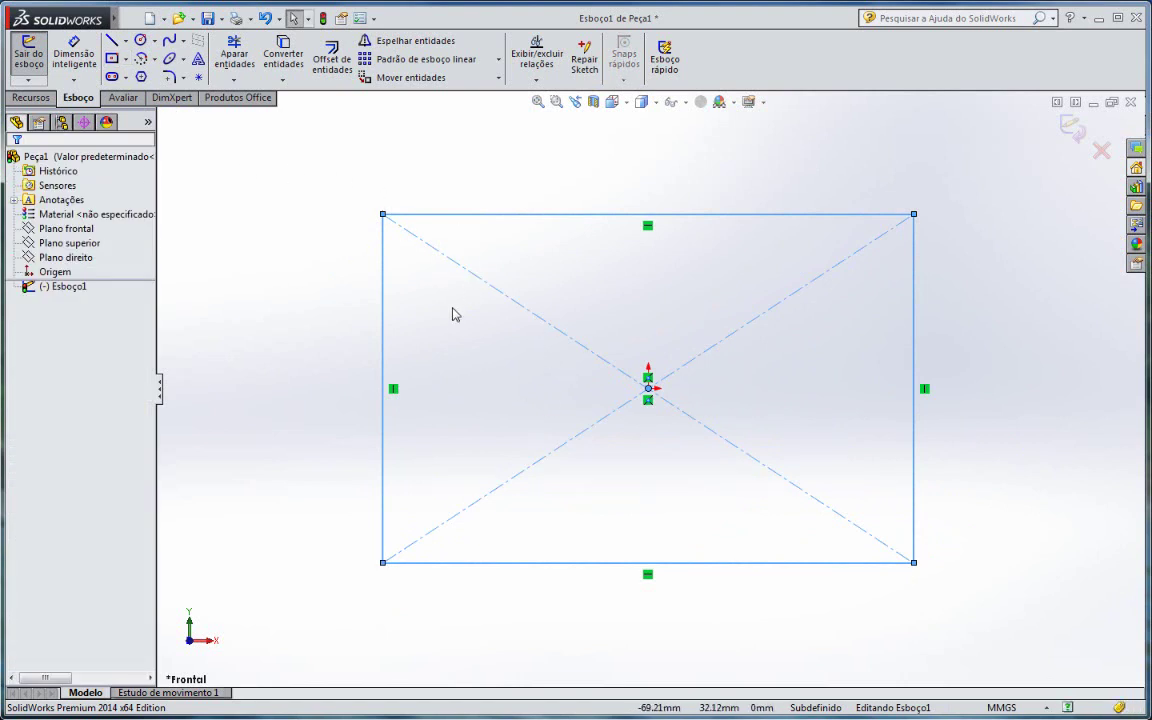
Zoom out and resize the rectangle by dragging its top and left edges.
key("z")
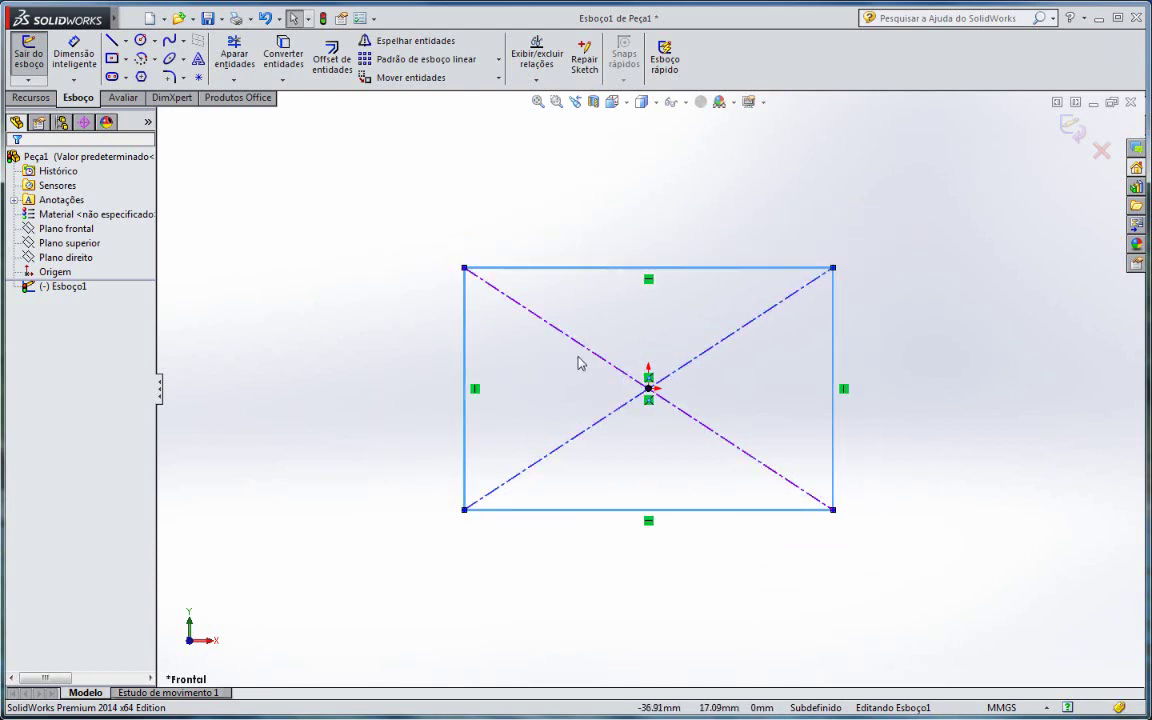
left_click(648, 388)
left_click(578, 272)
left_click_drag(586, 211, 483, 288)
key("Escape")
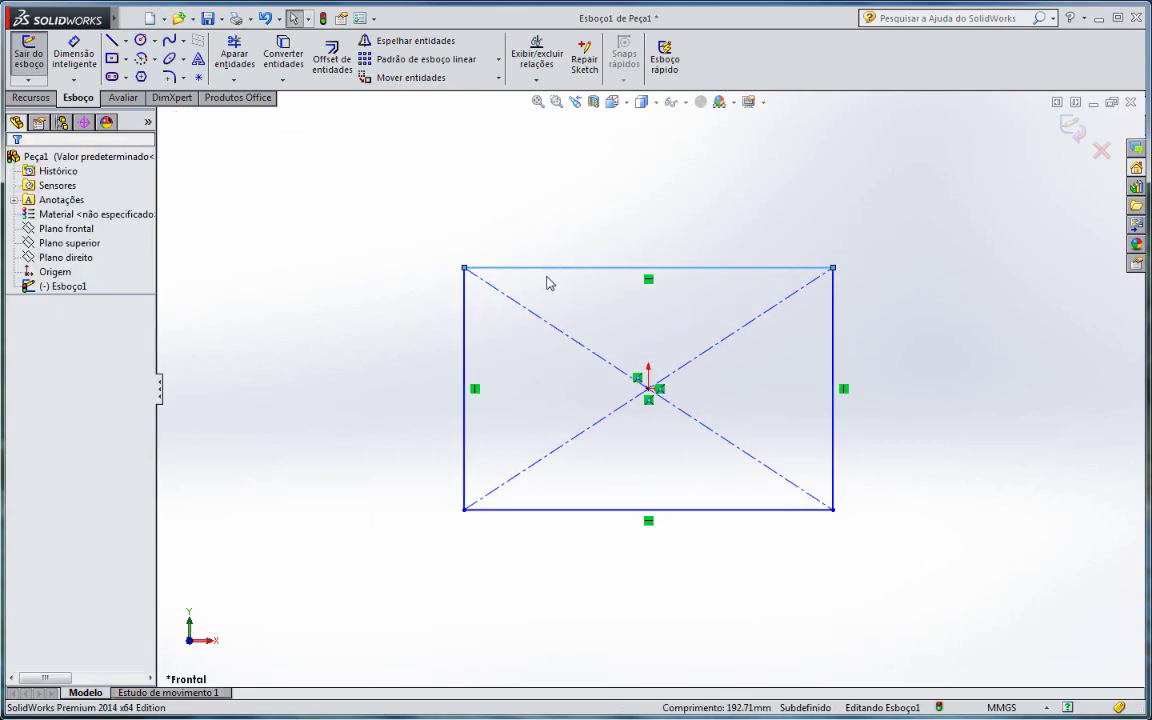
mouse_move(585, 270)
left_mouse_down()
mouse_move(583, 203)
mouse_move(597, 198)
left_mouse_up()
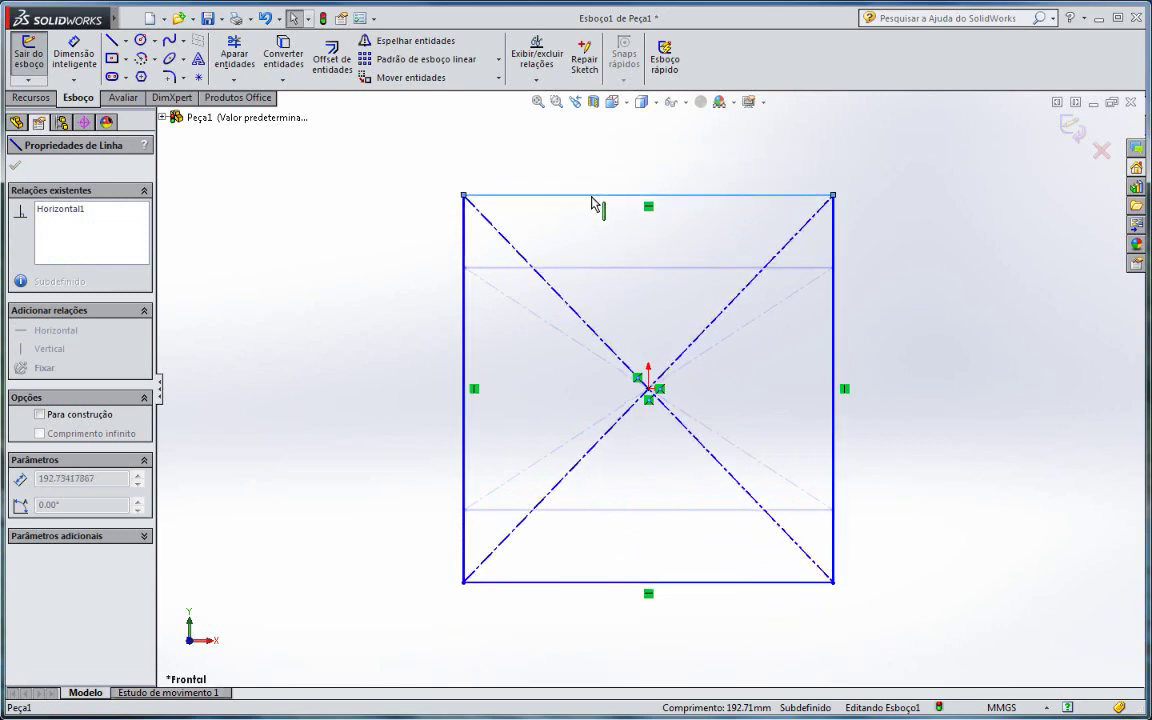
mouse_move(471, 244)
left_mouse_down()
mouse_move(330, 283)
mouse_move(336, 313)
mouse_move(437, 306)
mouse_move(352, 312)
left_mouse_up()
mouse_move(588, 196)
left_mouse_down()
mouse_move(580, 245)
mouse_move(584, 181)
left_mouse_up()
mouse_move(353, 313)
left_mouse_down()
mouse_move(507, 298)
mouse_move(404, 321)
mouse_move(458, 327)
mouse_move(356, 320)
left_mouse_up()
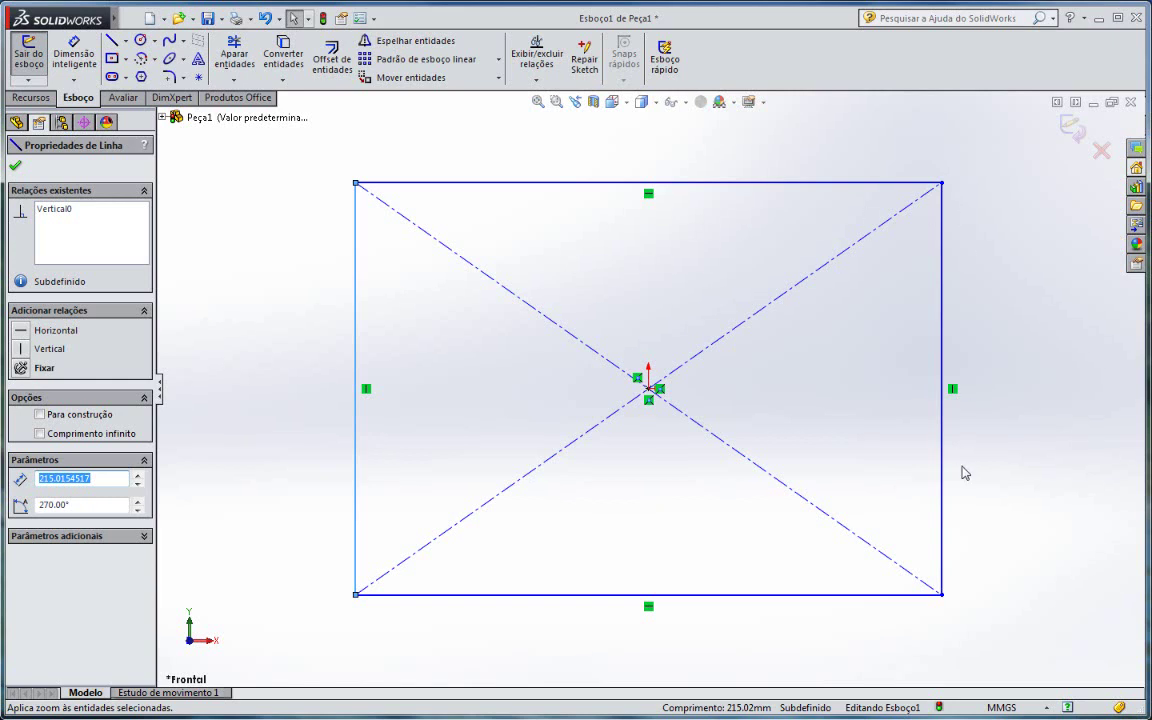
Select the diagonal construction lines, then undo until the sketch is empty.
left_click(719, 440)
left_click(741, 328, "ctrl")
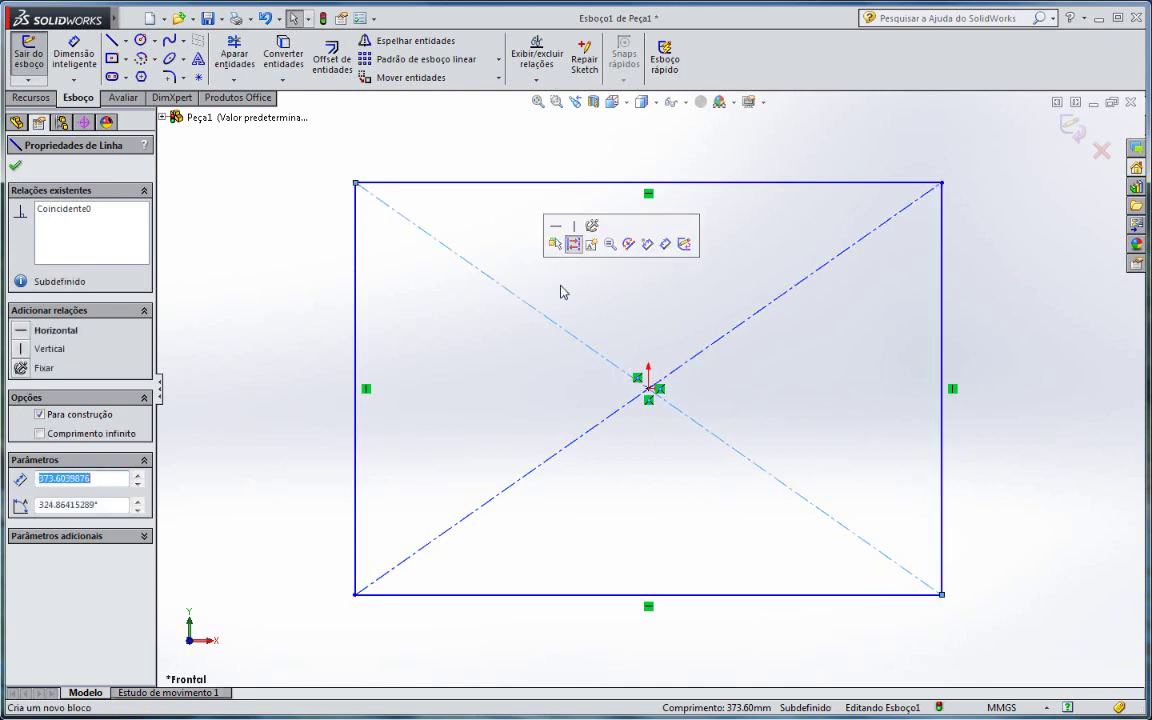
left_click(15, 169)
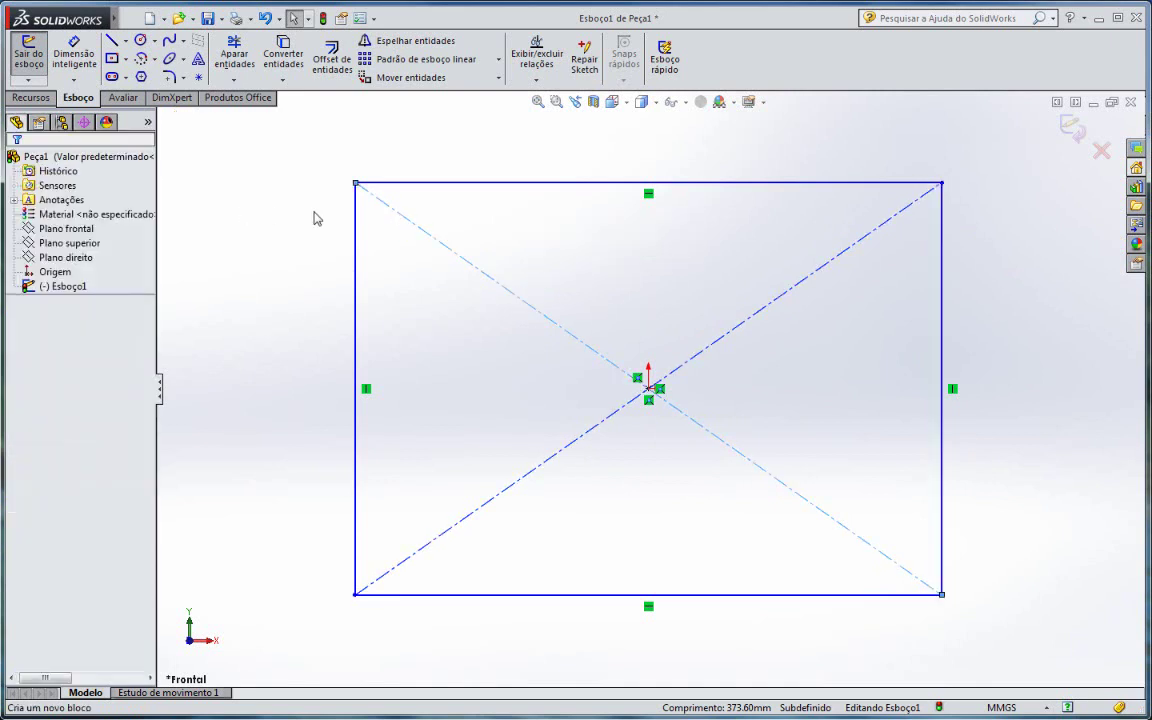
left_click(465, 265)
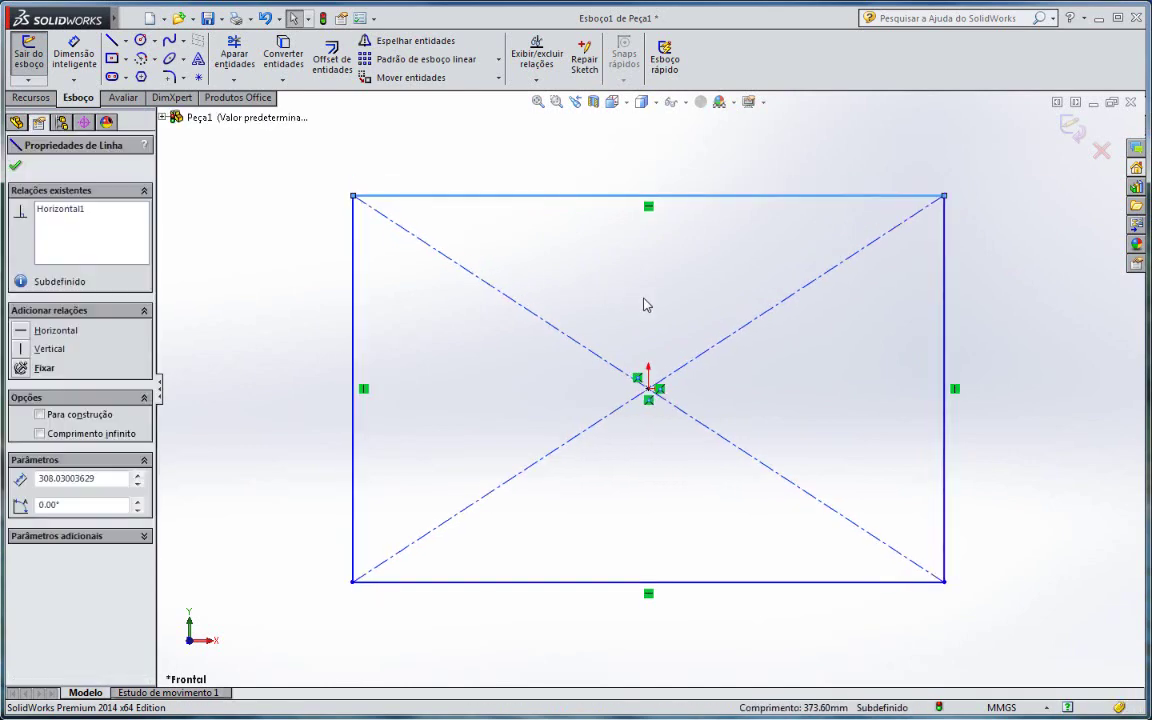
key("ctrl+z")
key("ctrl+z")
key("ctrl+z")
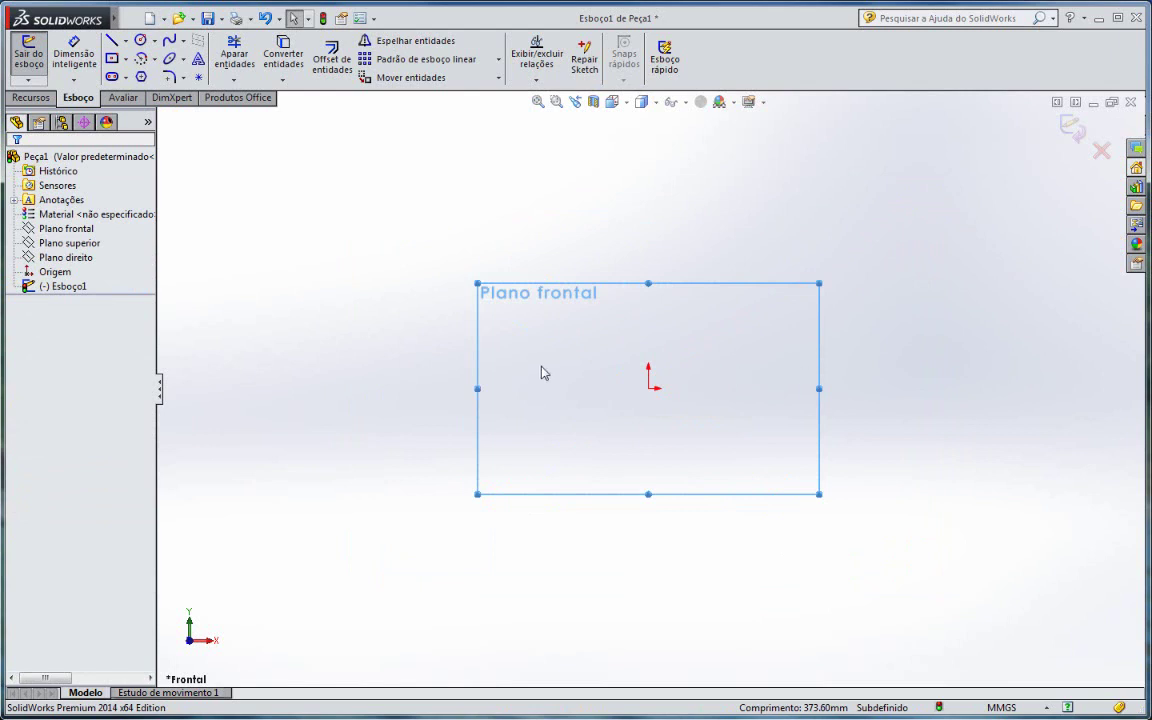
Draw a corner-to-corner rectangle in the sketch.
left_click(112, 59)
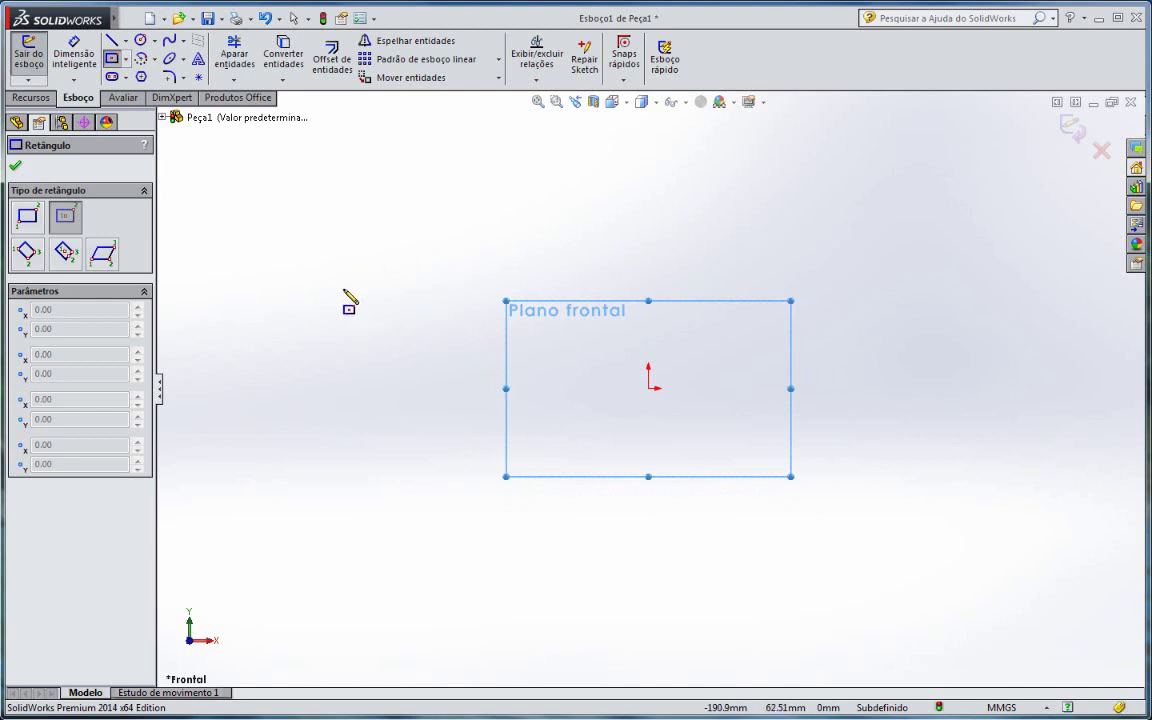
left_click(27, 216)
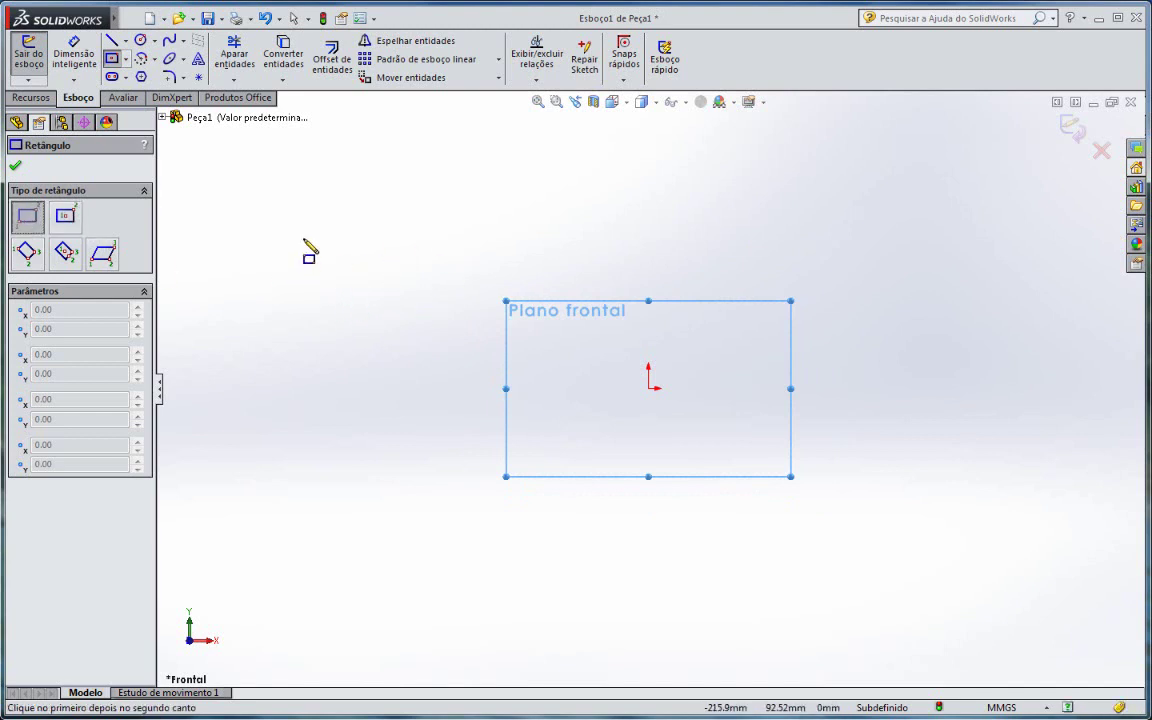
left_click(261, 229)
left_click(447, 355)
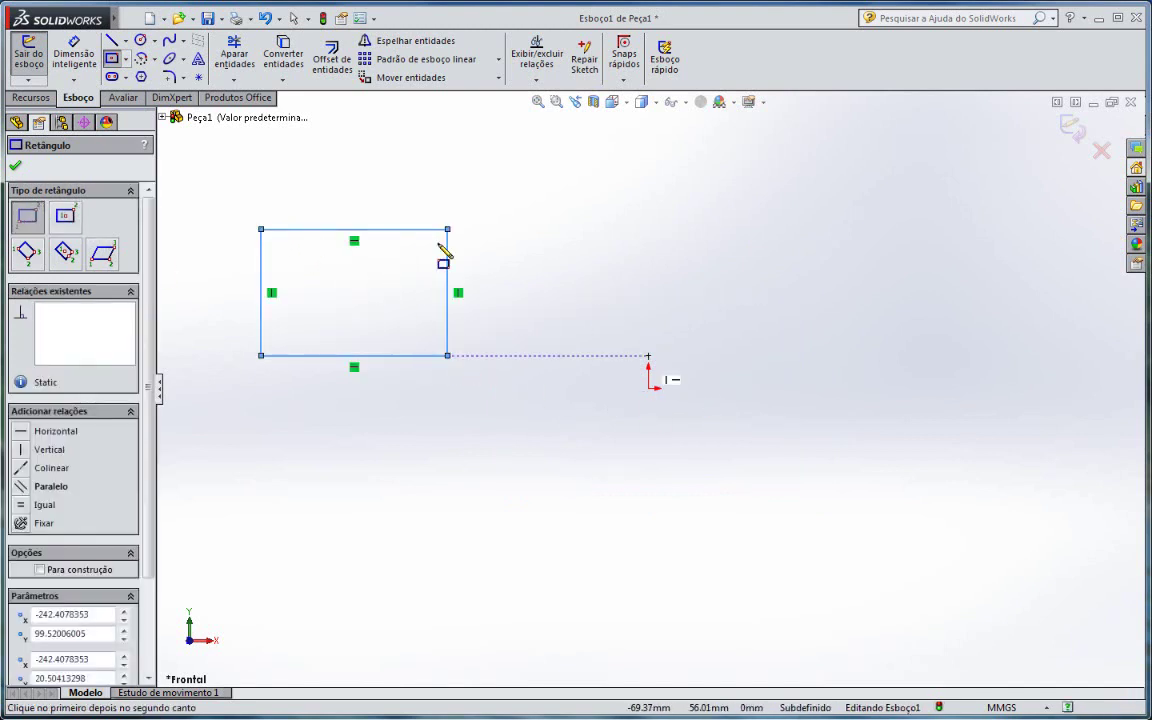
left_click(16, 167)
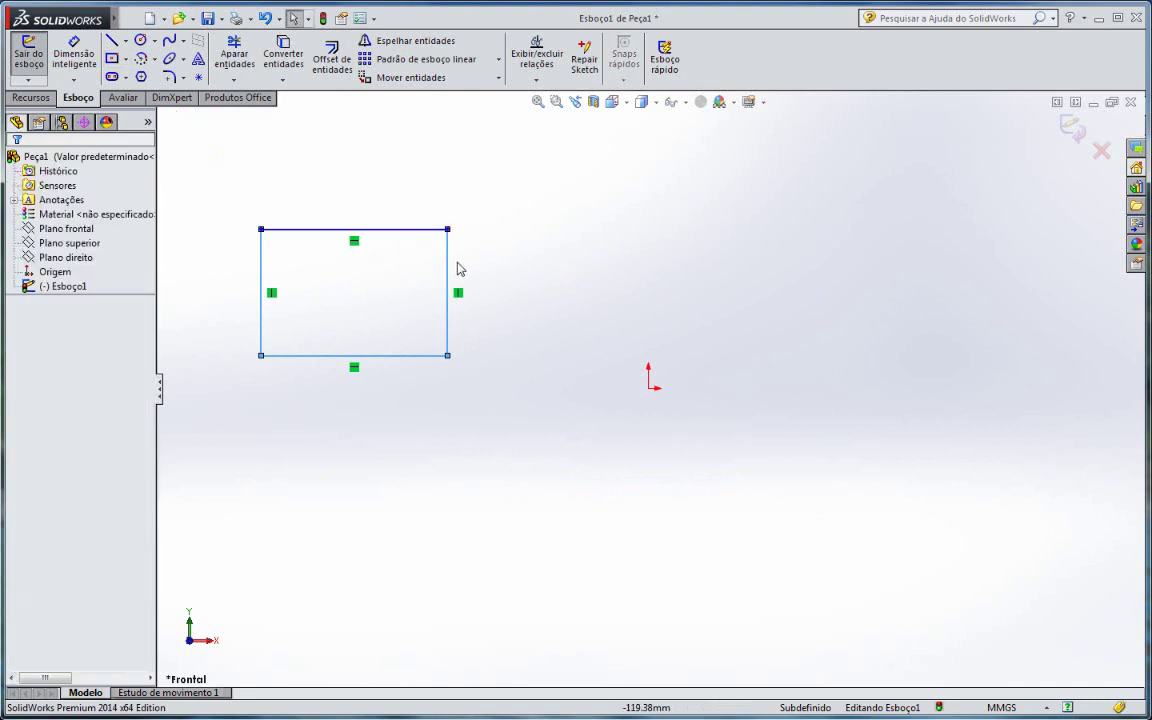
Drag the rectangle around the origin, then undo the accidental copies.
mouse_move(449, 268)
left_mouse_down()
mouse_move(862, 263)
mouse_move(877, 366)
left_mouse_up()
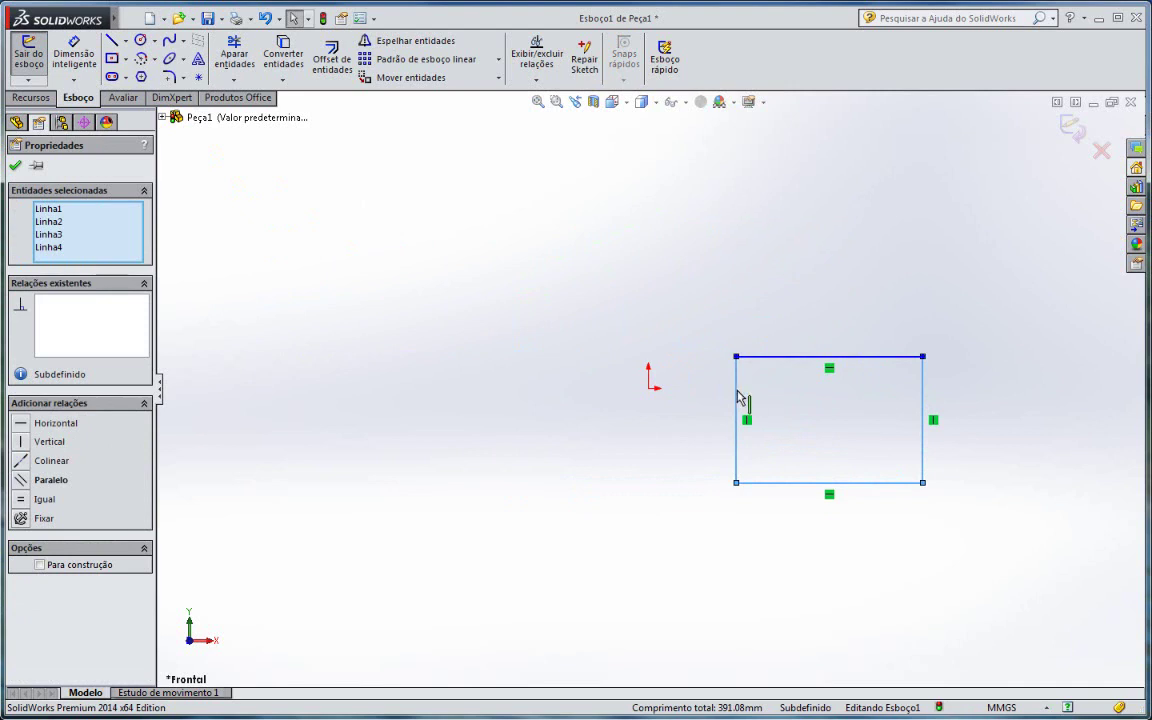
mouse_move(738, 398)
left_mouse_down()
mouse_move(607, 463)
mouse_move(433, 388)
left_mouse_up()
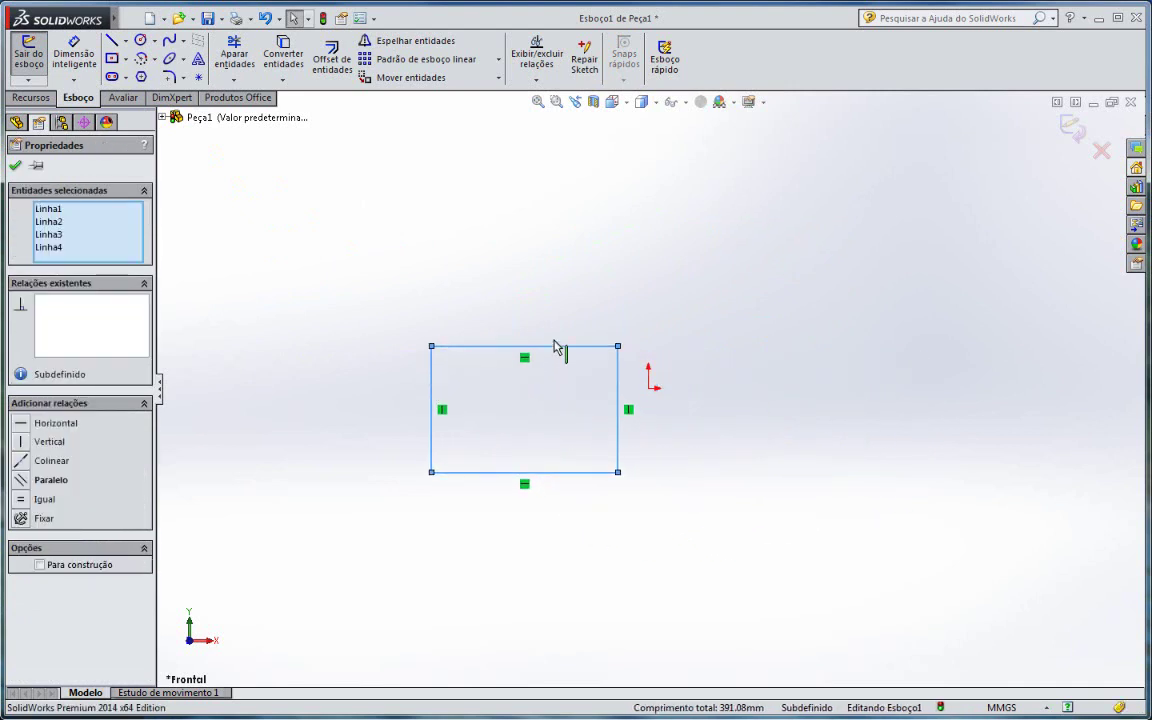
left_click_drag(556, 347, 566, 228)
left_click_drag(583, 361, 586, 428)
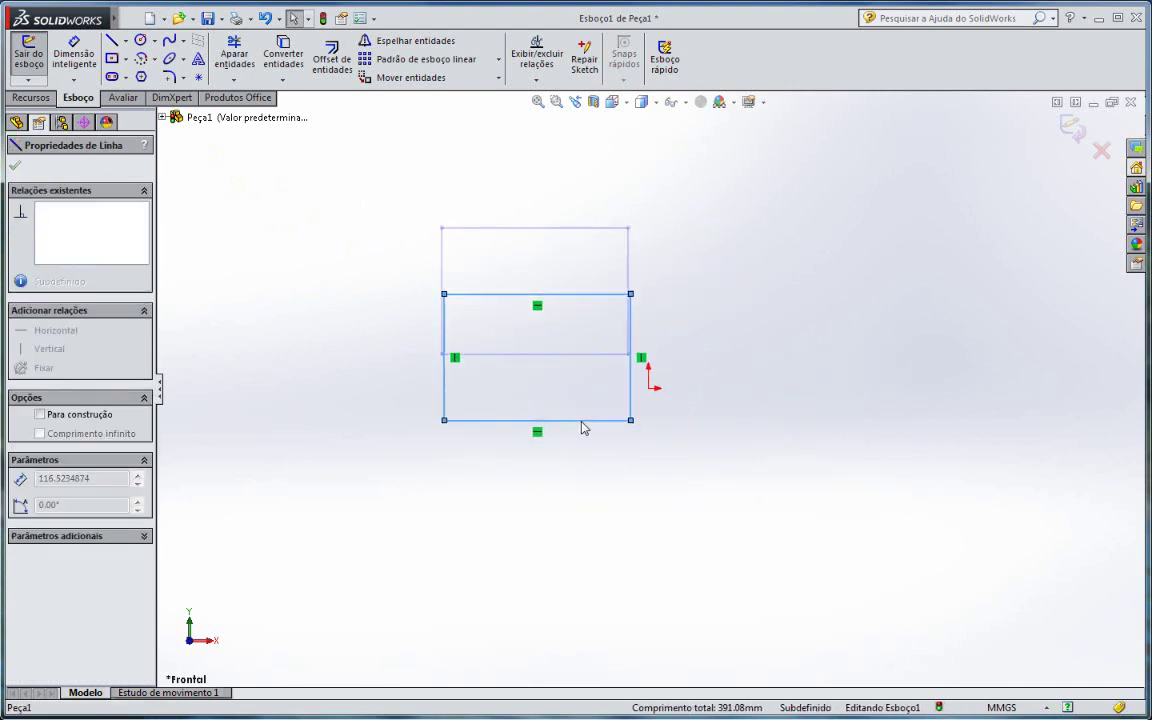
left_click_drag(631, 383, 868, 345)
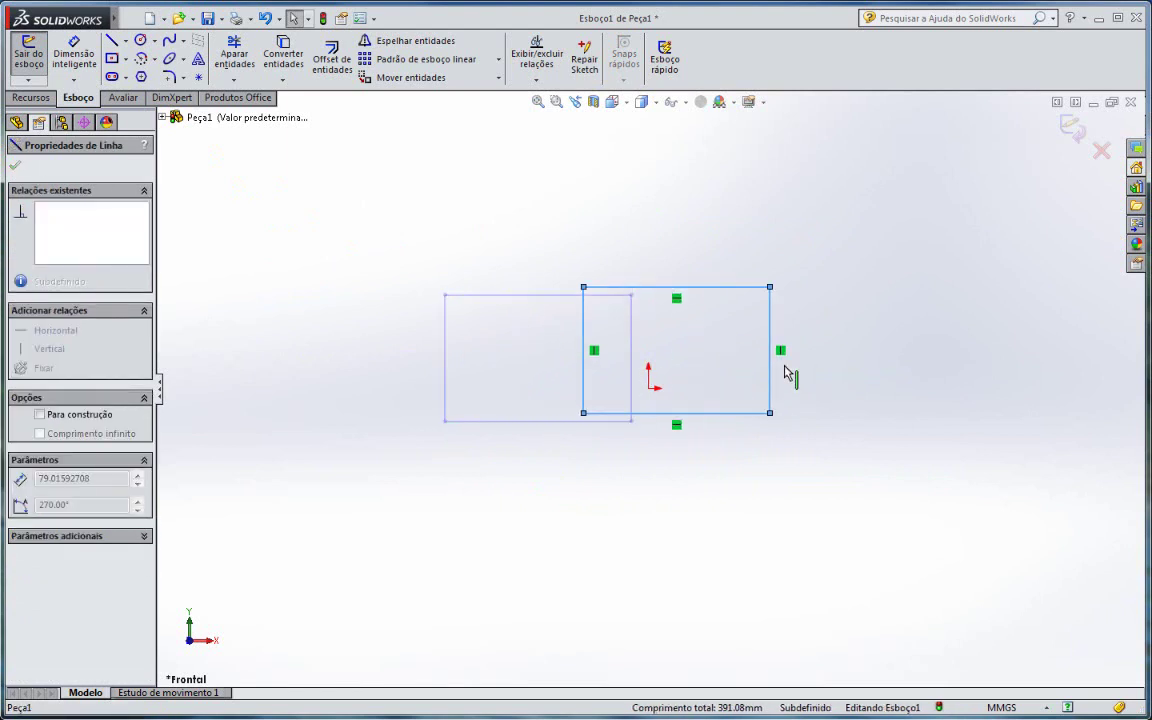
left_click_drag(818, 389, 815, 409)
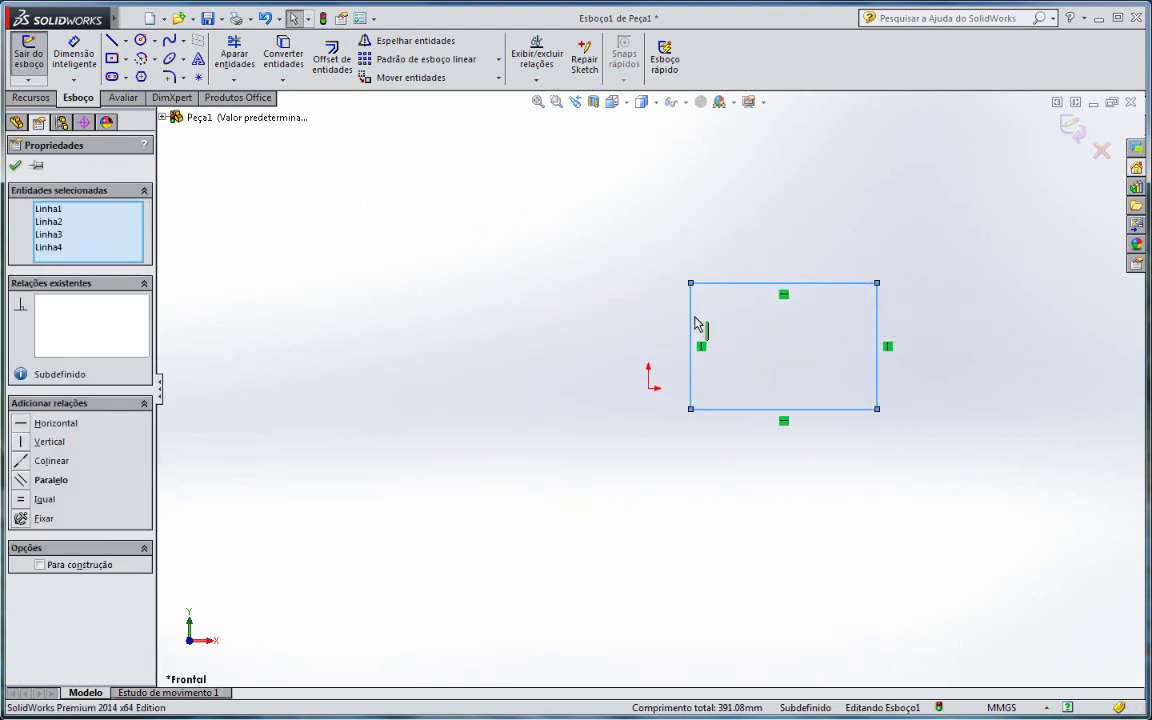
left_click_drag(690, 320, 472, 306, "ctrl")
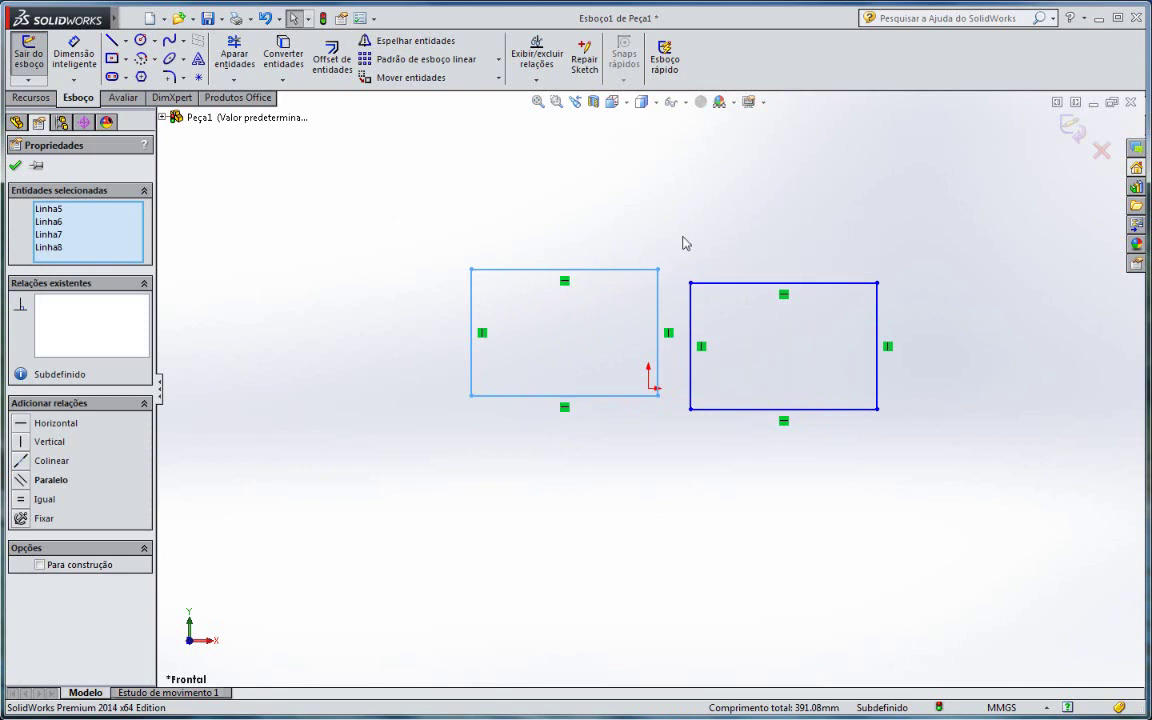
left_click_drag(742, 289, 823, 160, "ctrl")
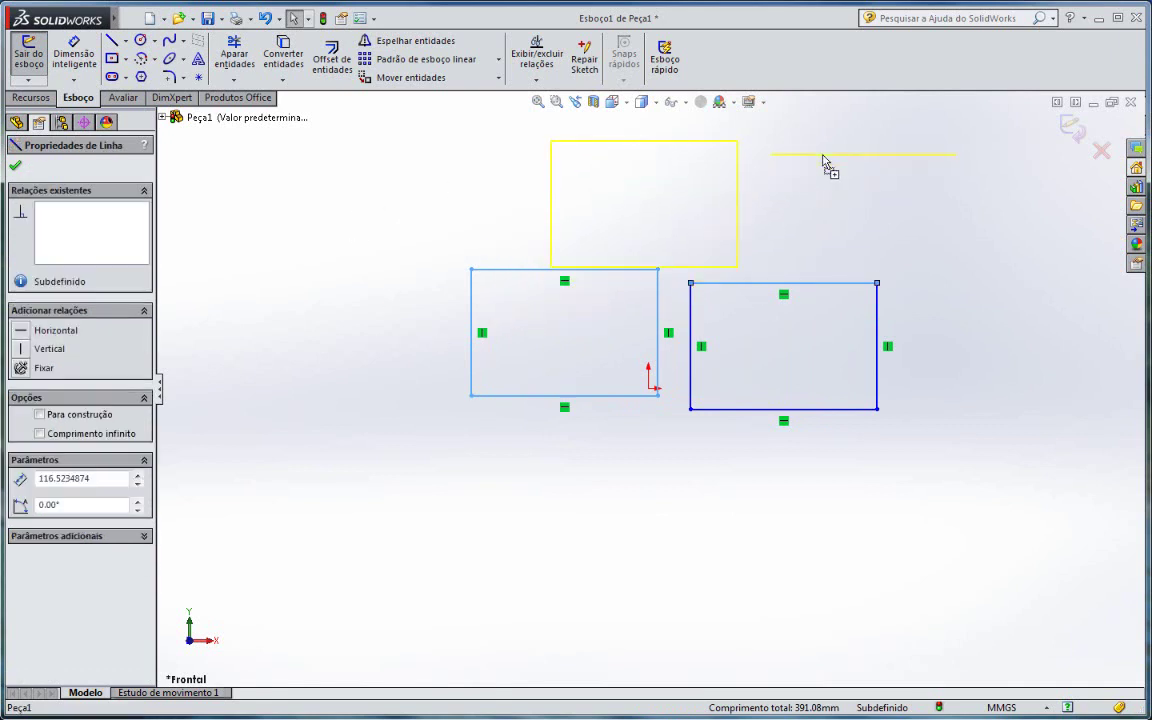
key("ctrl+z")
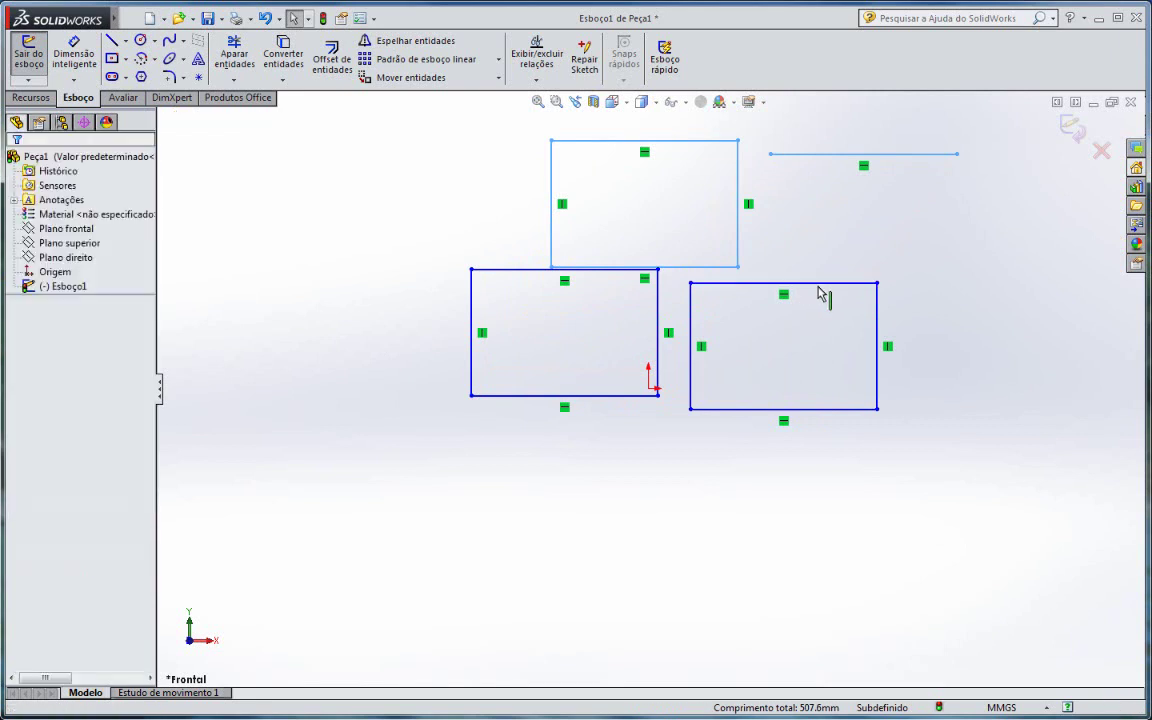
key("ctrl+z")
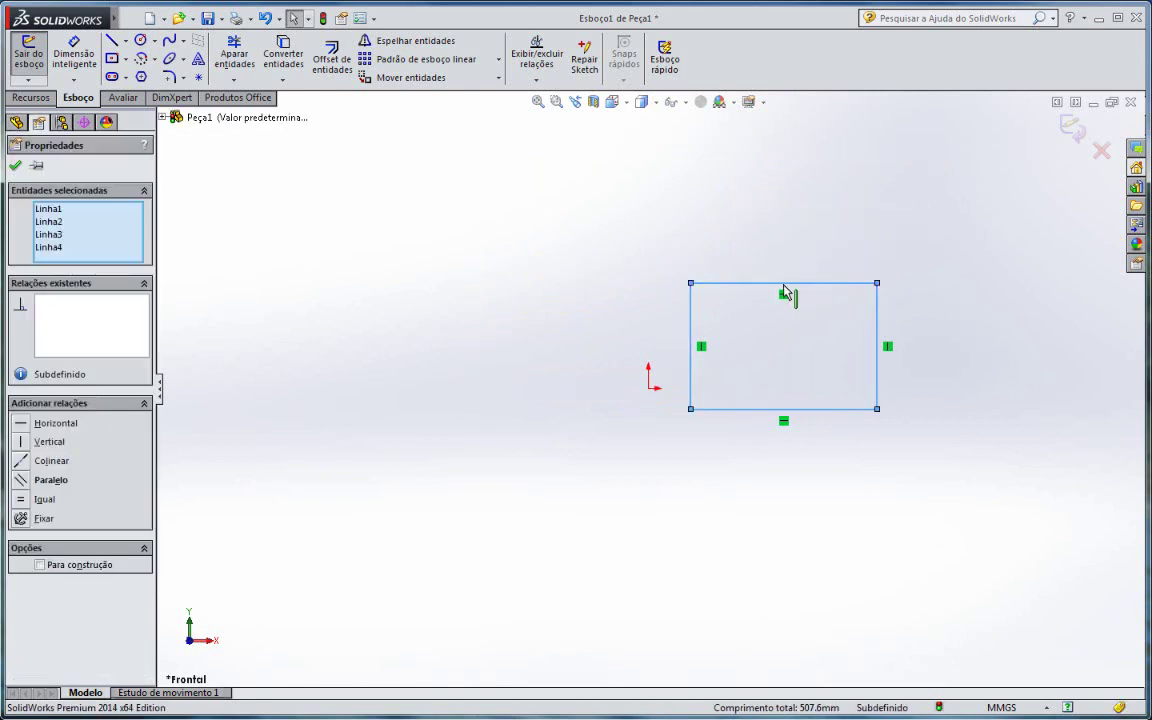
left_click(891, 318)
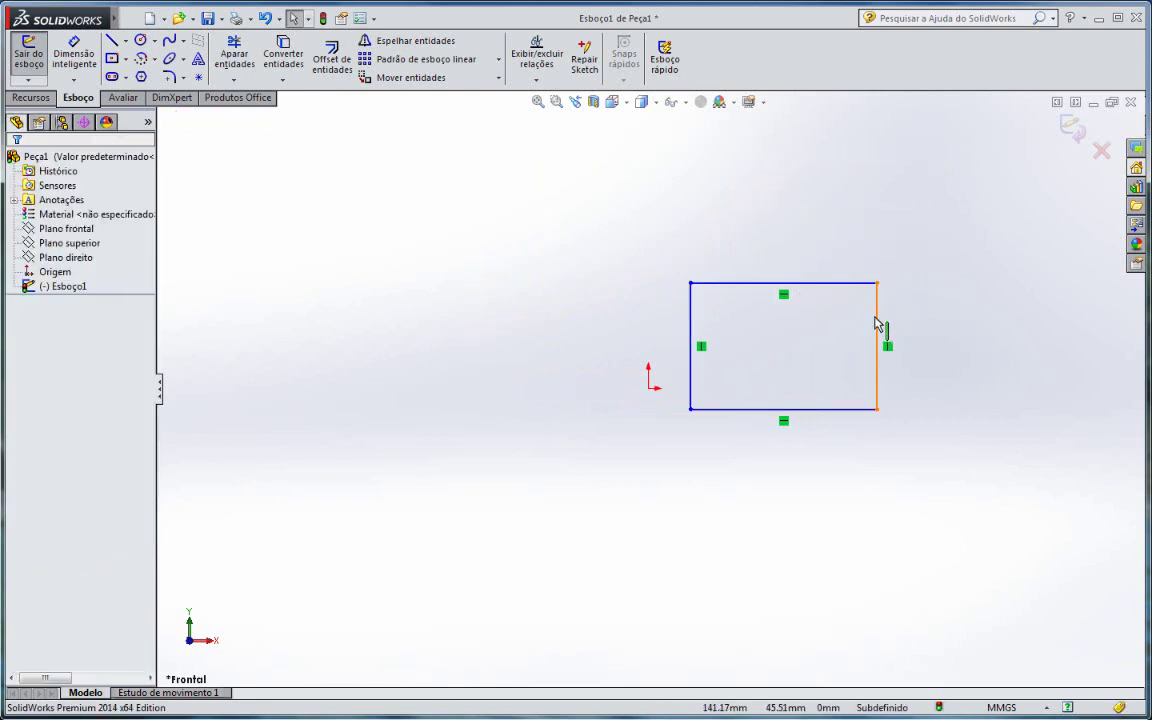
Enlarge the rectangle by dragging out its right, top, left and bottom edges.
left_click_drag(877, 327, 968, 314)
left_click_drag(861, 284, 830, 196)
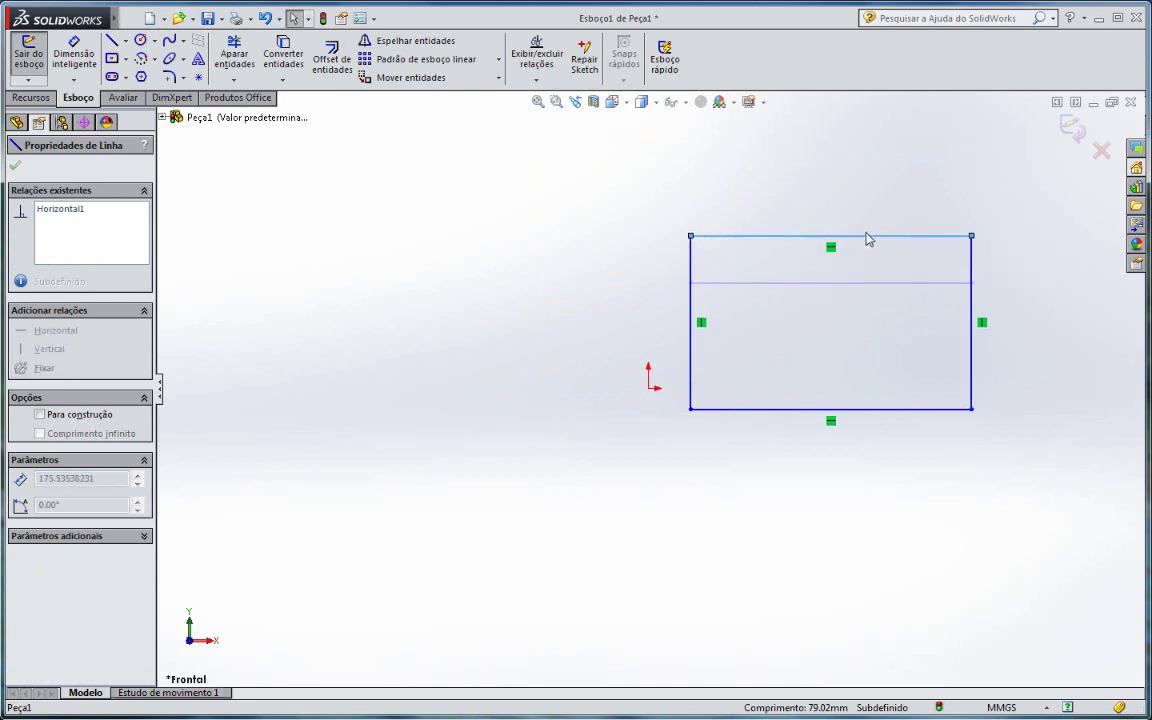
mouse_move(692, 262)
left_mouse_down()
mouse_move(590, 270)
mouse_move(585, 300)
left_mouse_up()
left_click_drag(630, 409, 643, 500)
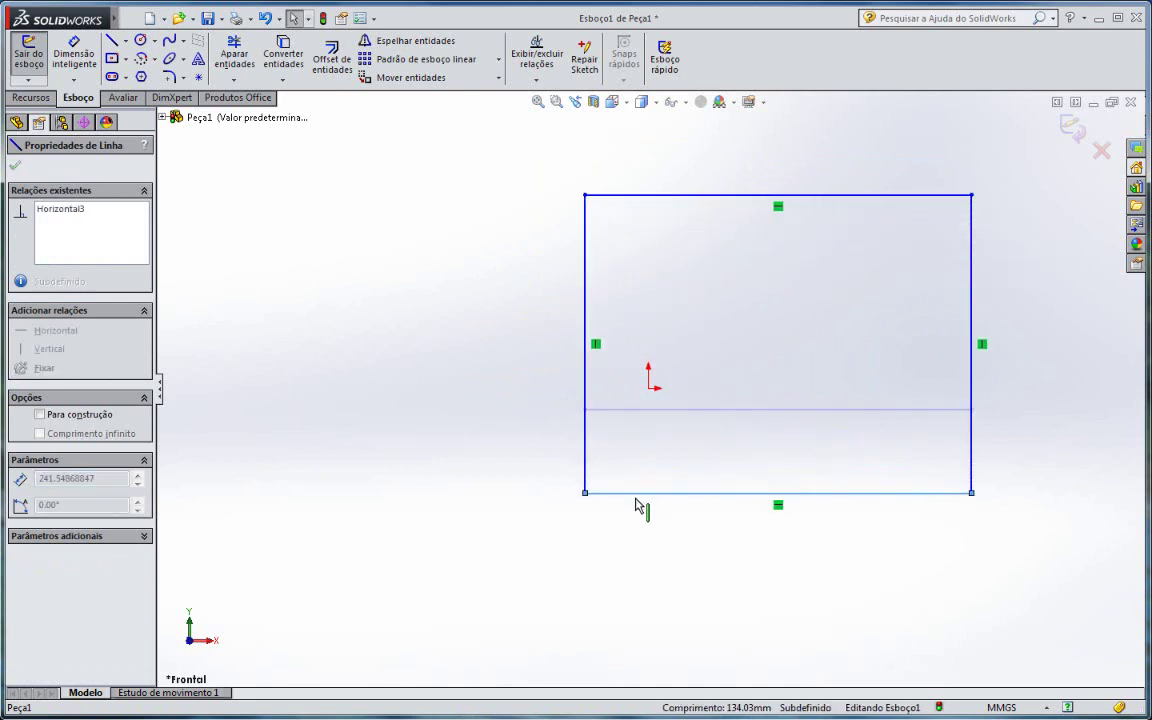
left_click(893, 410)
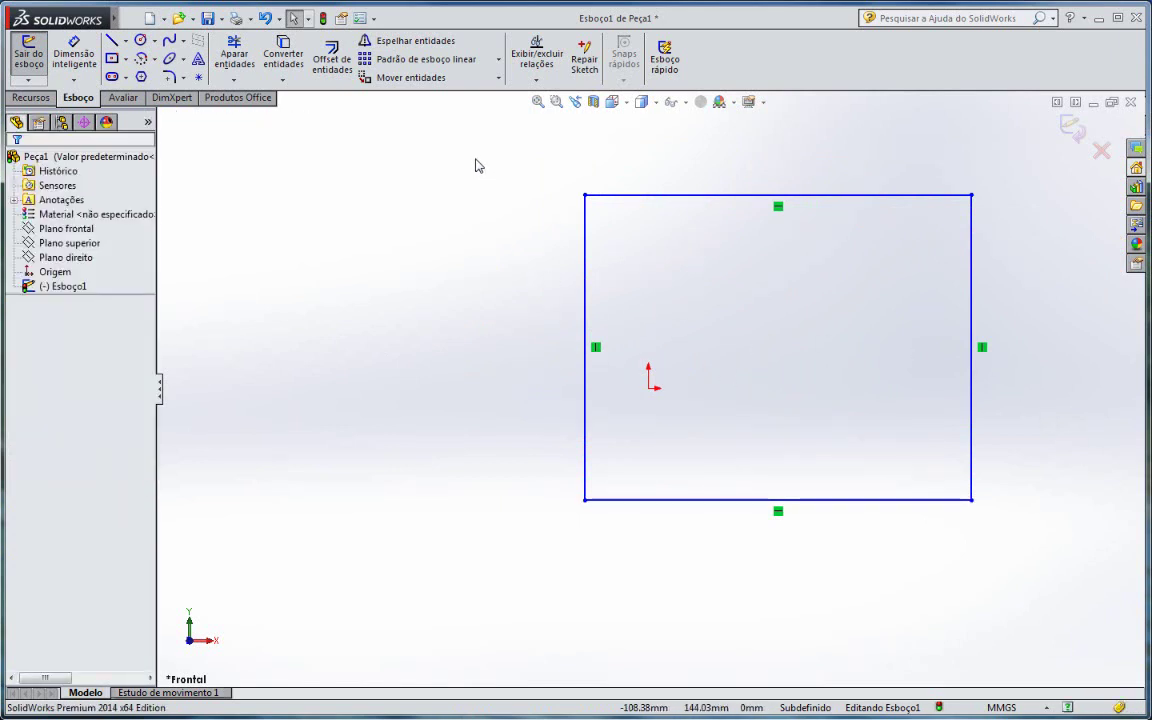
Box-select the rectangle, shift it left, and adjust its sides to a narrower, shorter shape.
left_click_drag(474, 158, 1068, 552)
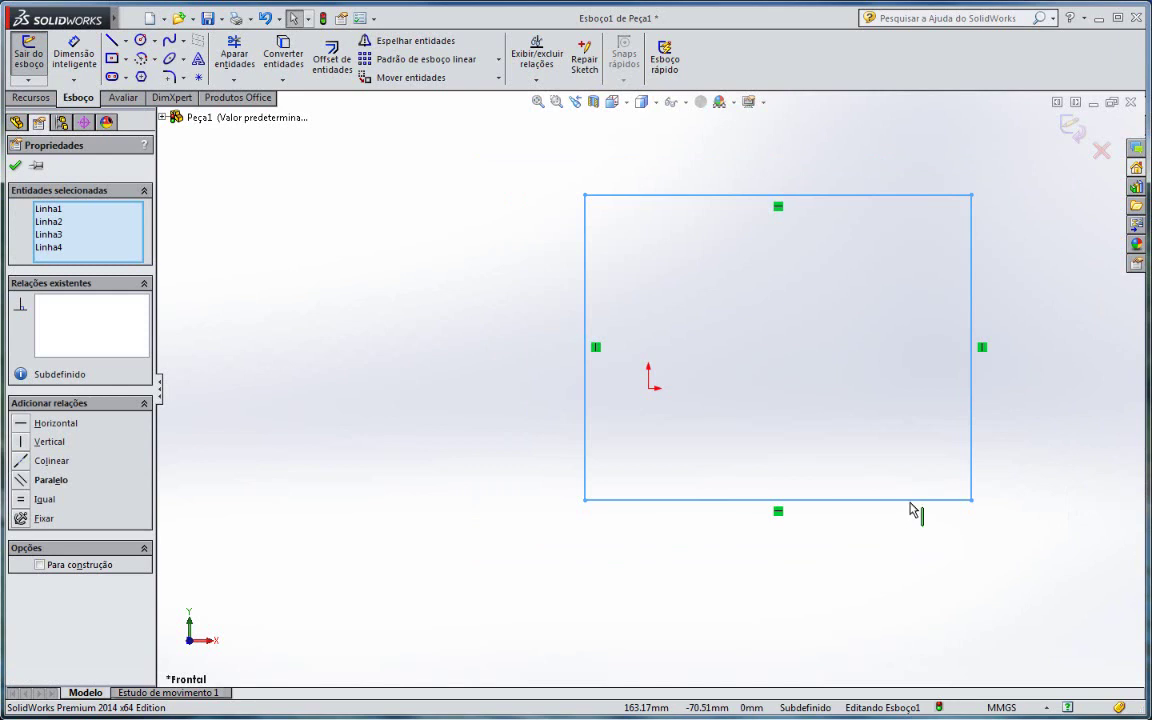
mouse_move(910, 502)
left_mouse_down()
mouse_move(708, 535)
mouse_move(578, 520)
left_mouse_up()
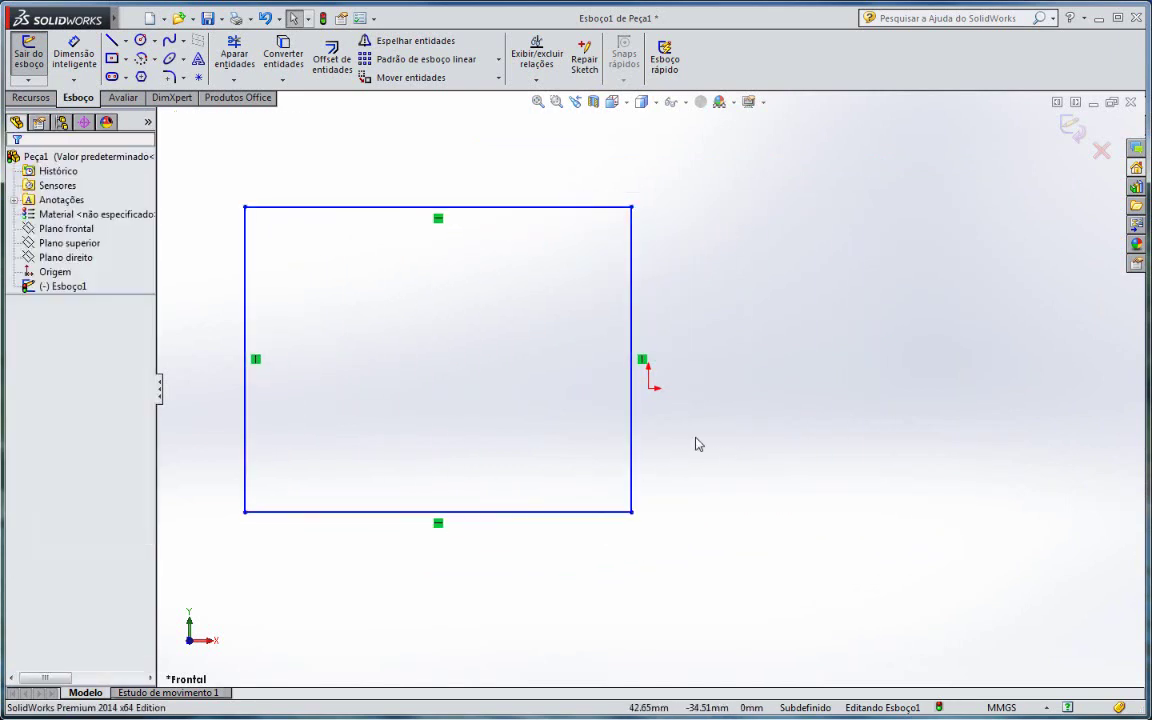
left_click_drag(637, 408, 866, 410)
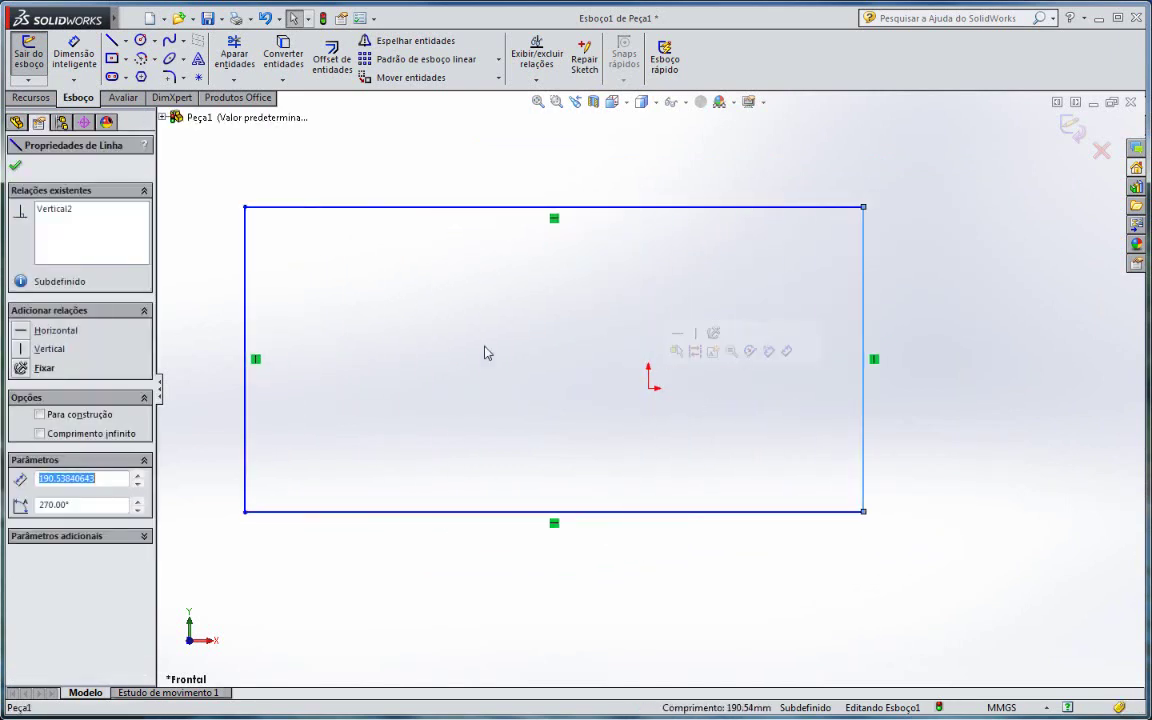
left_click_drag(259, 290, 512, 300)
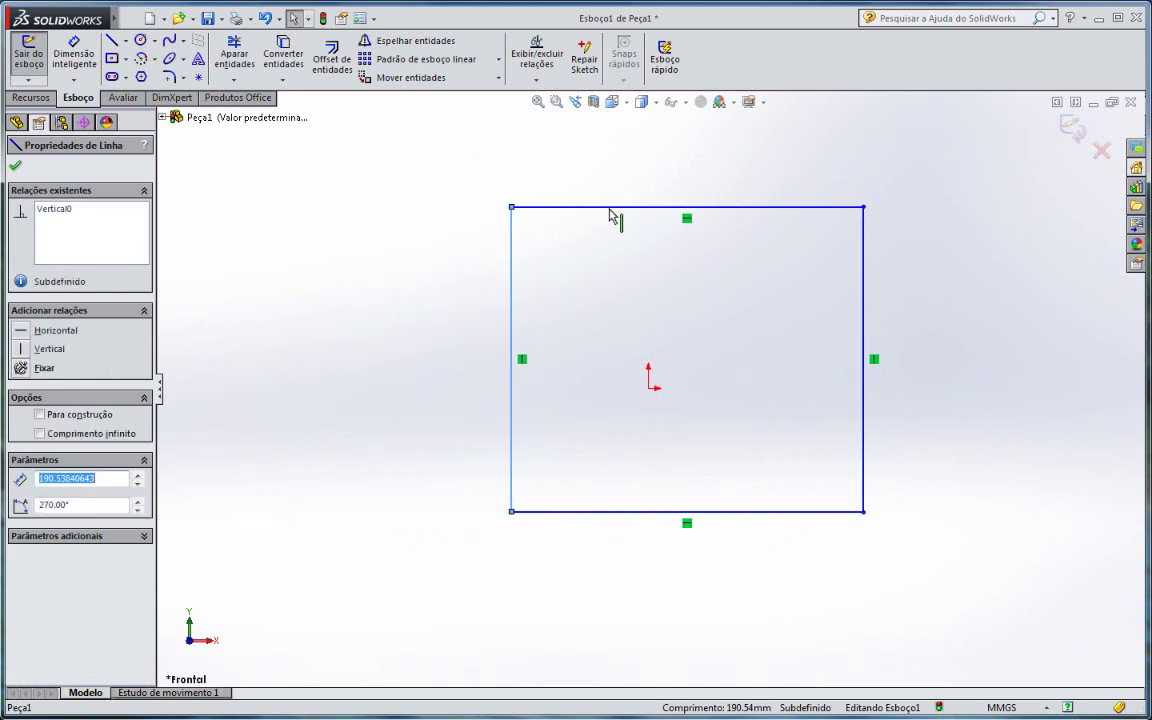
mouse_move(612, 210)
left_mouse_down()
mouse_move(614, 307)
mouse_move(630, 360)
left_mouse_up()
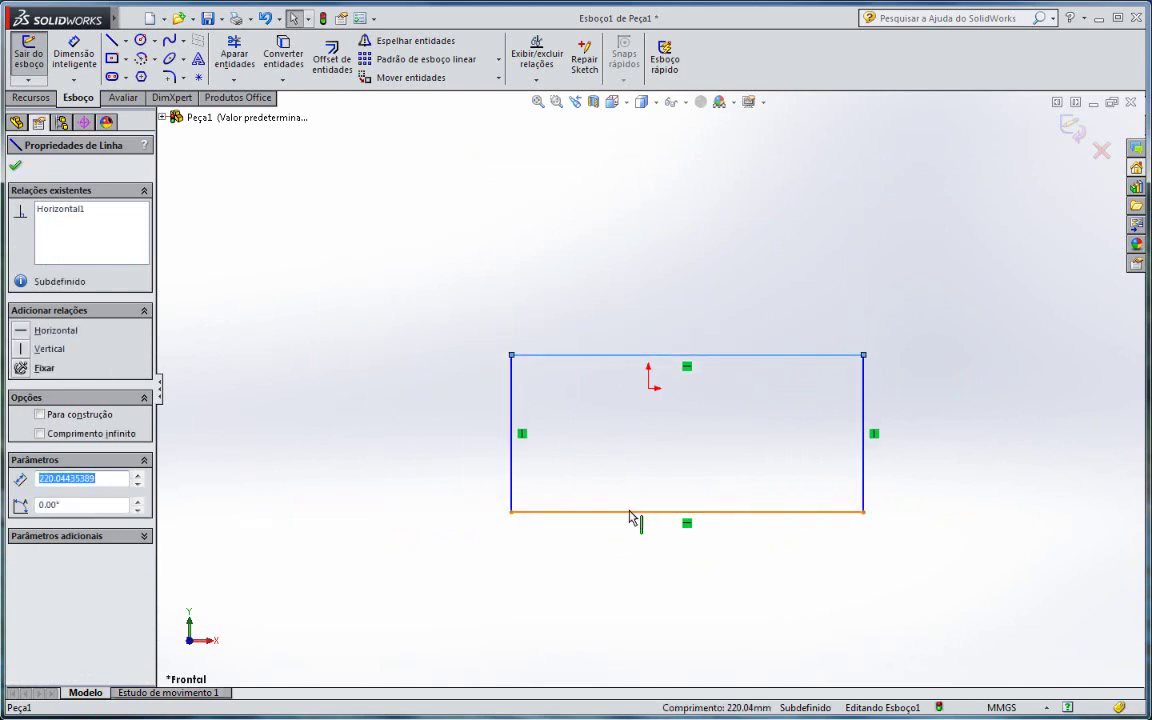
left_click_drag(630, 512, 632, 475)
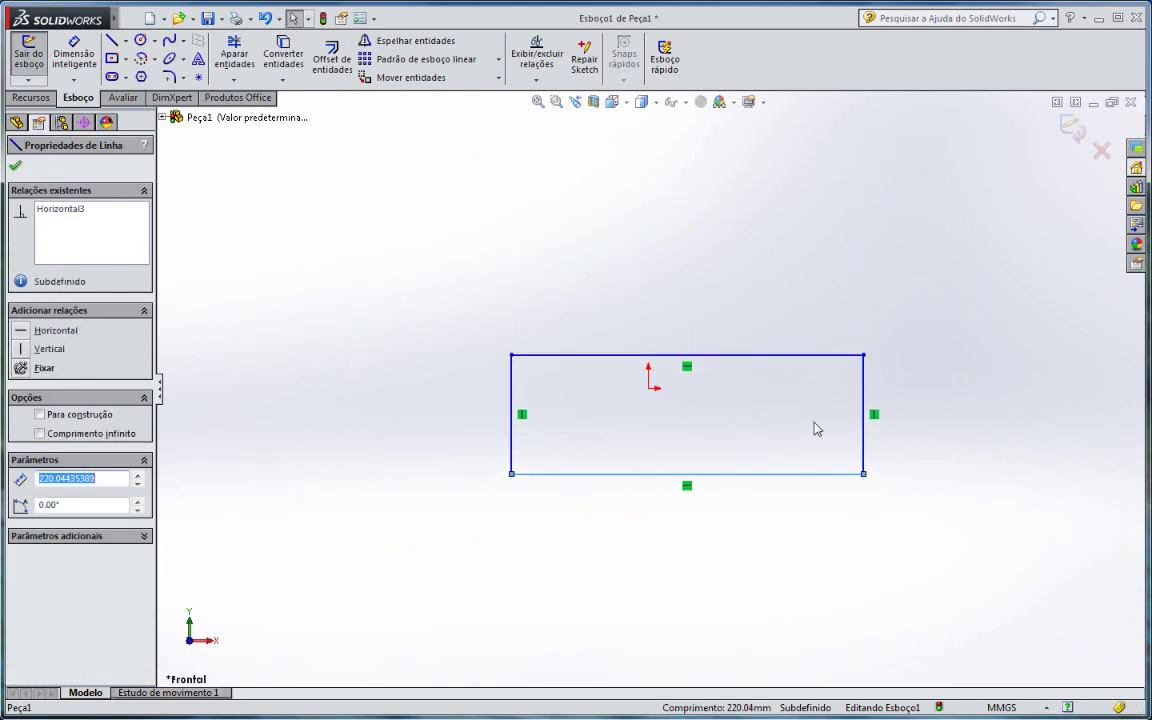
Move all four lines up near the origin and pull the left edge inward.
left_click_drag(412, 315, 997, 541)
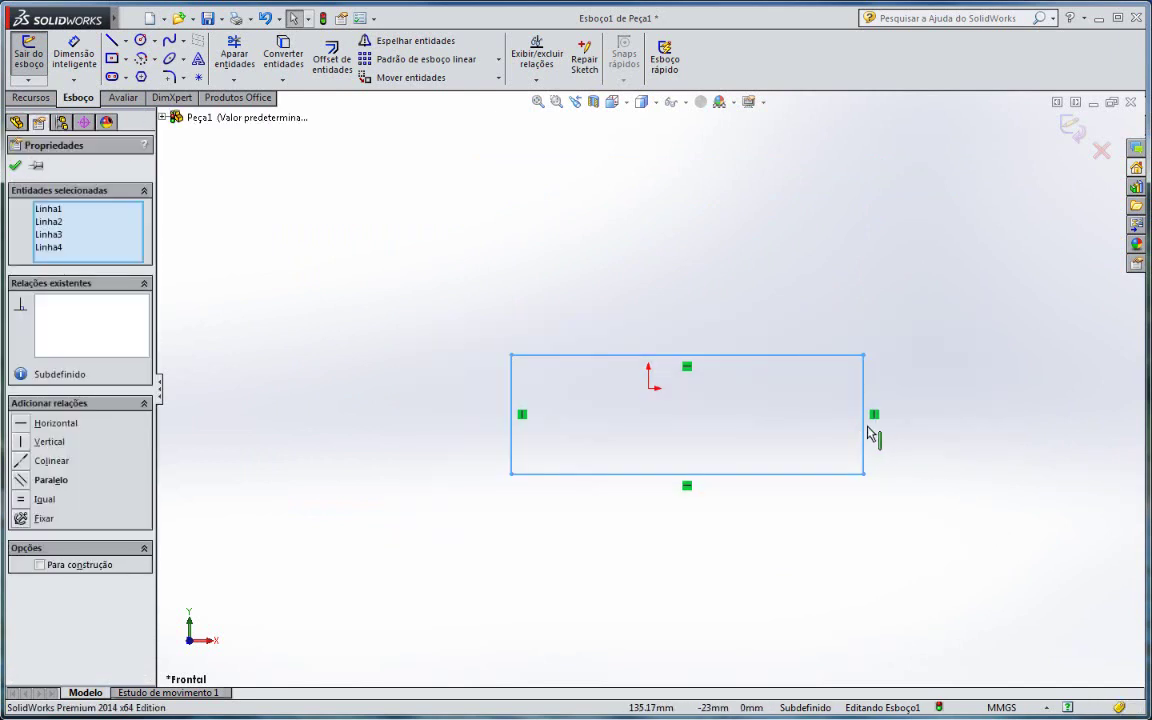
left_click_drag(867, 430, 770, 376)
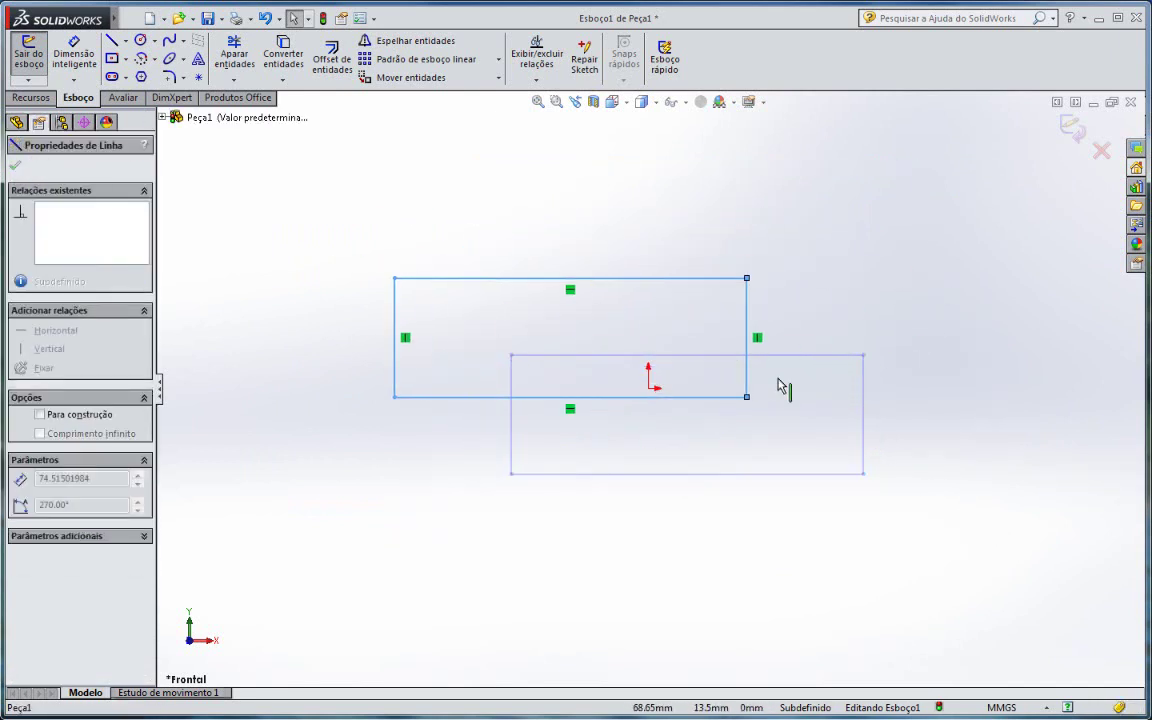
key("Escape")
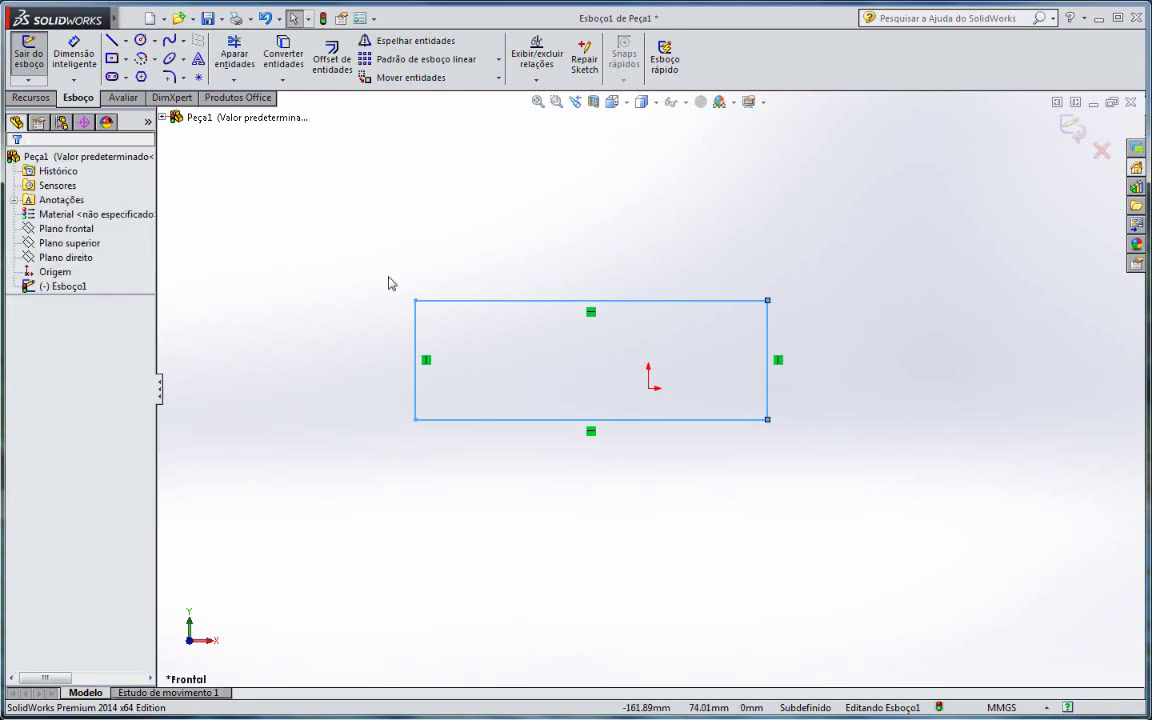
left_click_drag(413, 335, 524, 335)
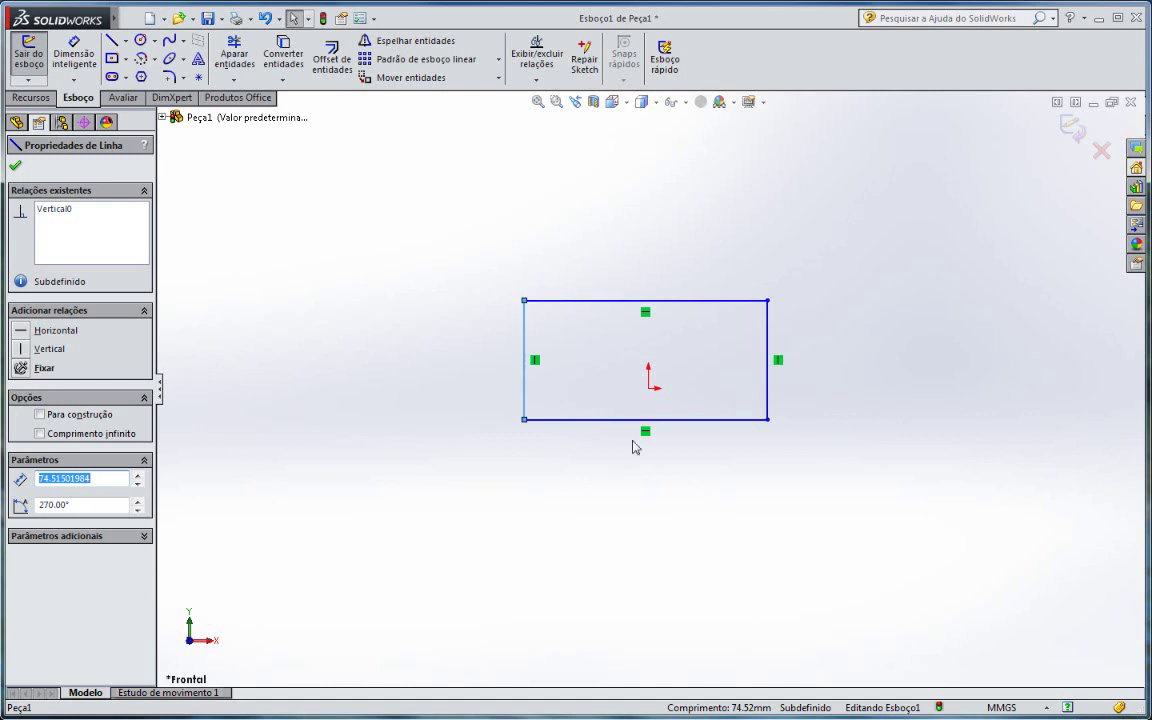
Lower the bottom edge and raise the top edge to near-square, then delete the left edge's vertical relation.
mouse_move(668, 421)
left_mouse_down()
mouse_move(548, 464)
mouse_move(586, 434)
left_mouse_up()
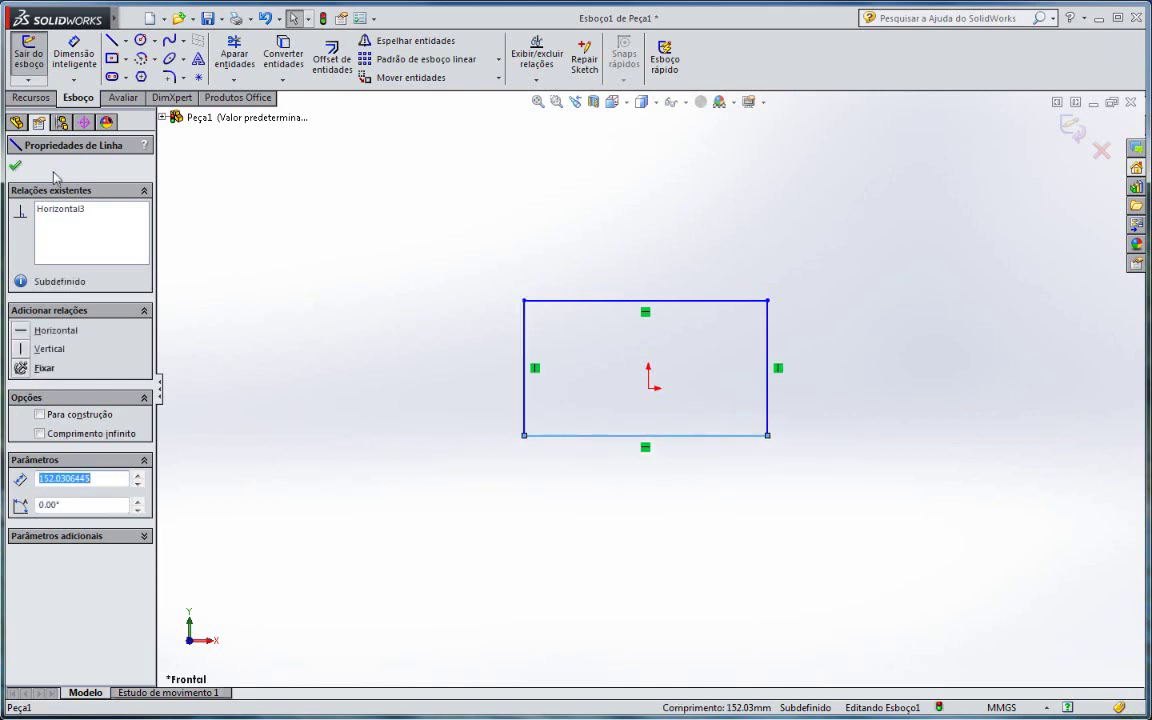
left_click(15, 165)
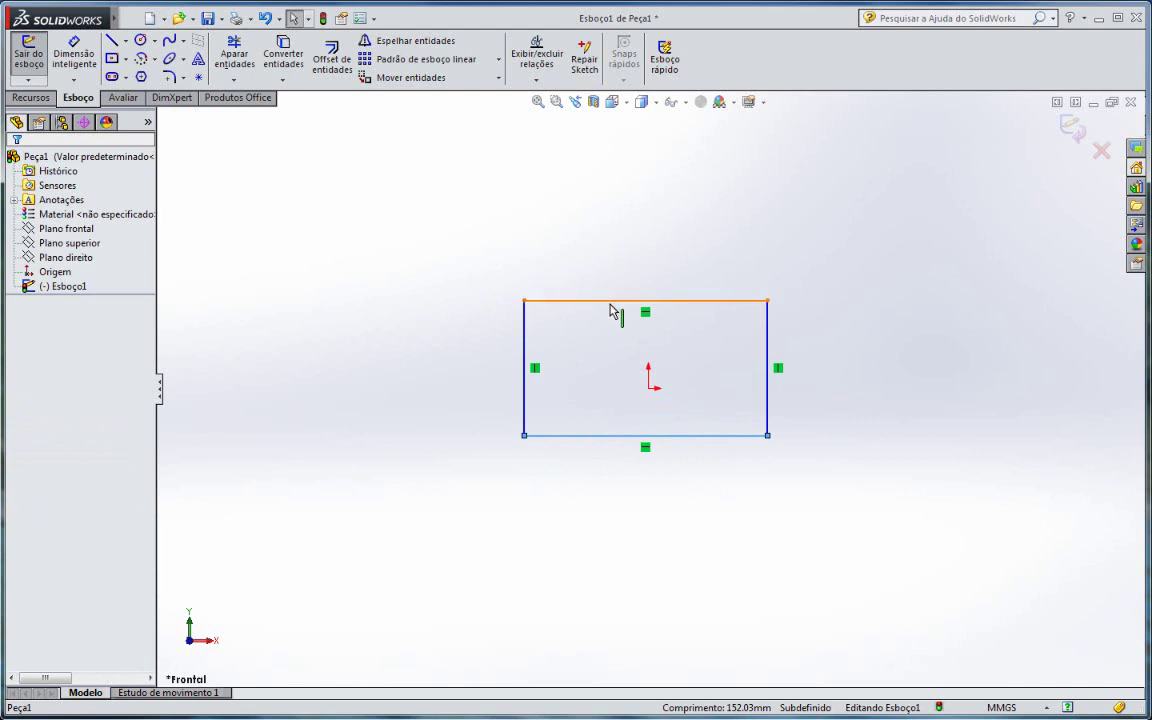
left_click_drag(617, 301, 630, 213)
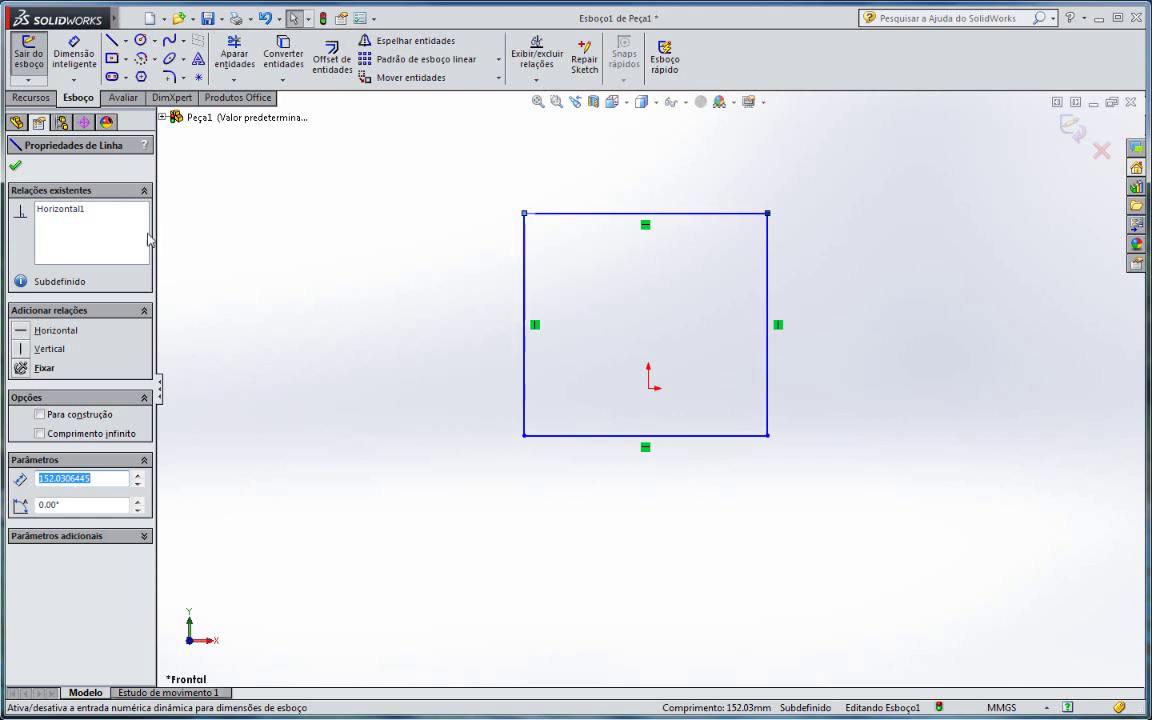
left_click(15, 166)
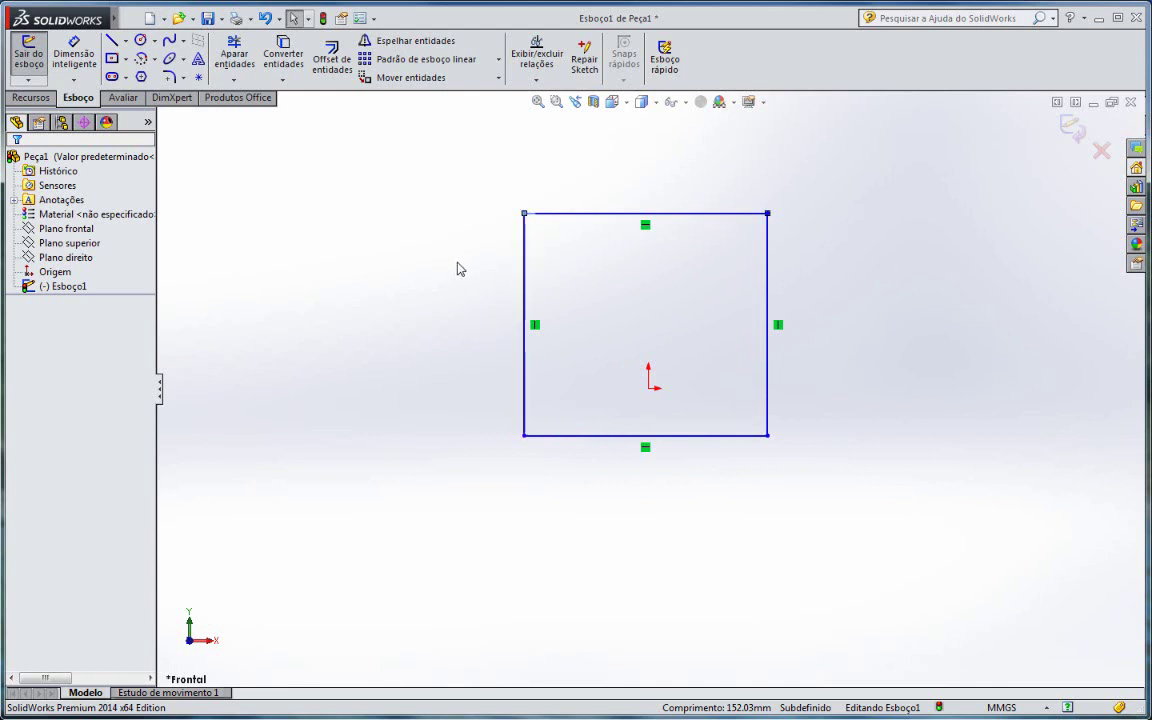
left_click(533, 320)
key("Delete")
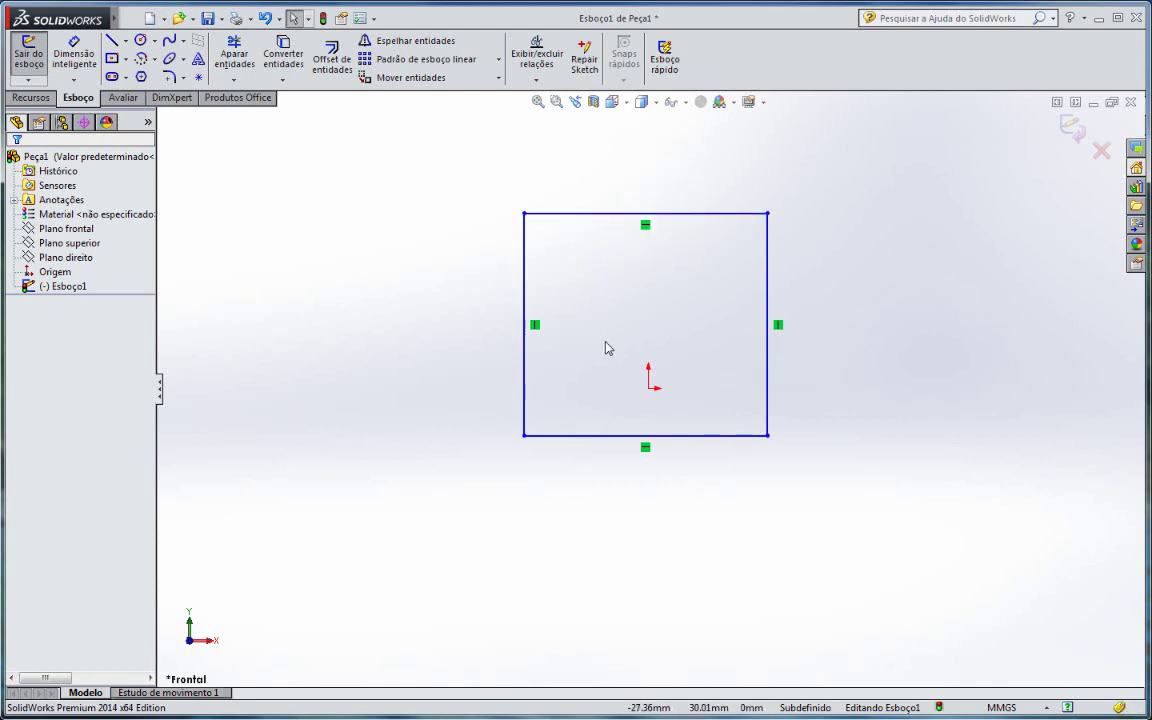
Draw two chained slanted lines to the left of the rectangle.
left_click(111, 40)
left_click(234, 354)
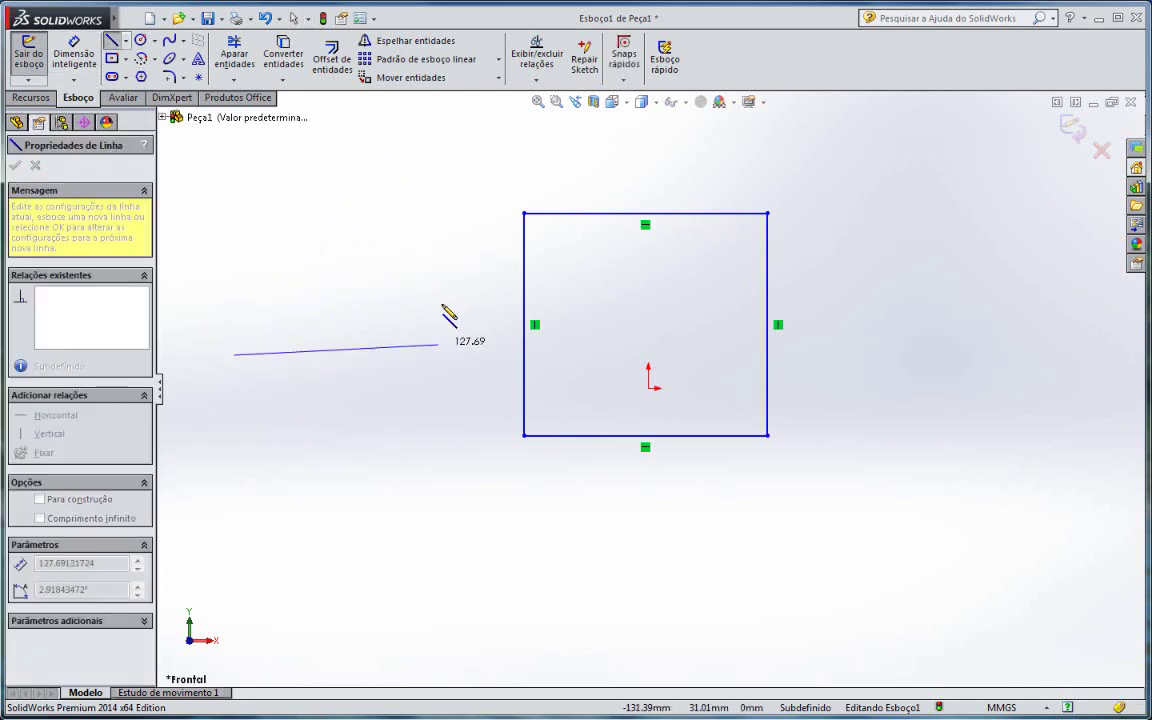
left_click(424, 145)
left_click(436, 392)
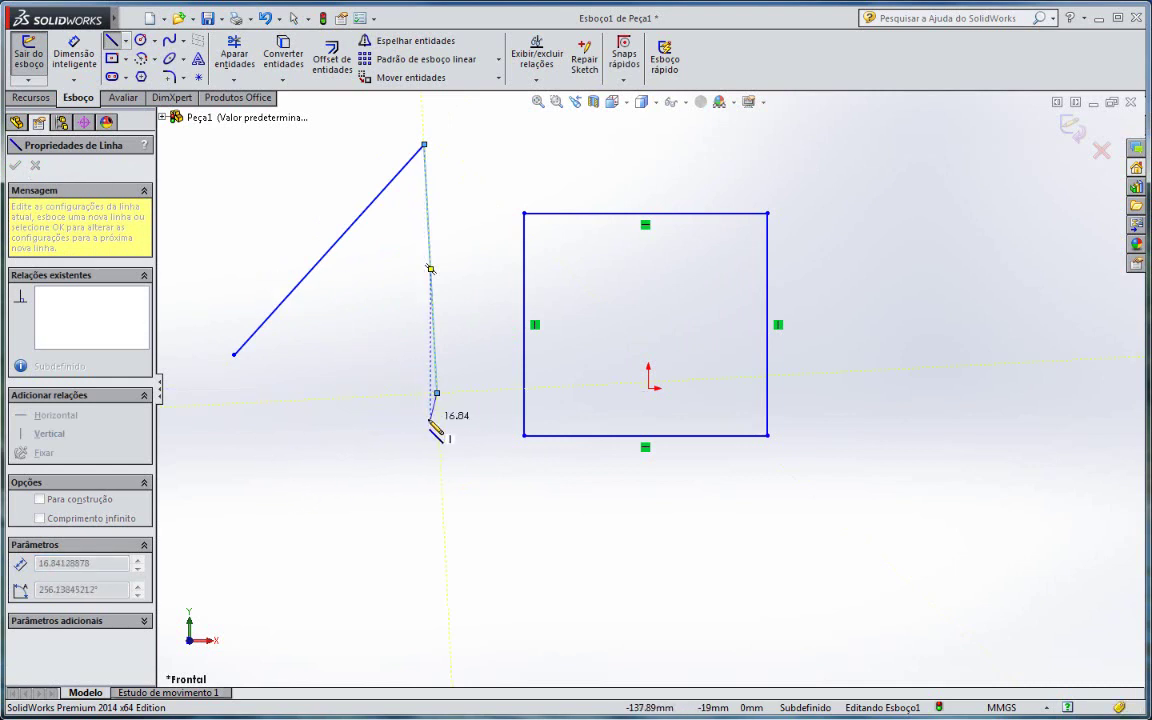
key("Escape")
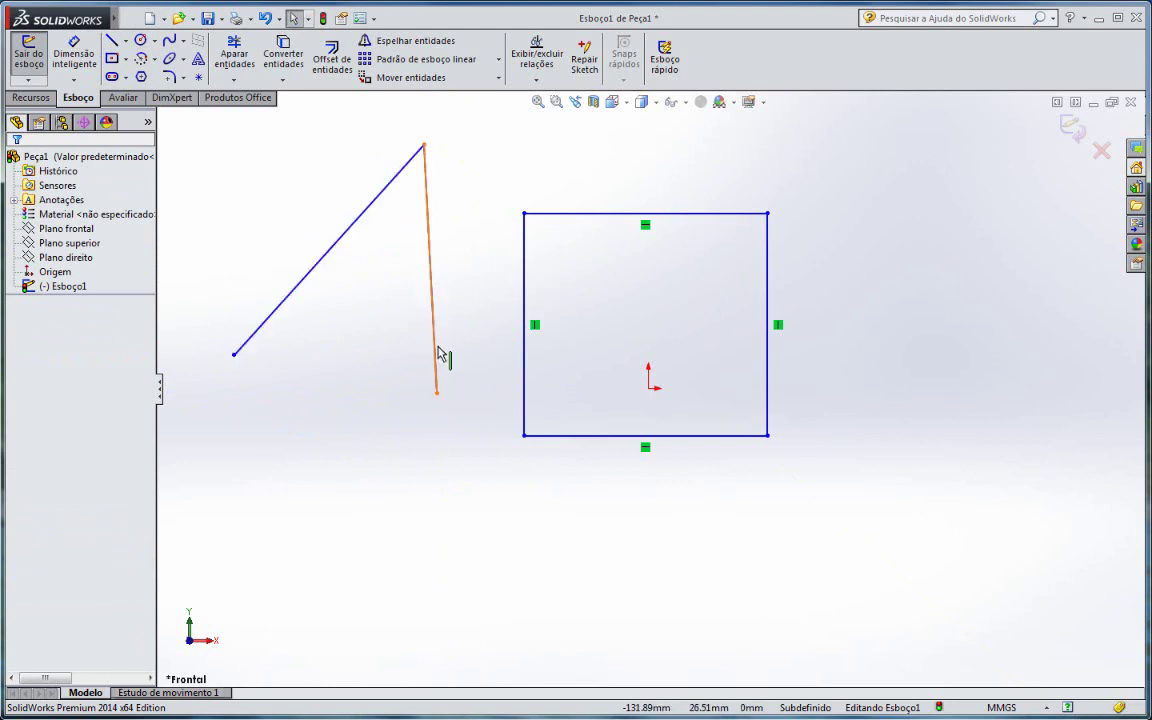
Reposition the two lines' free endpoints, then select the long slanted line.
mouse_move(436, 360)
left_mouse_down()
mouse_move(472, 368)
mouse_move(426, 396)
left_mouse_up()
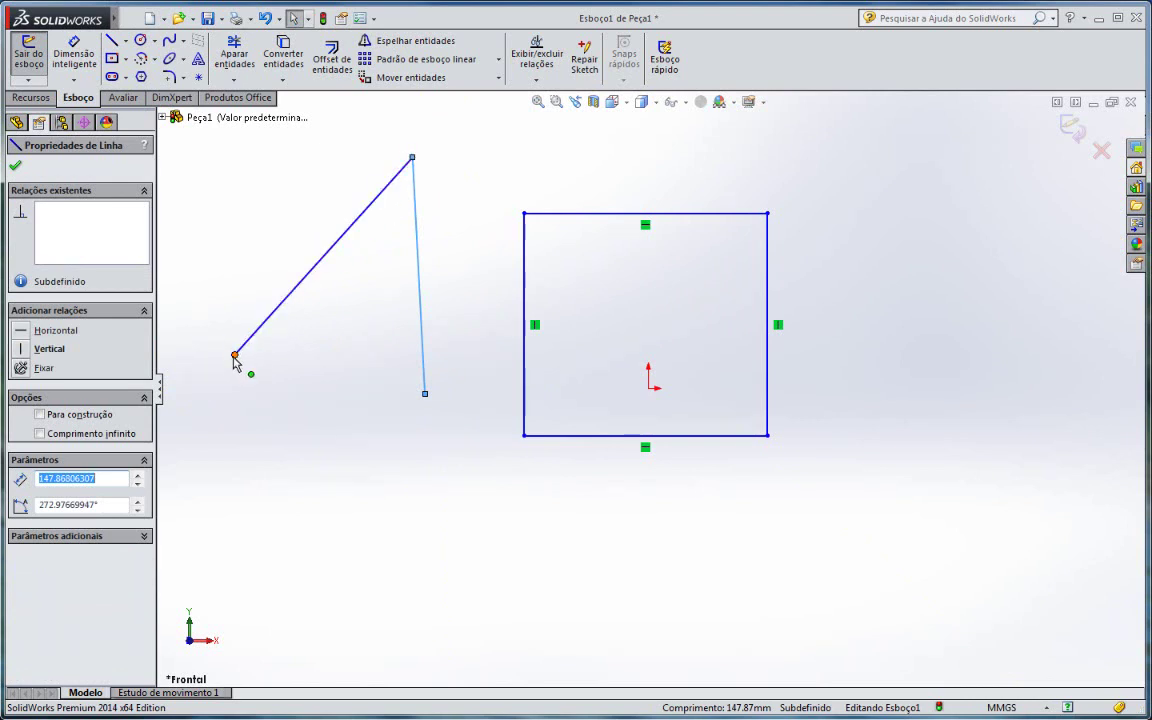
left_click_drag(234, 354, 196, 223)
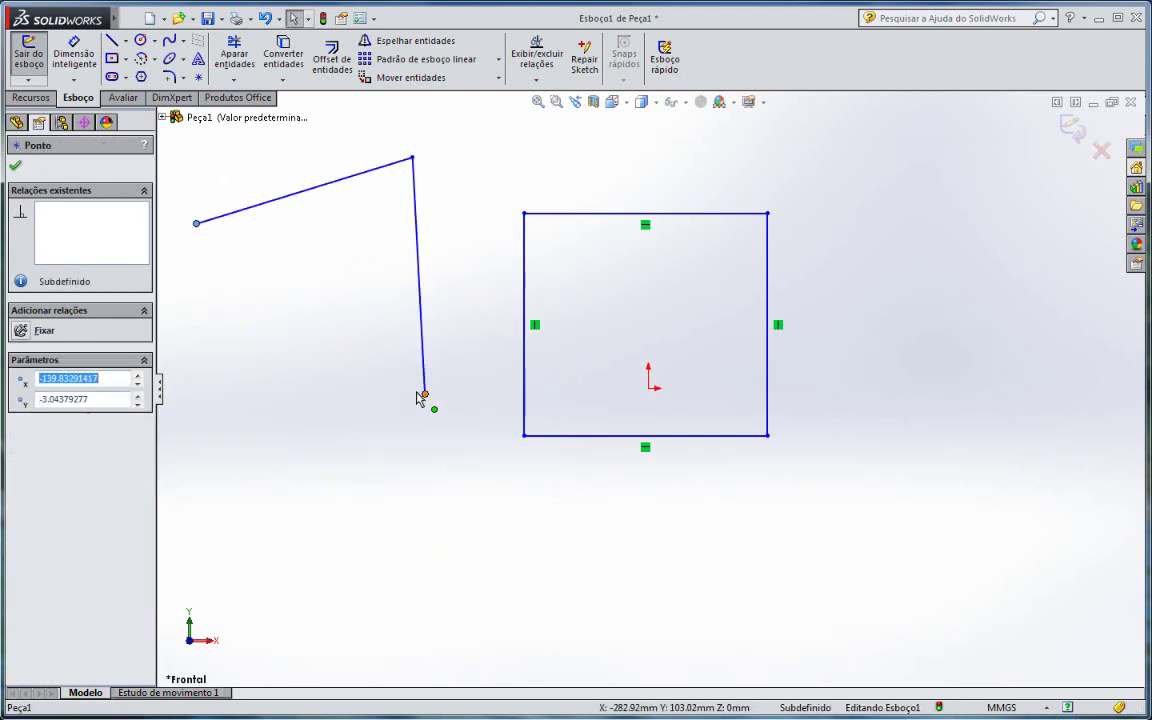
mouse_move(425, 393)
left_mouse_down()
mouse_move(280, 345)
mouse_move(373, 329)
mouse_move(458, 278)
left_mouse_up()
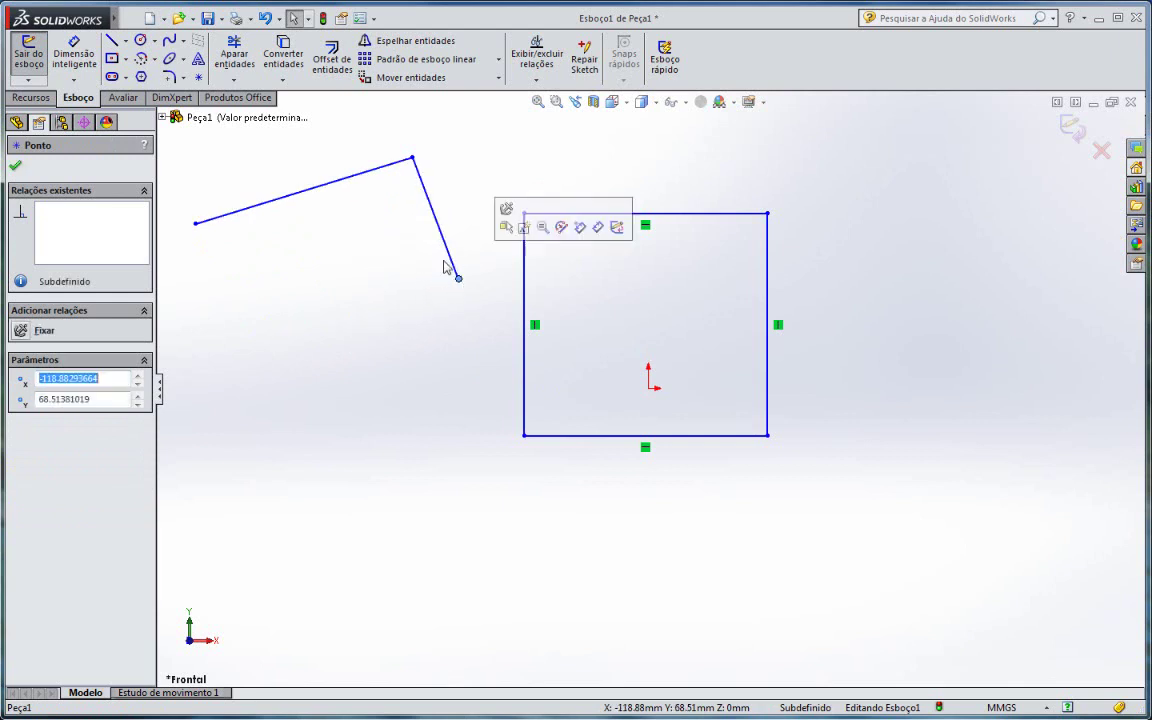
left_click_drag(198, 226, 301, 312)
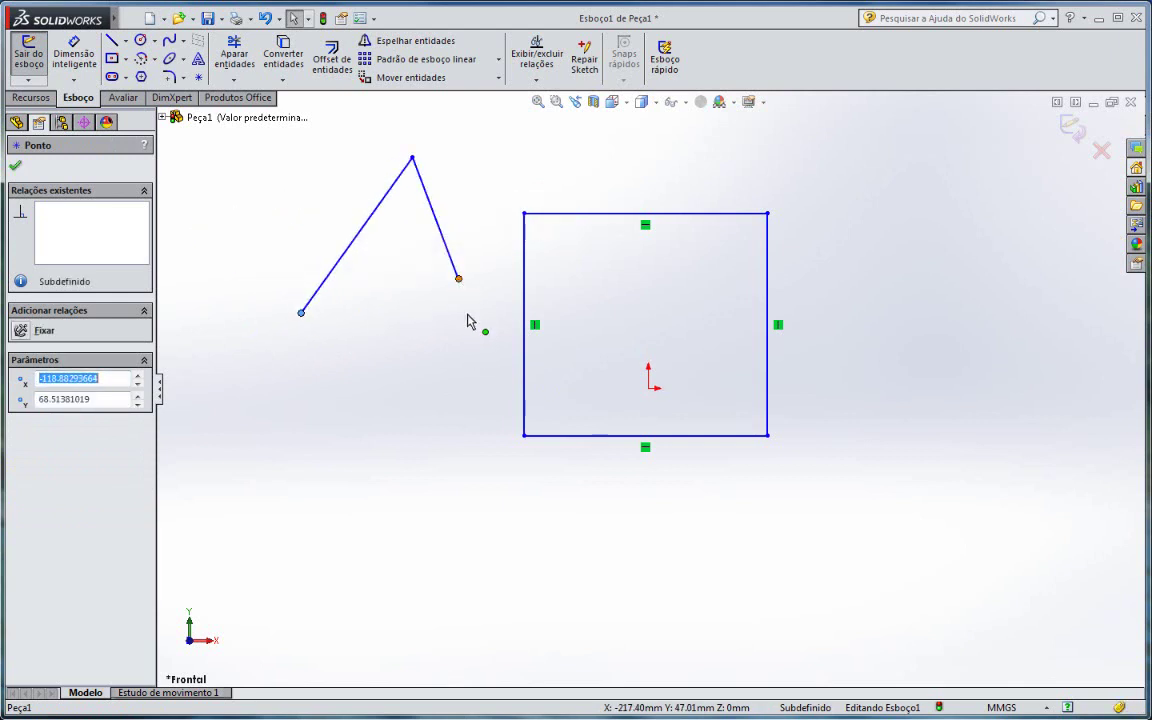
left_click_drag(458, 278, 478, 392)
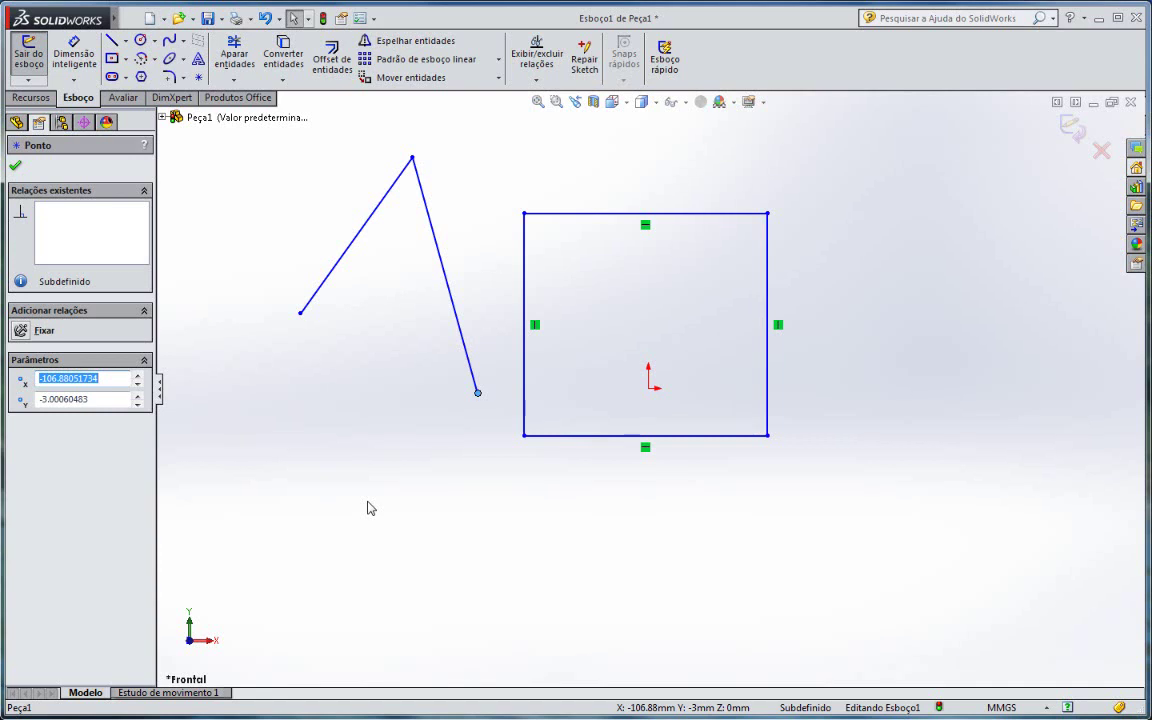
left_click_drag(300, 314, 263, 426)
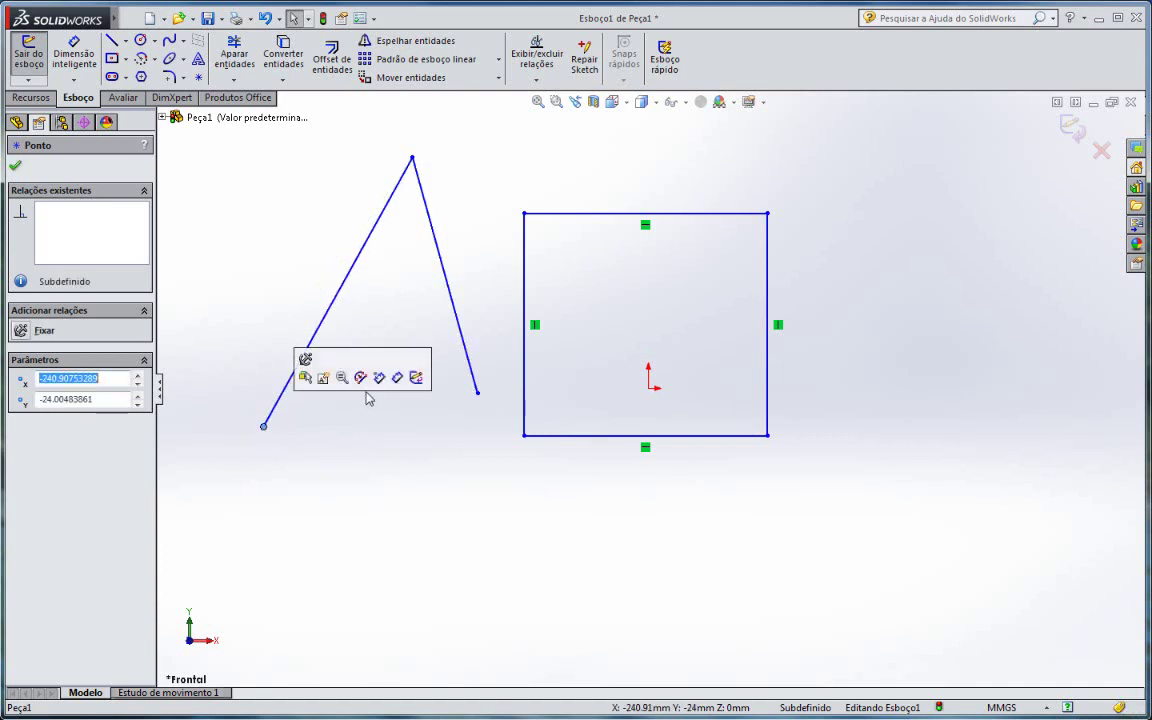
left_click_drag(478, 393, 509, 494)
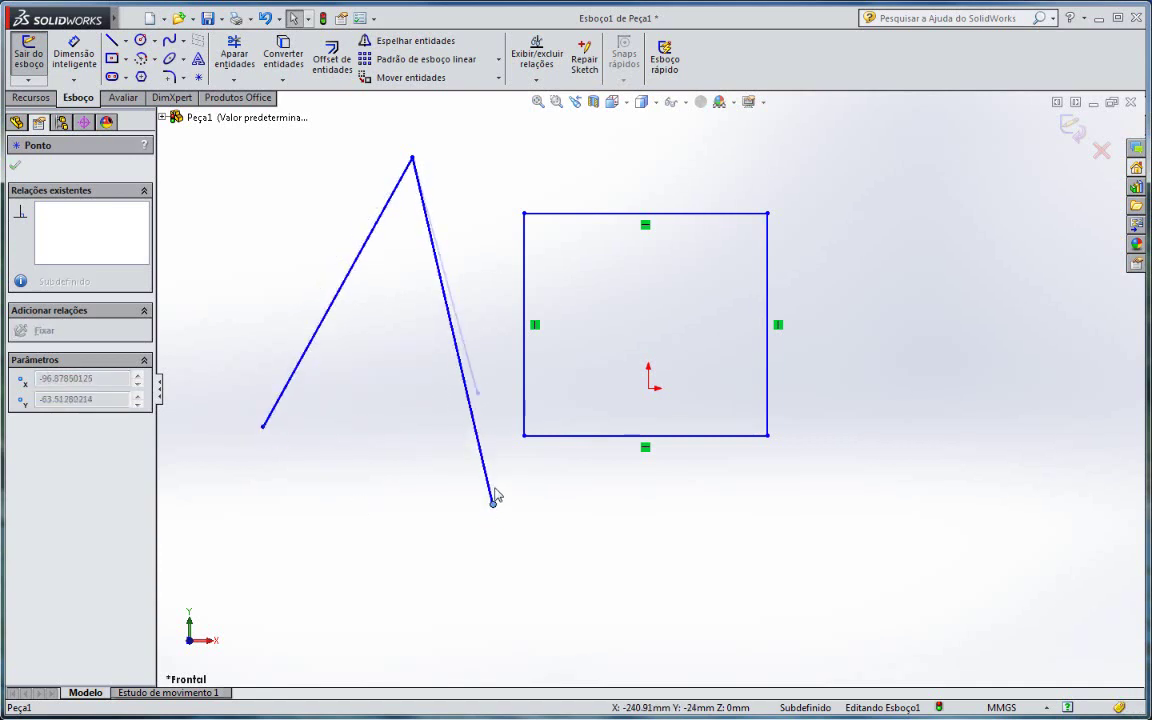
left_click_drag(263, 427, 228, 270)
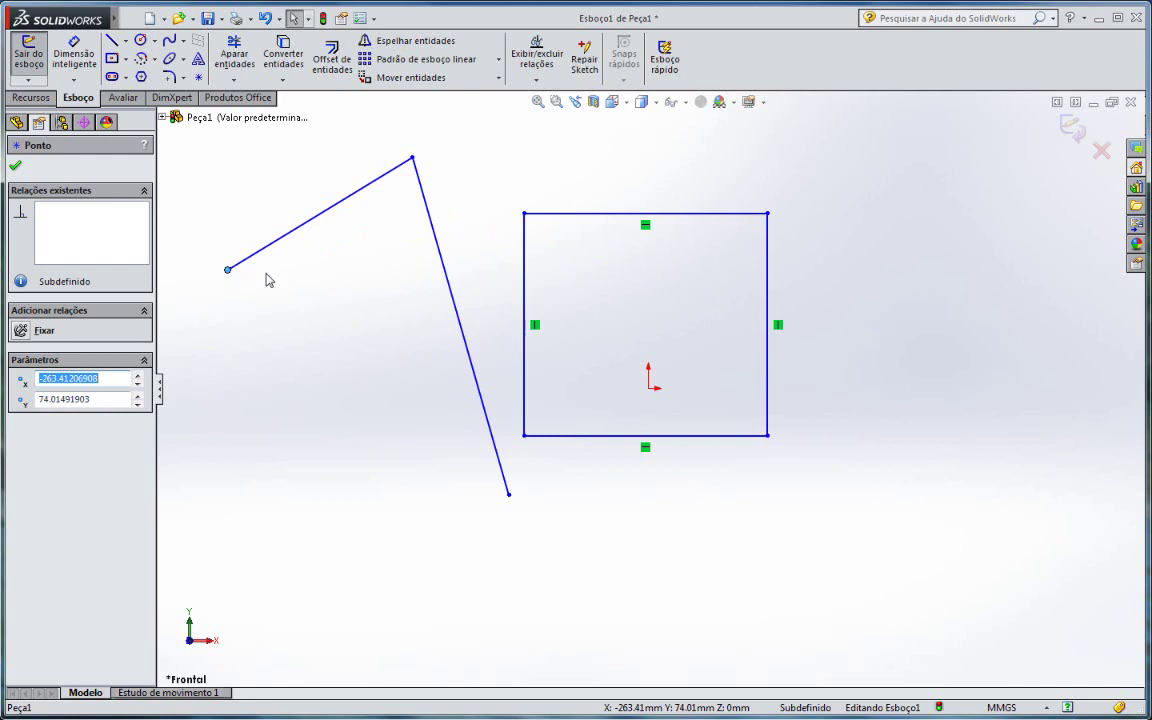
left_click(15, 166)
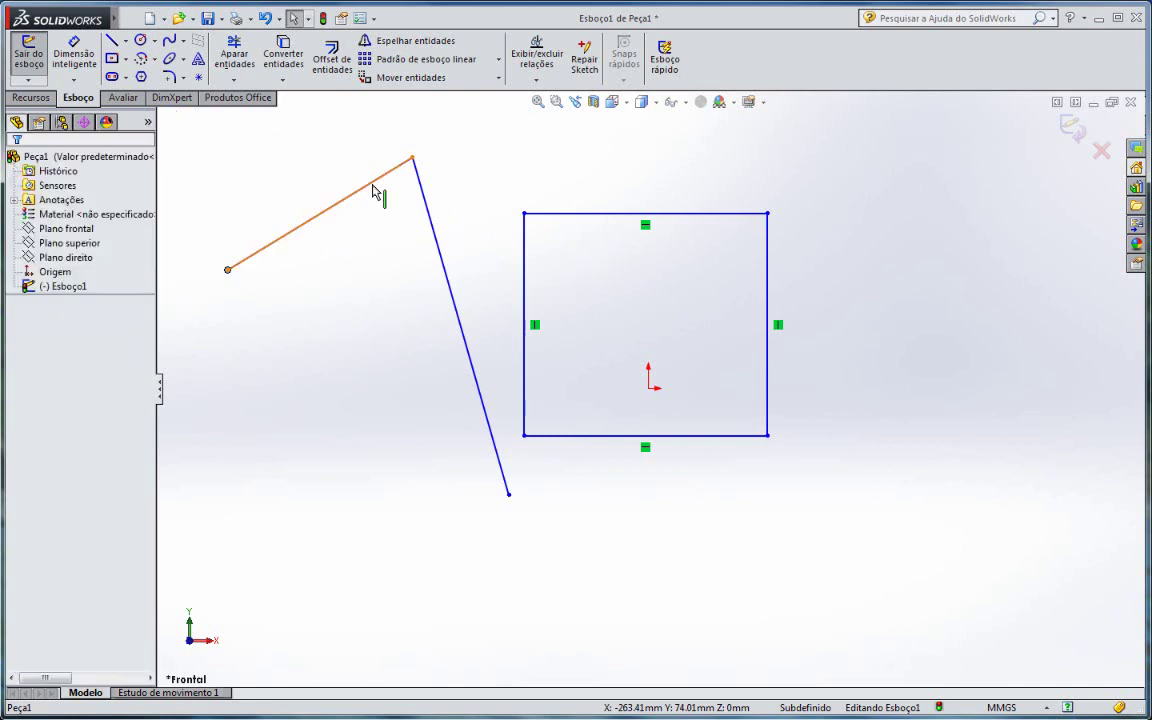
left_click(429, 216)
Delete the long slanted line and then the remaining short line.
key("Delete")
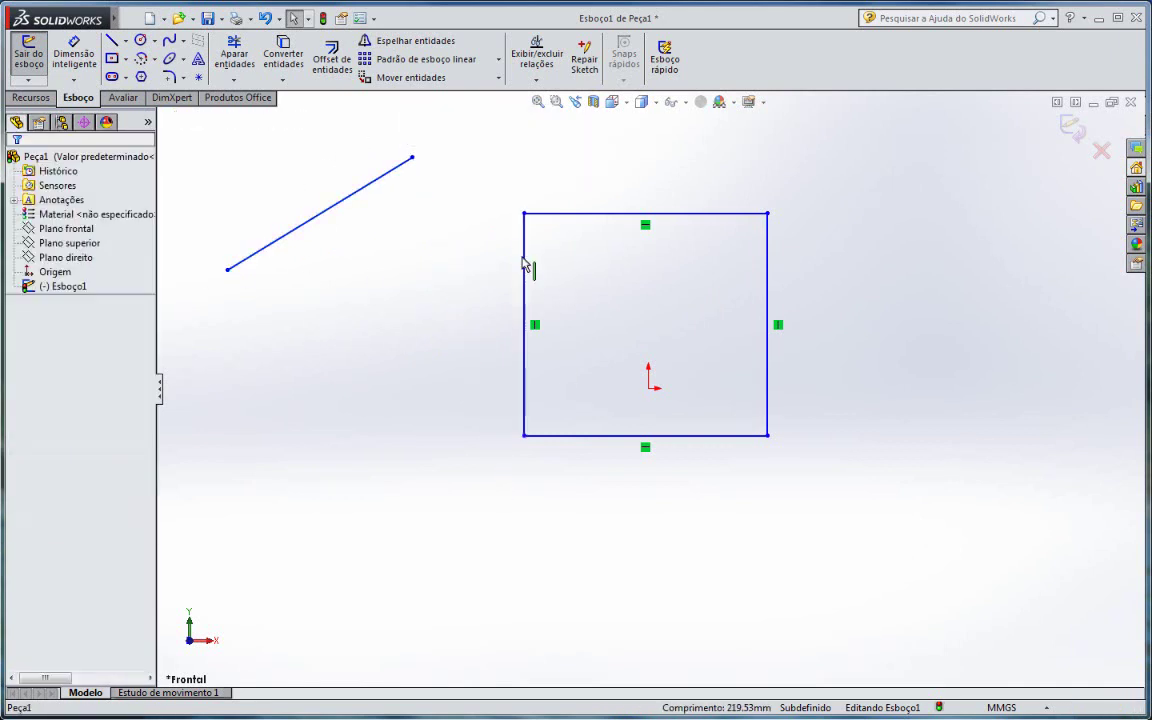
left_click(375, 190)
key("Delete")
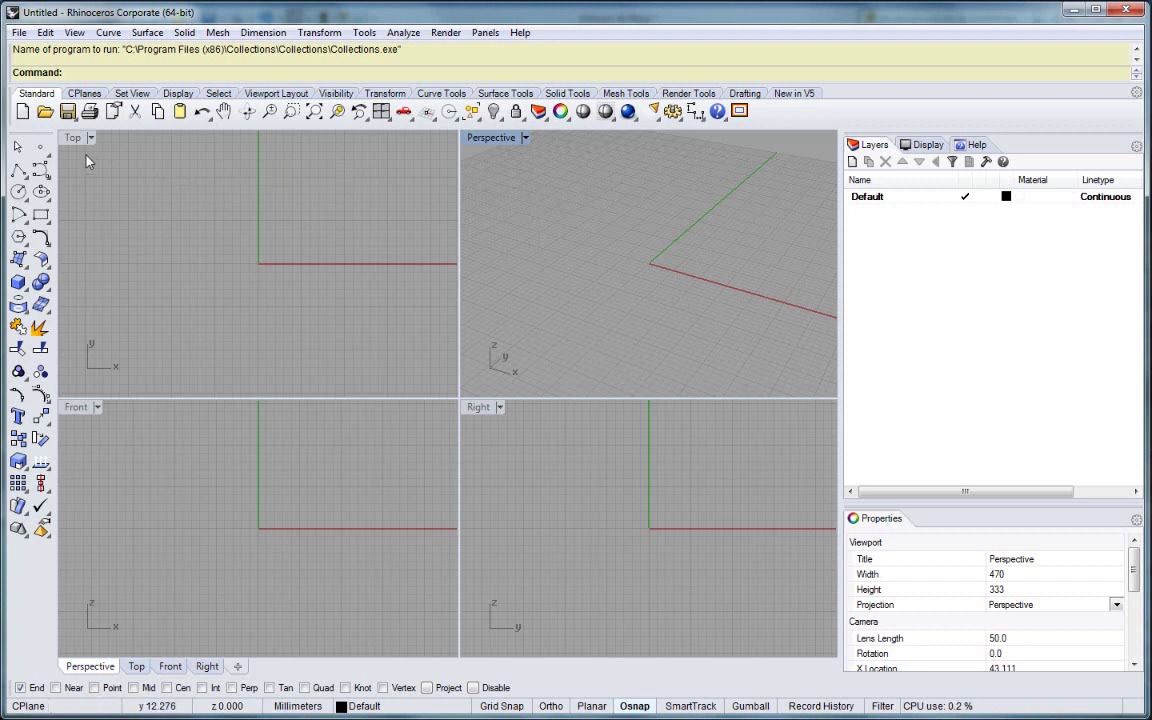
Draw a rectangle on the Top plane from a corner beside the origin to its opposite corner.
left_click(41, 214)
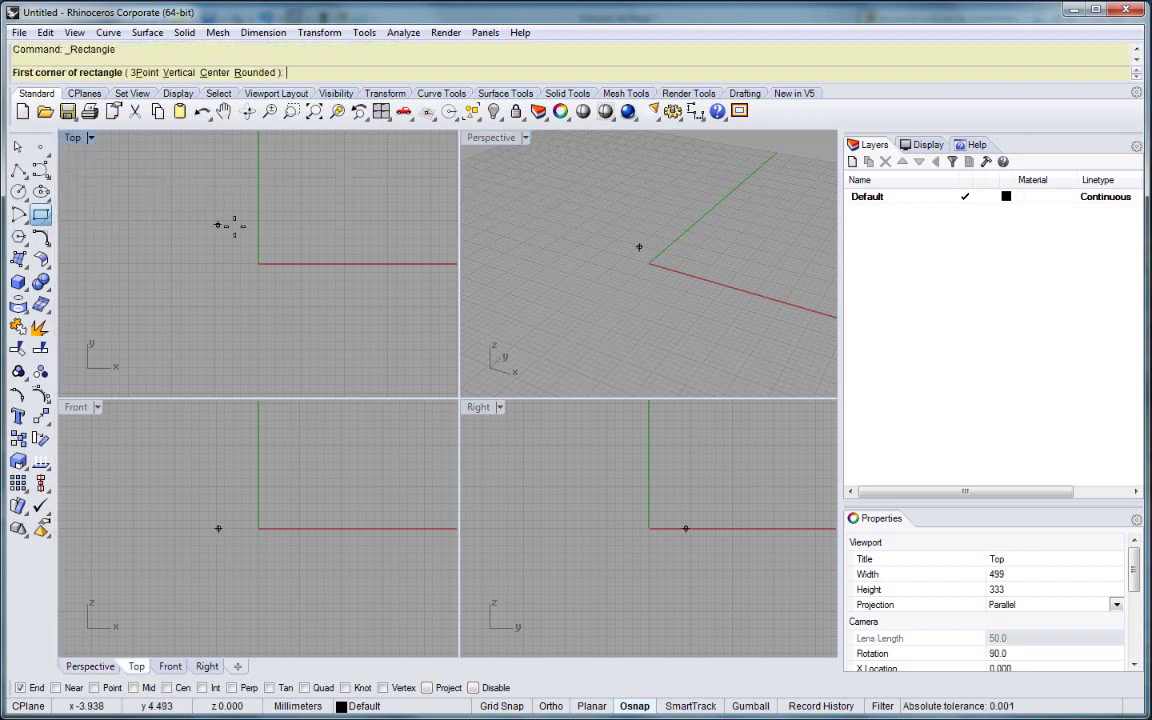
scroll(239, 249, "up", 2)
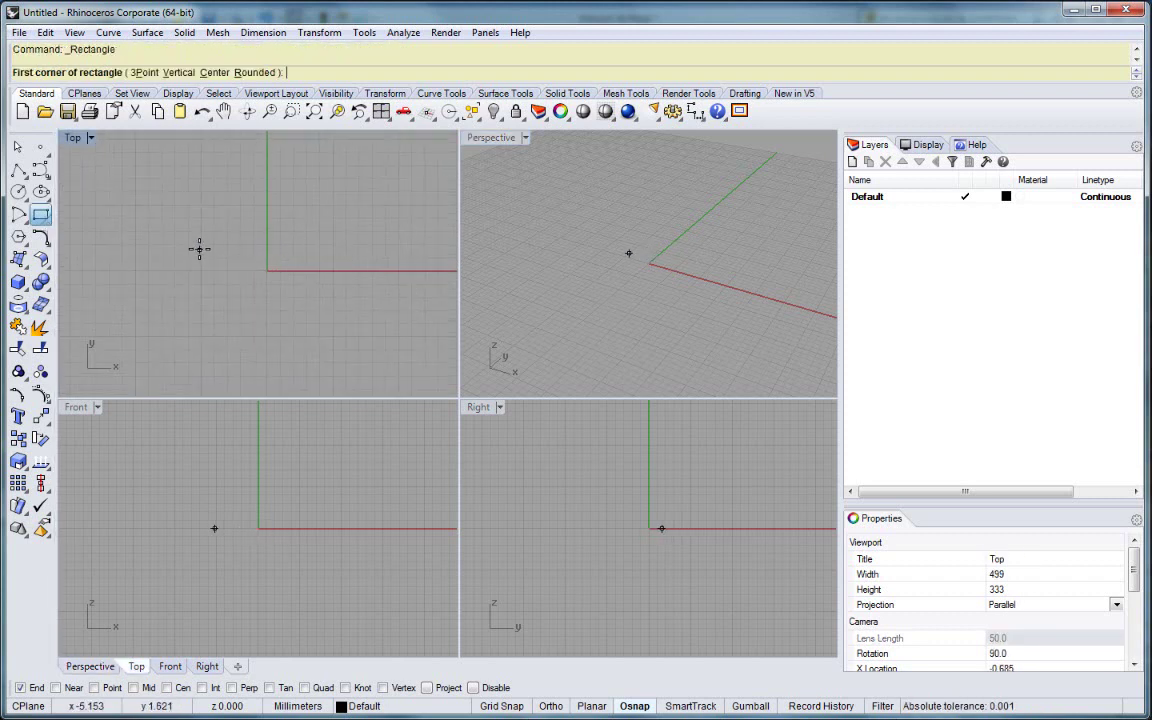
scroll(150, 249, "up", 2)
scroll(140, 249, "down", 2)
scroll(190, 240, "down", 1)
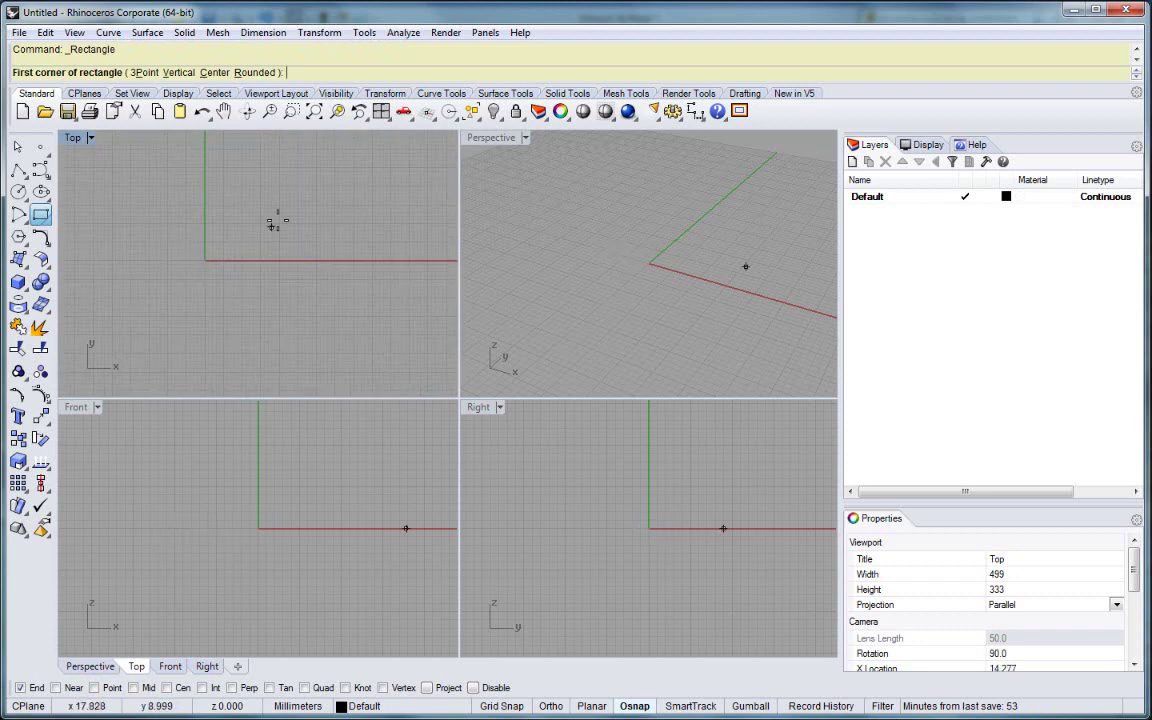
right_click_drag(245, 200, 230, 290)
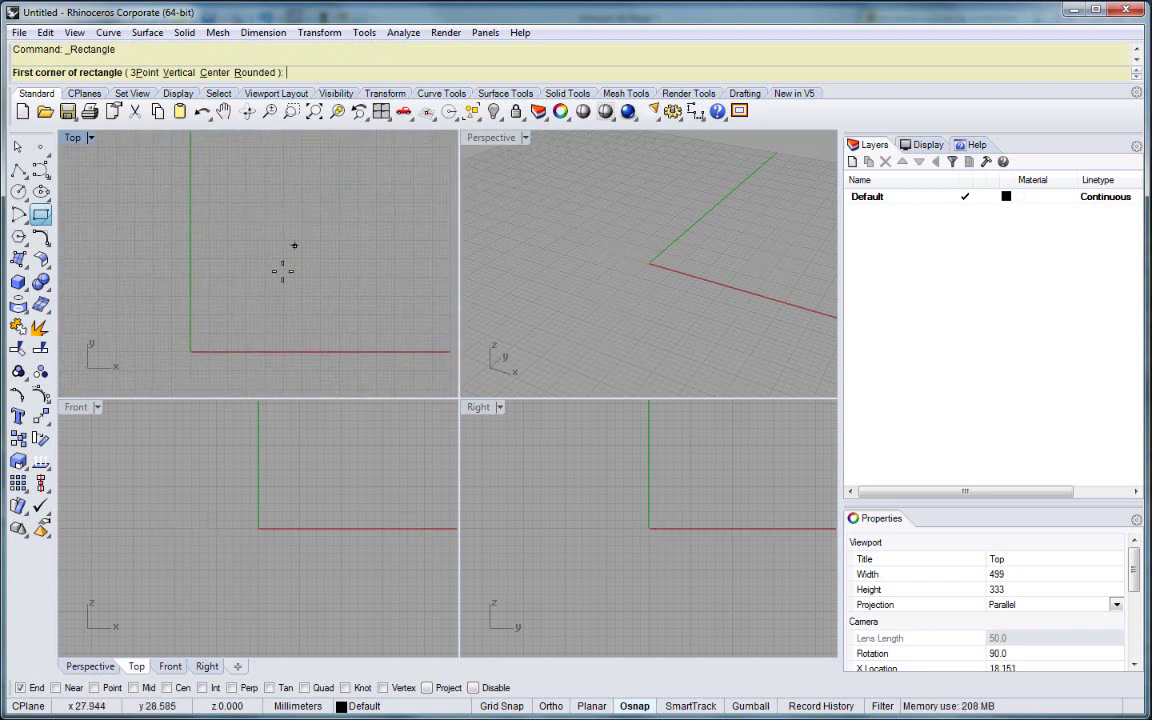
left_click(199, 340)
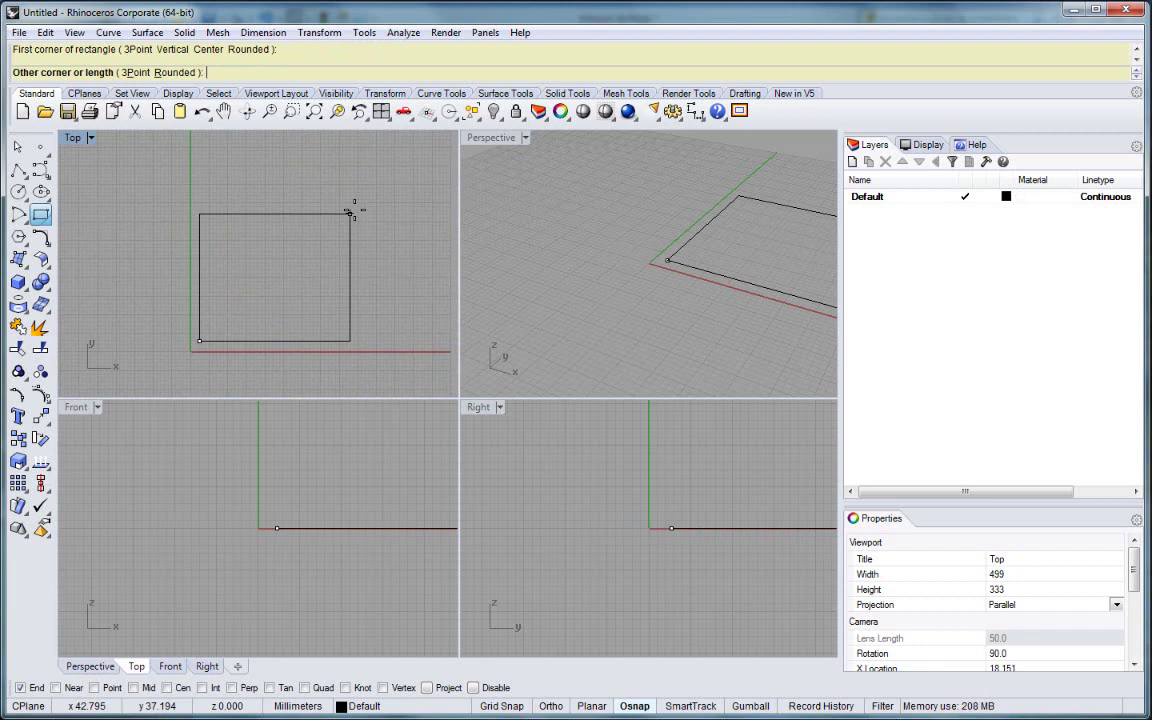
left_click(391, 178)
scroll(735, 247, "down", 3)
scroll(607, 278, "down", 3)
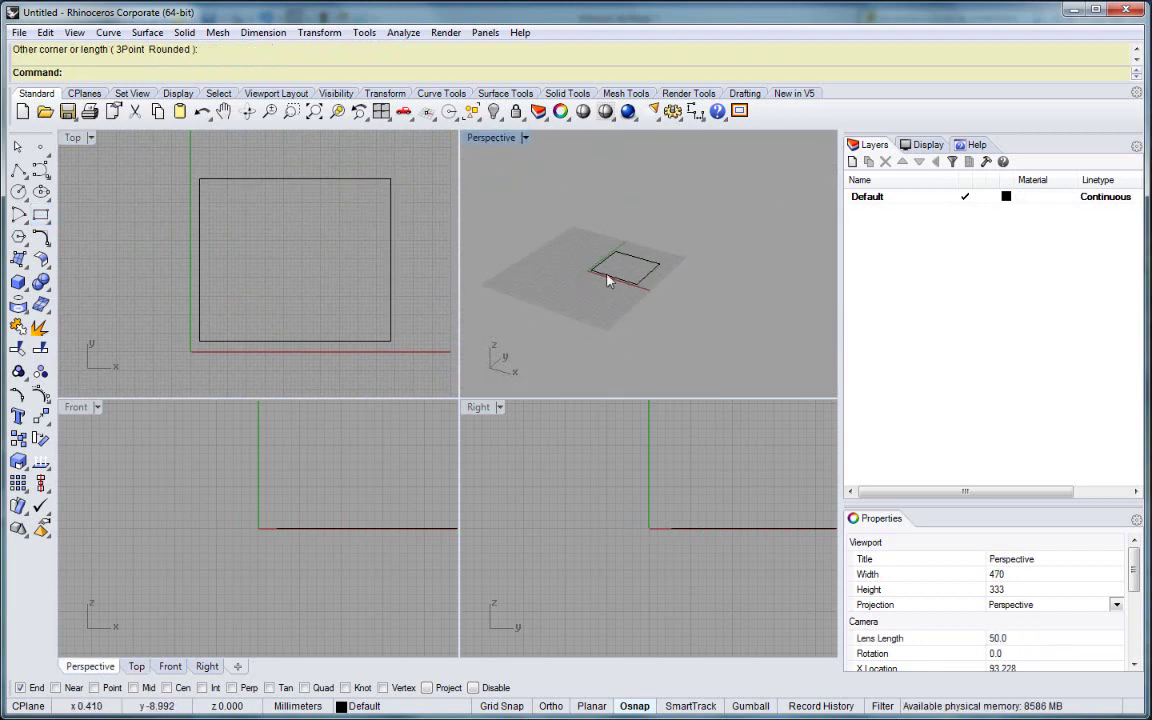
scroll(532, 298, "up", 1)
scroll(562, 286, "up", 1)
scroll(562, 286, "up", 1)
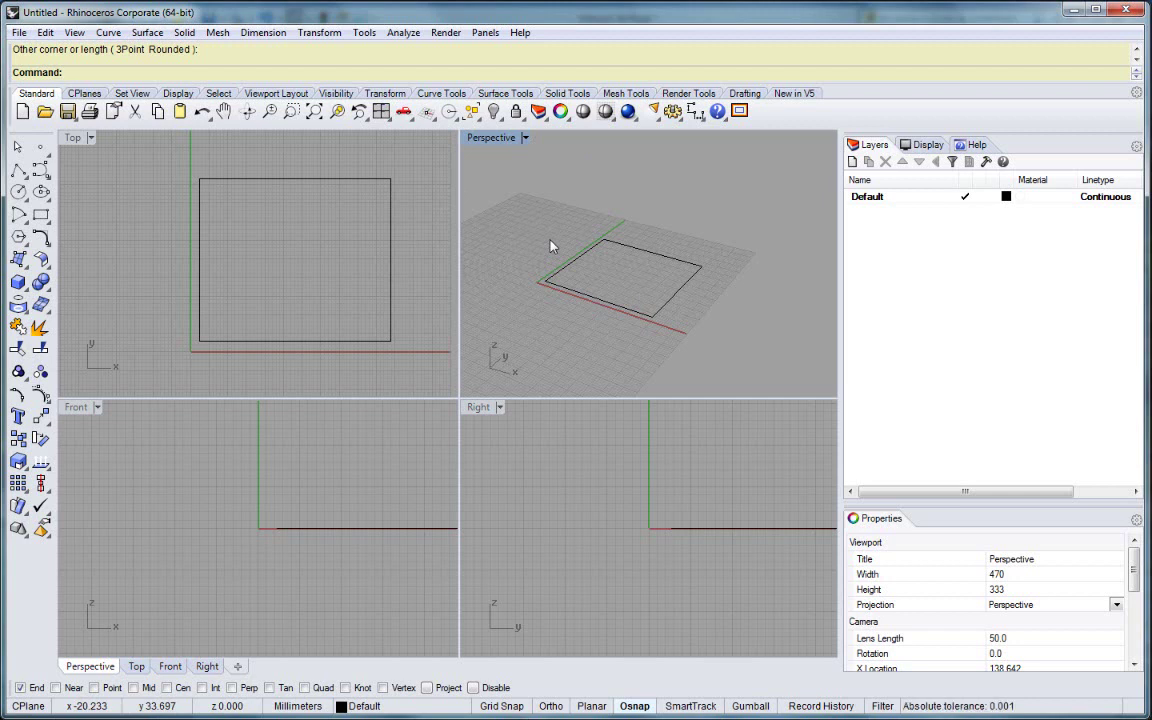
Select the rectangle, maximize the Perspective viewport and drag the rectangle roughly into place.
left_click(590, 302)
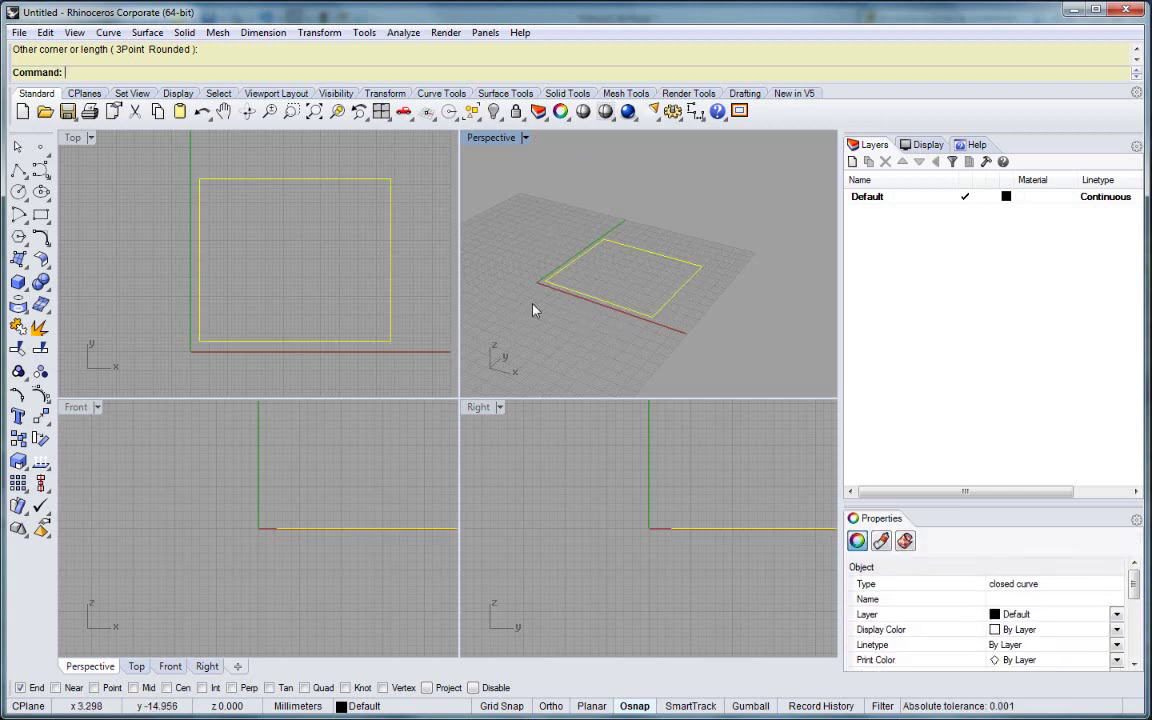
double_click(485, 140)
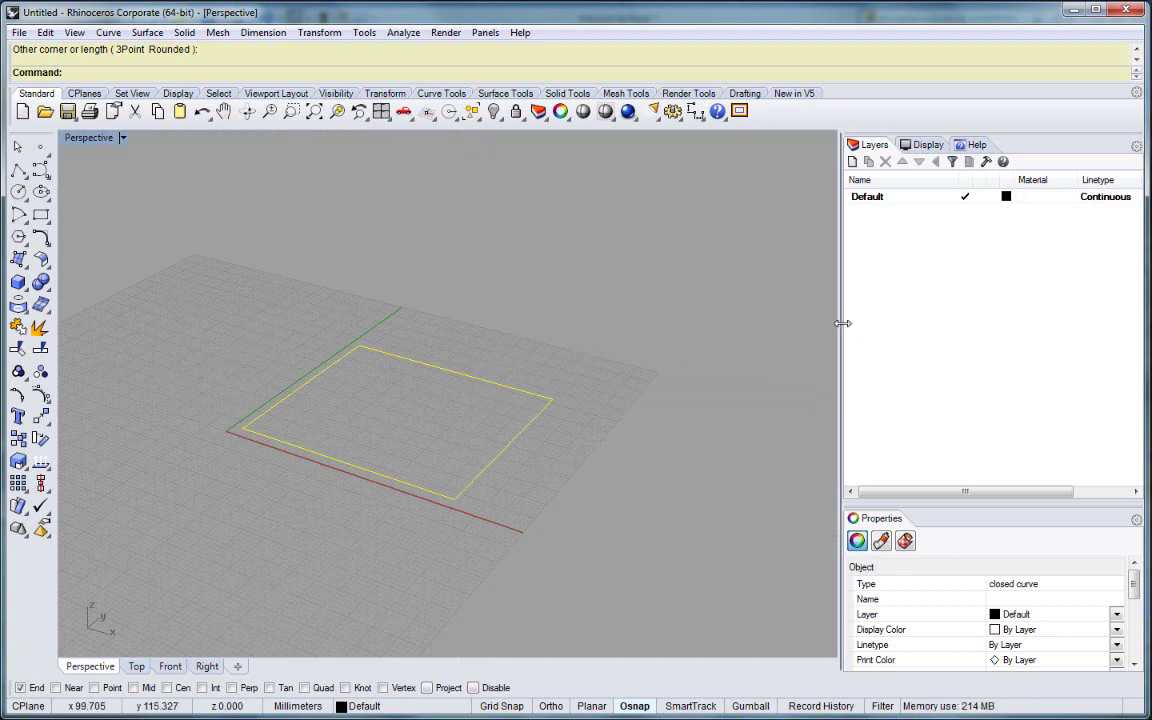
left_click_drag(843, 321, 1000, 316)
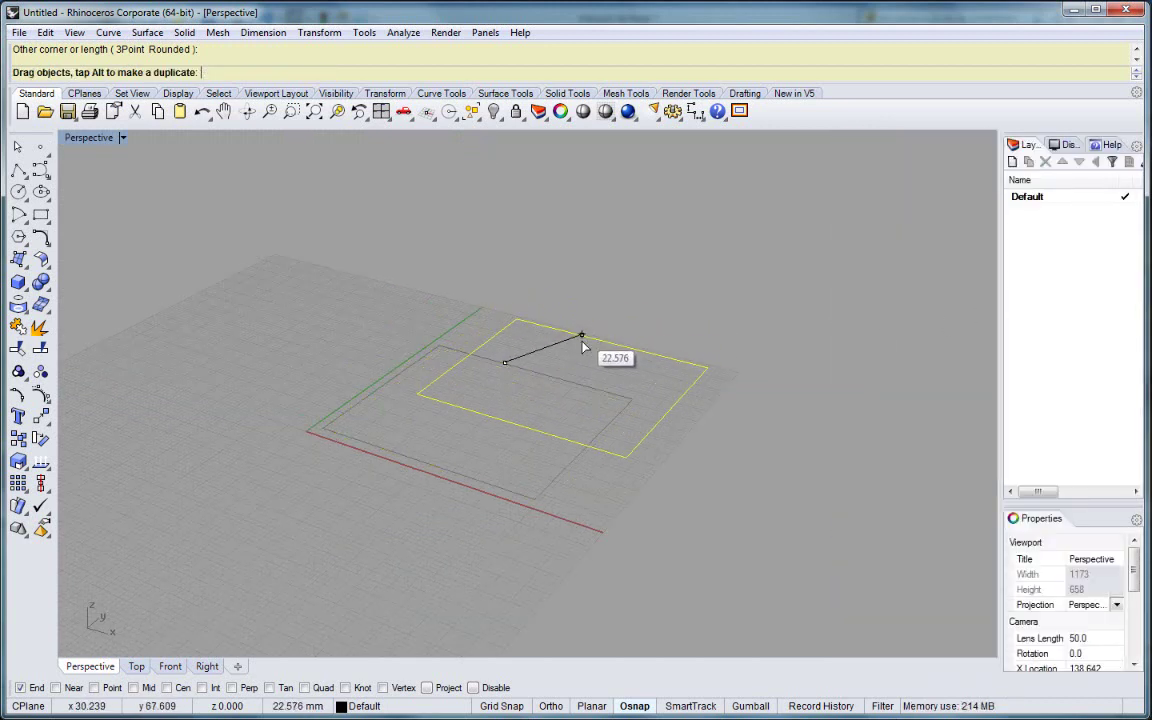
mouse_move(500, 374)
left_mouse_down()
mouse_move(600, 361)
mouse_move(517, 276)
left_mouse_up()
left_click_drag(509, 336, 667, 407)
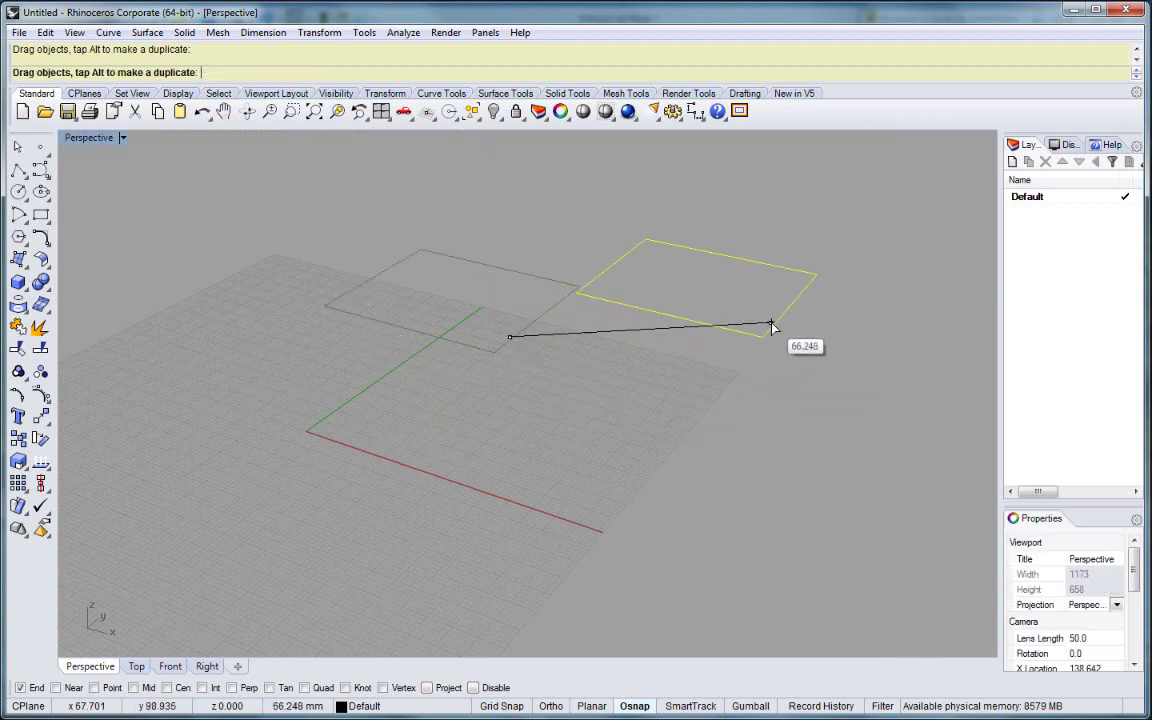
mouse_move(549, 391)
left_mouse_down()
mouse_move(437, 459)
mouse_move(243, 421)
mouse_move(495, 390)
left_mouse_up()
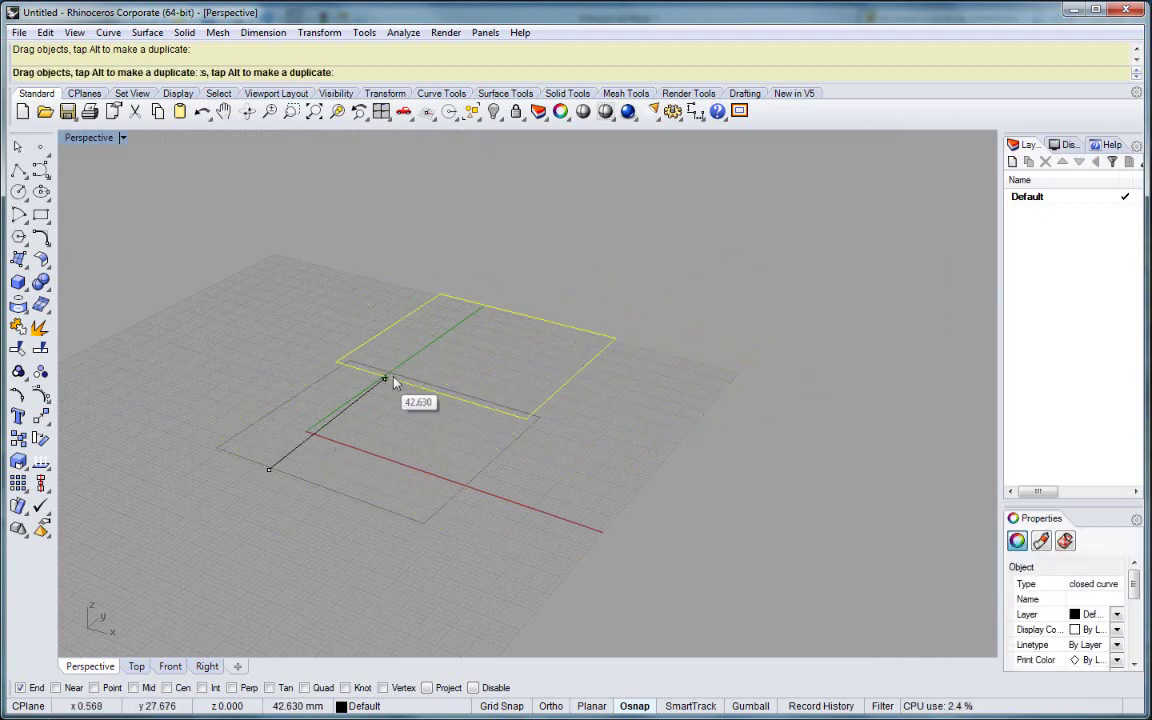
Move the rectangle twice, 58.020 mm in total, to sit just off the origin, then deselect it.
left_click(41, 416)
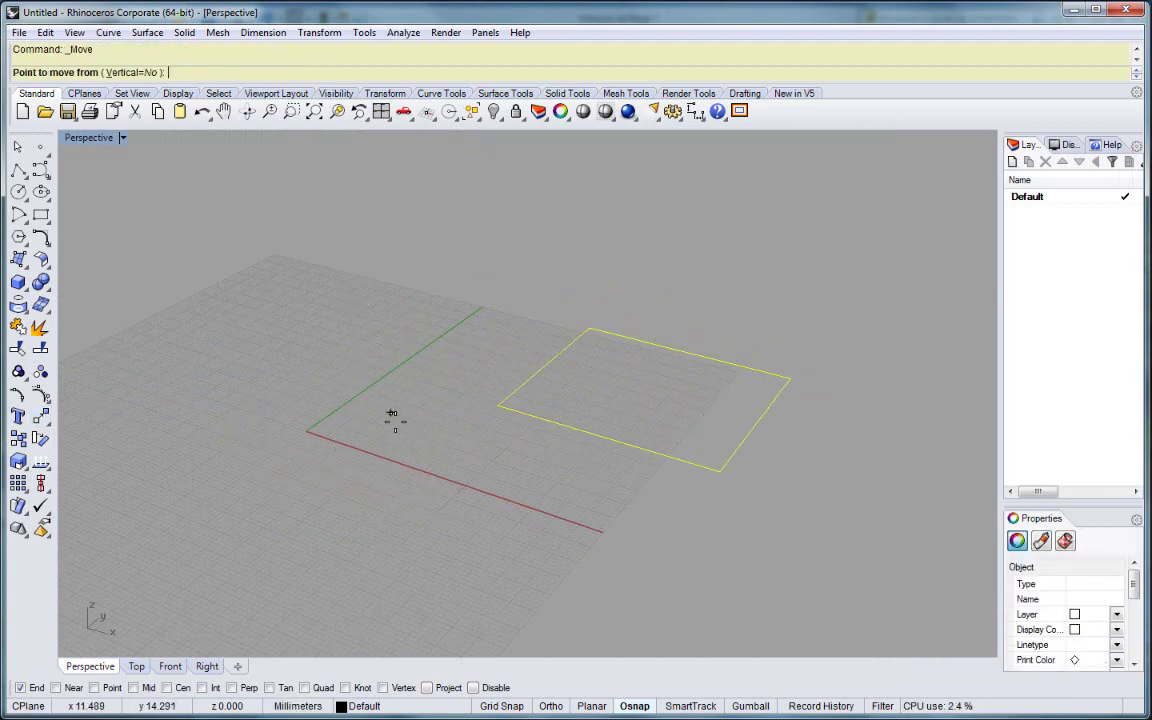
left_click(500, 476)
left_click(367, 377)
right_click(314, 393)
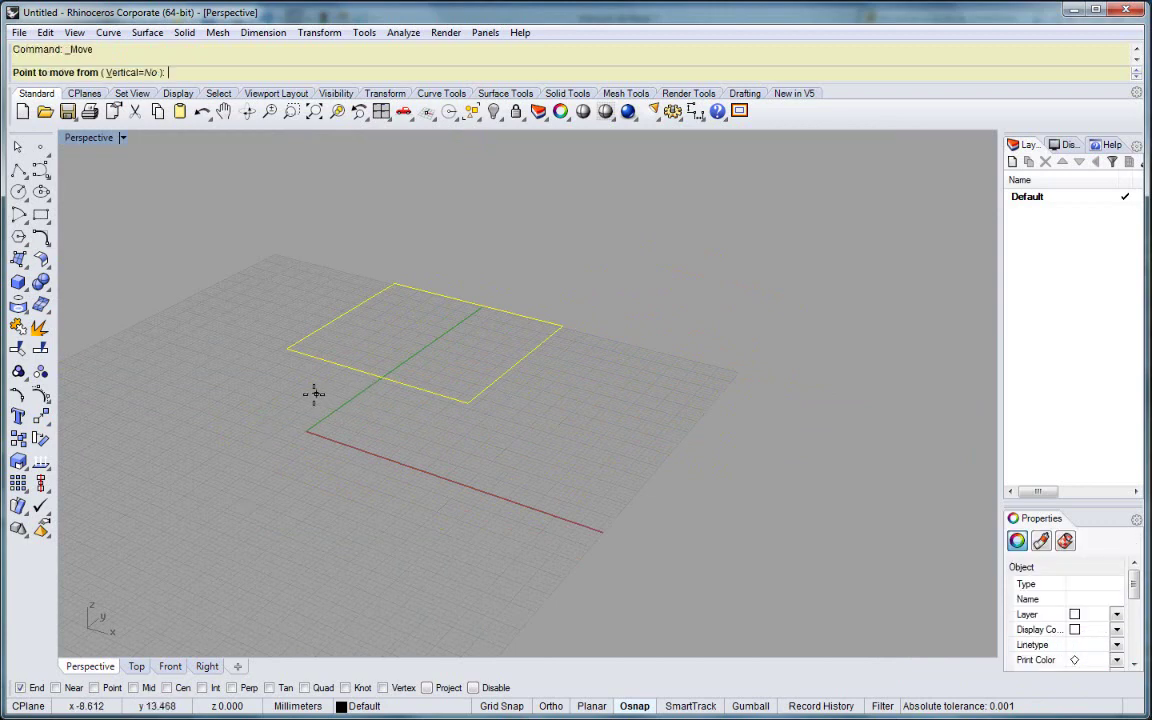
left_click(290, 432)
left_click(390, 535)
left_click(521, 212)
type("xc")
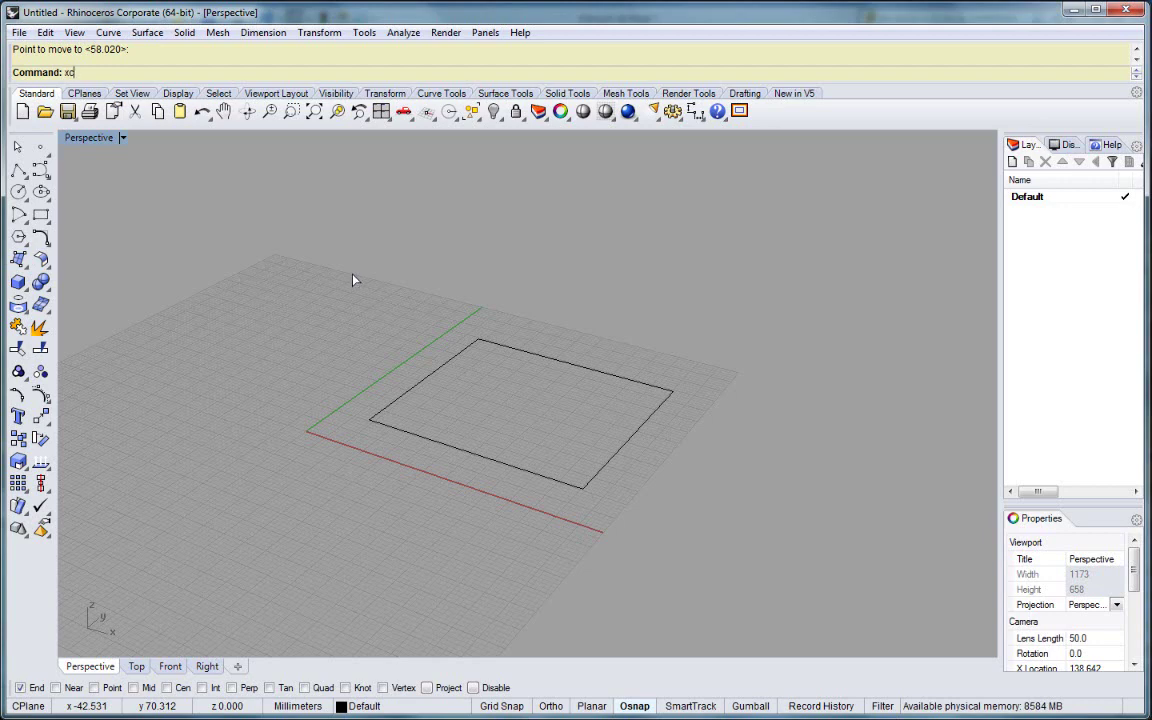
Extrude the rectangle with ExtrudeCrv into a closed box and show it shaded.
key("Return")
left_click(452, 362)
key("Return")
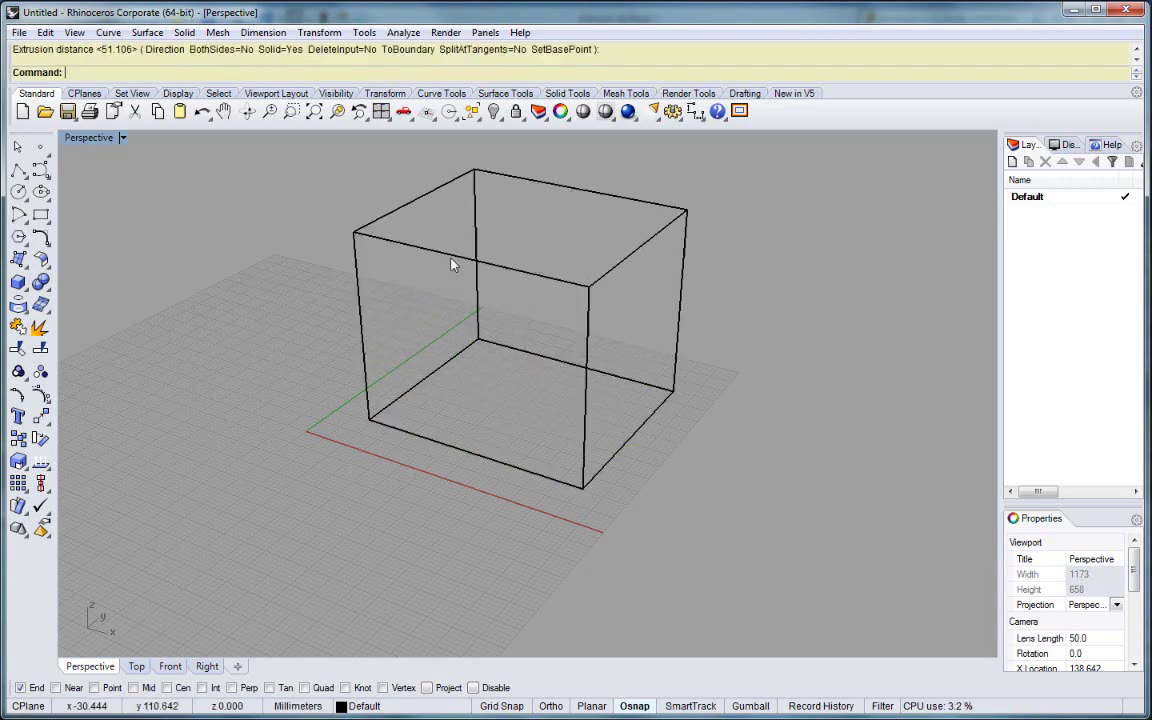
left_click(614, 157)
key("ctrl+alt+s")
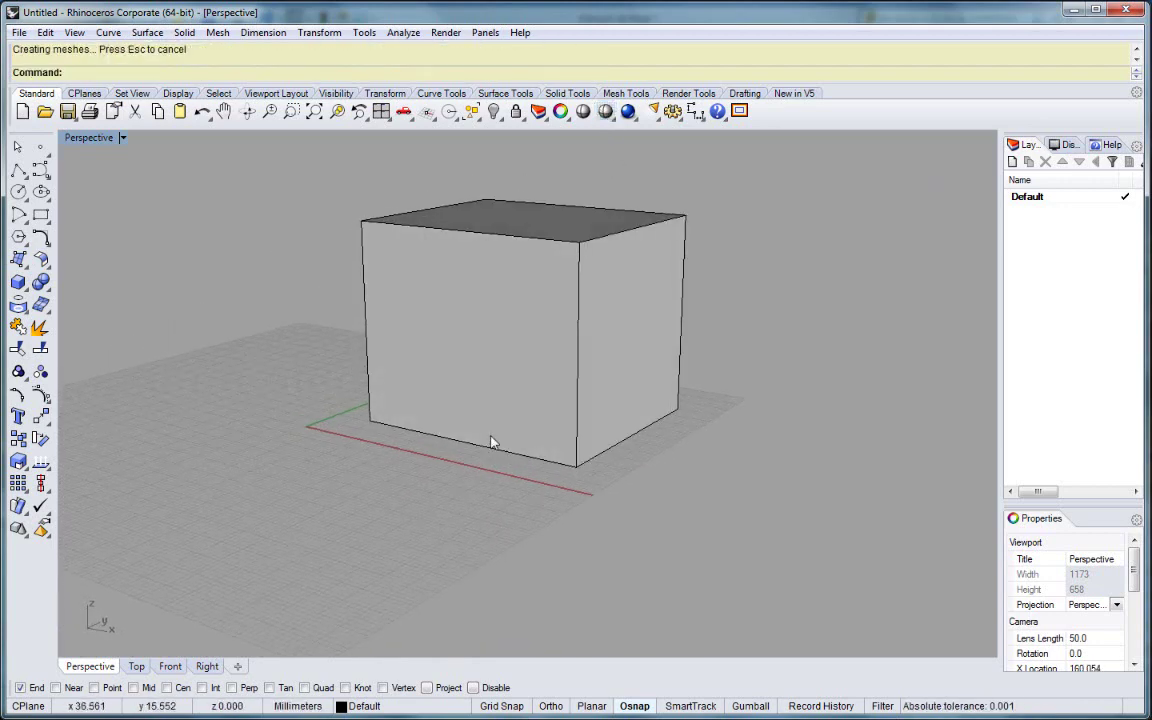
Drag the new box off to the side of the original rectangle.
left_click(495, 438)
right_click_drag(690, 420, 657, 455)
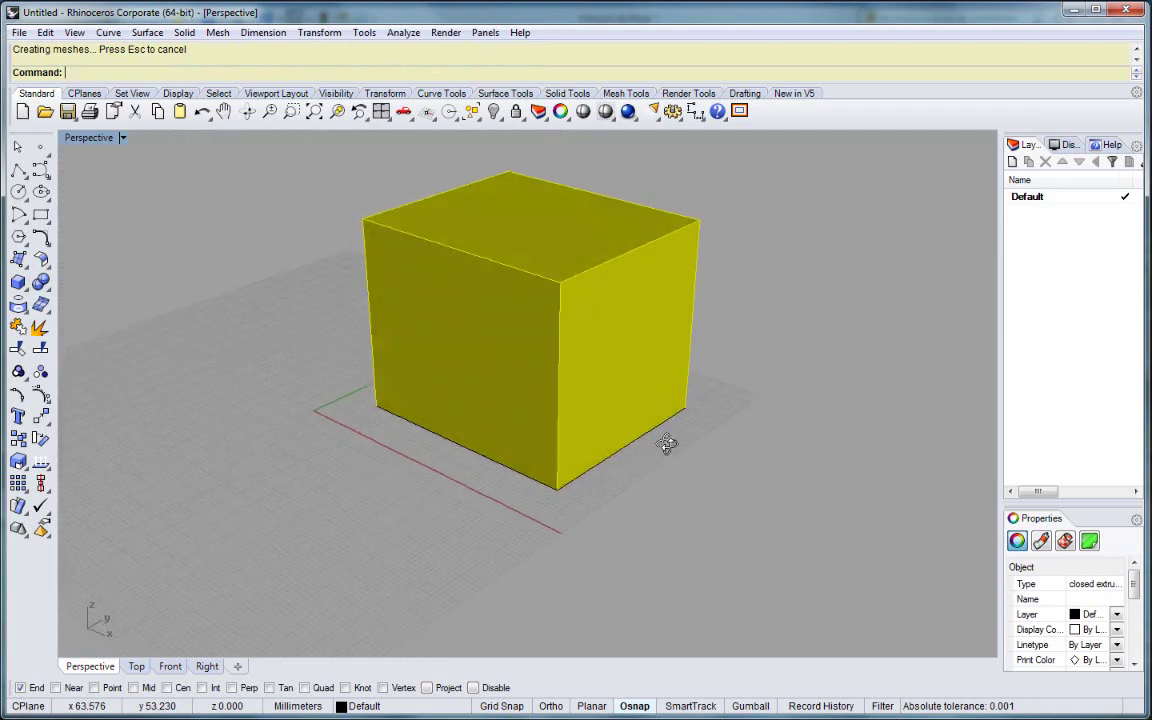
left_click_drag(581, 394, 829, 361)
right_click_drag(473, 473, 384, 360)
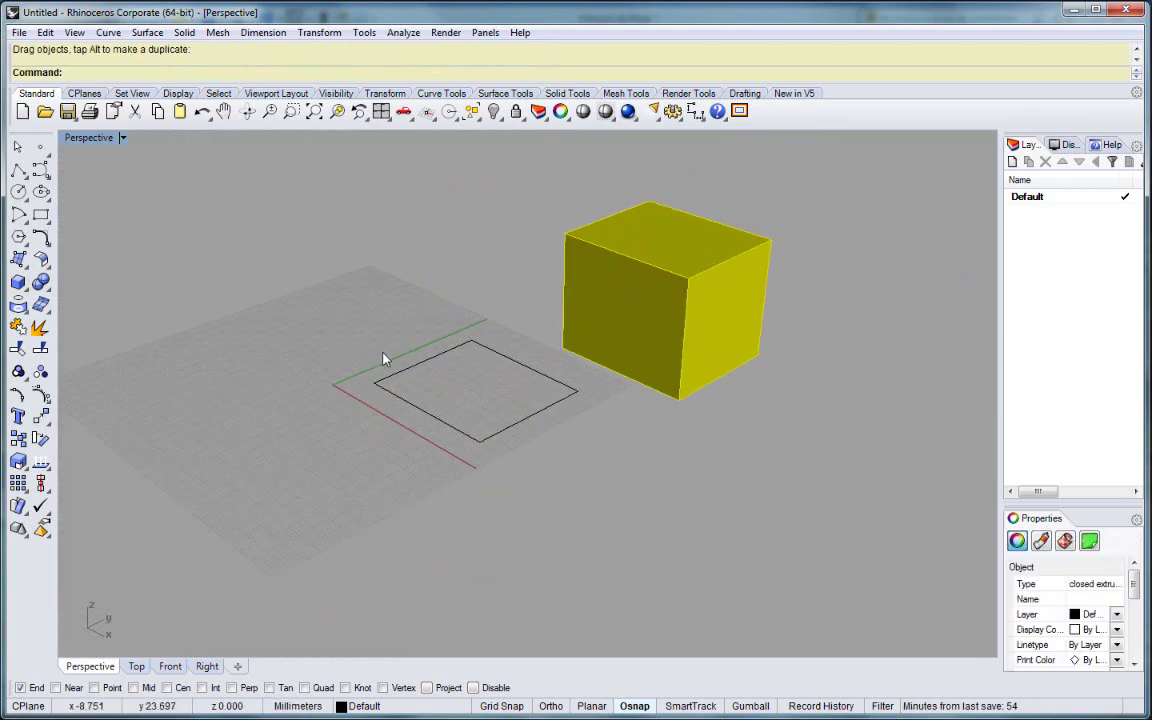
key("Escape")
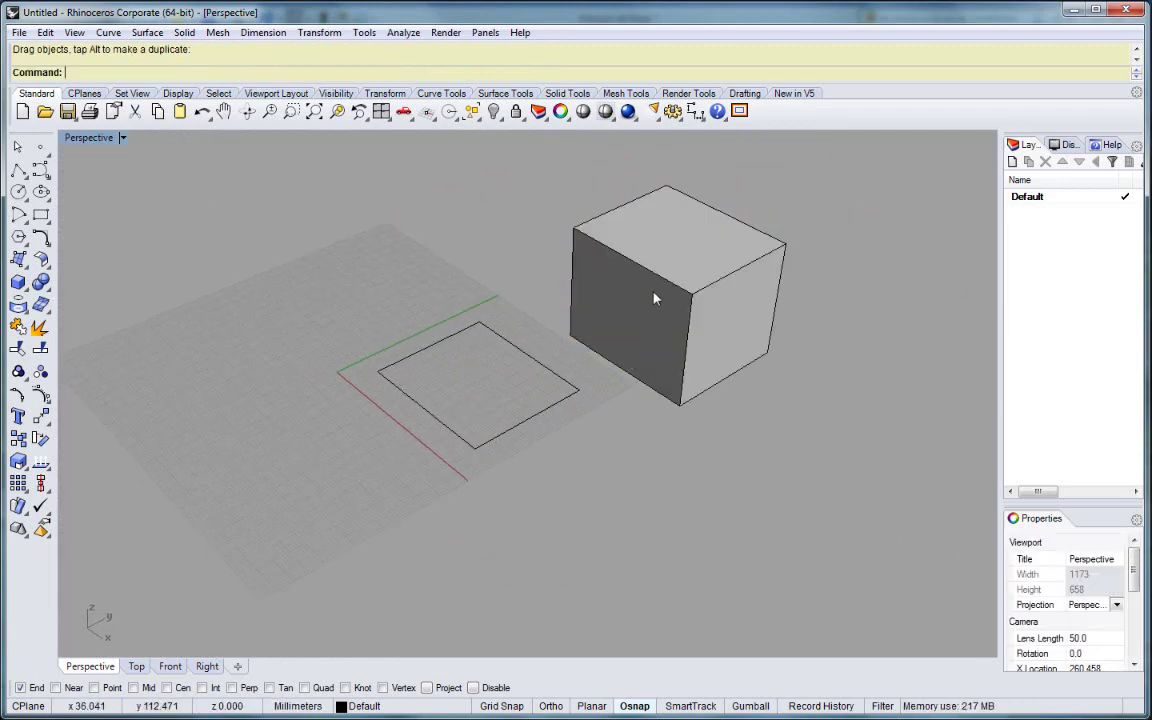
mouse_move(655, 298)
left_mouse_down()
mouse_move(745, 443)
mouse_move(244, 347)
left_mouse_up()
left_click_drag(330, 420, 302, 490)
key("Escape")
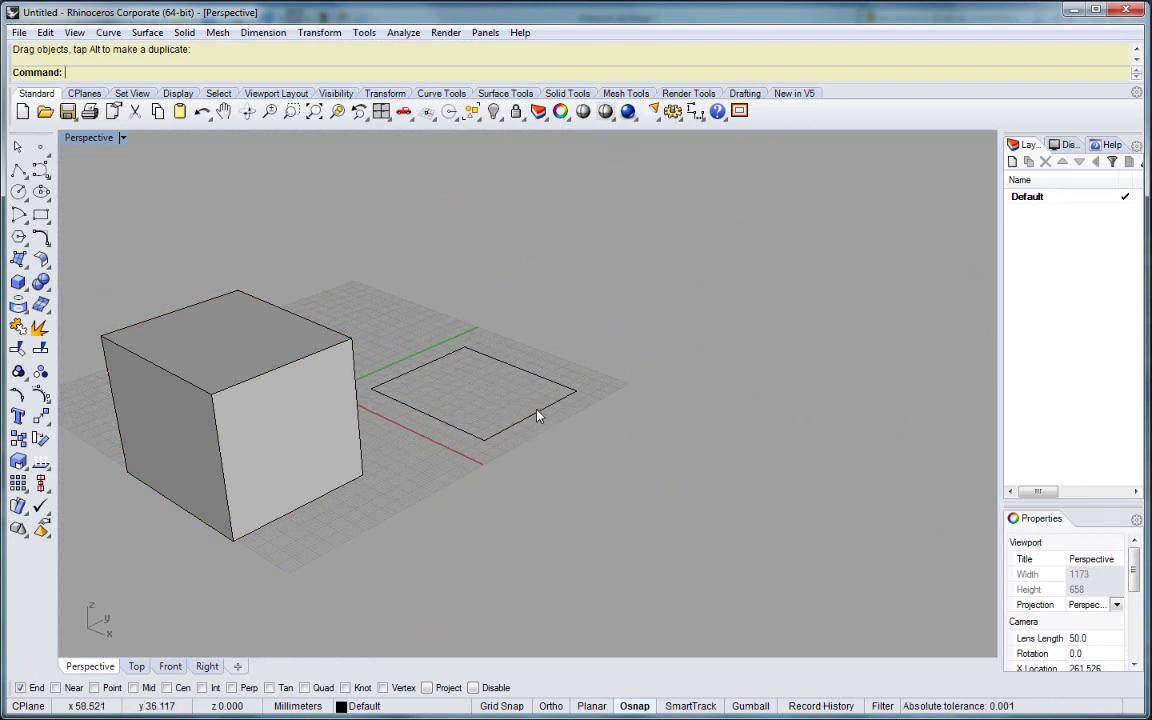
left_click(311, 432)
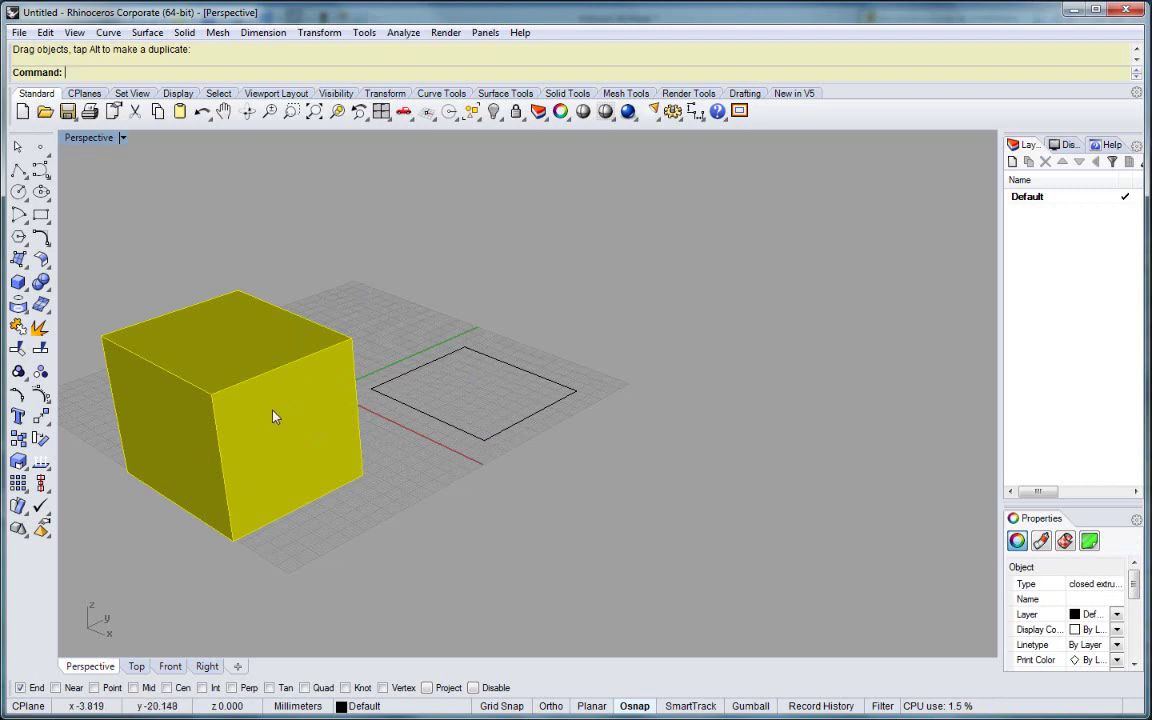
Move the box to the right of the rectangle.
left_click_drag(275, 417, 680, 366)
left_click(432, 509)
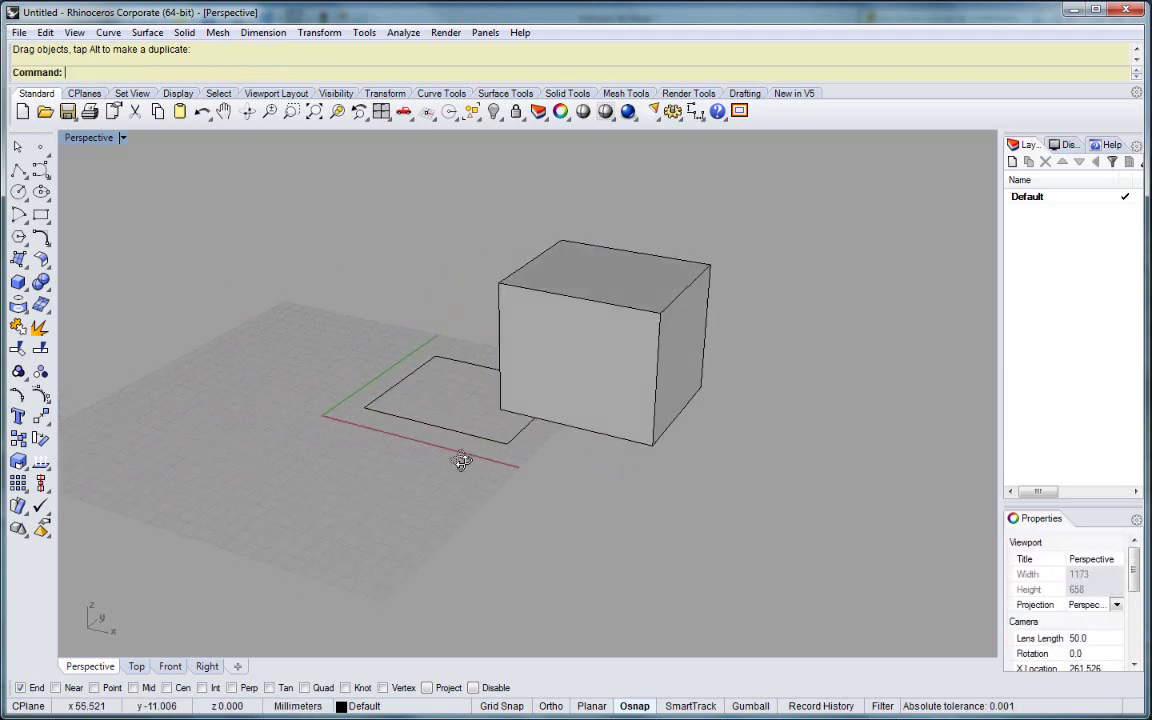
right_click_drag(461, 461, 437, 432)
Turn on the rectangle's control points and drag two corners outward to lengthen it.
left_click(437, 428)
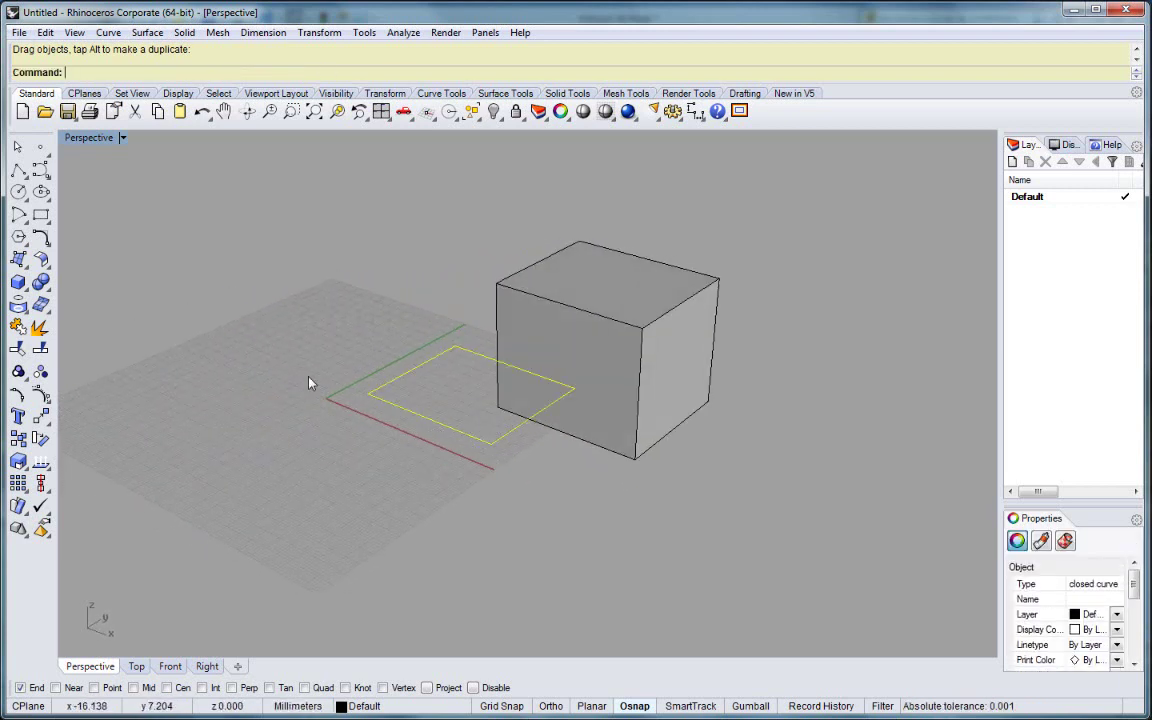
key("F10")
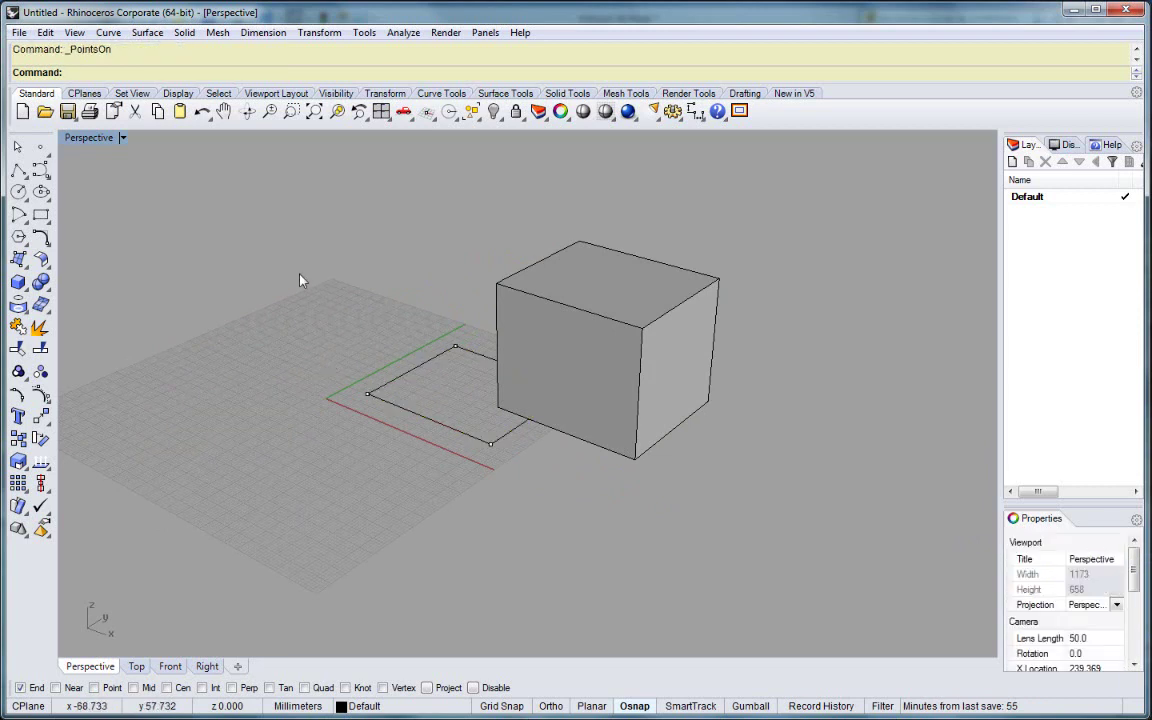
left_click_drag(300, 280, 458, 435)
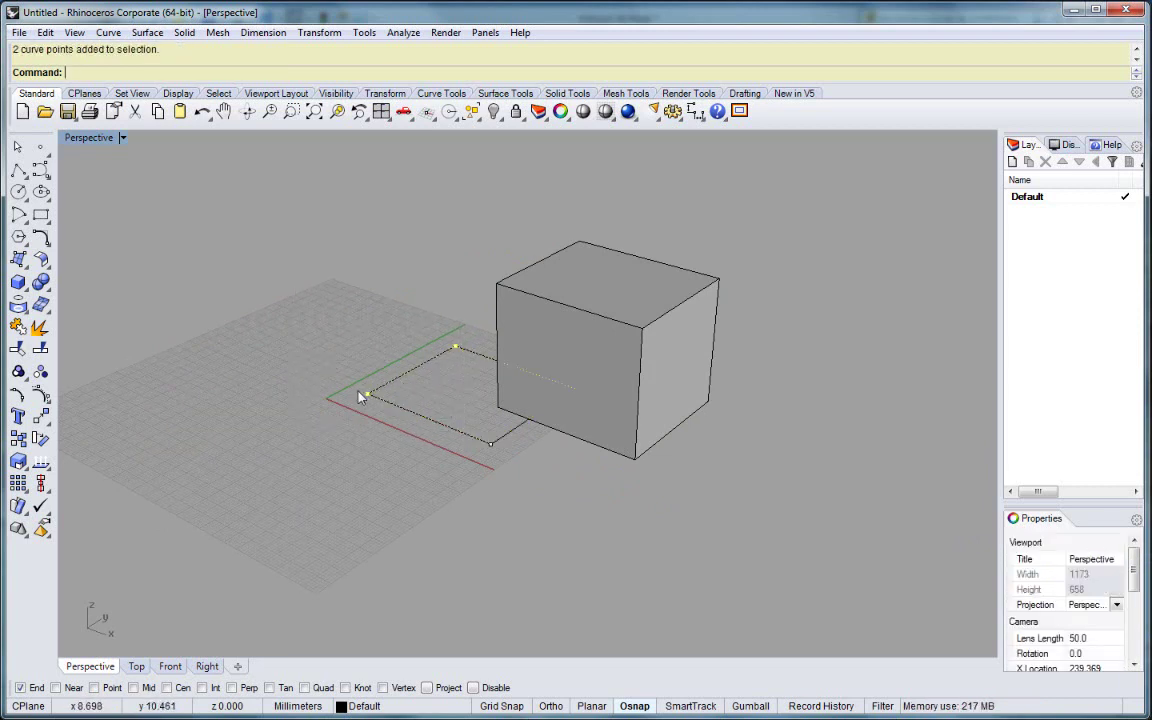
left_click_drag(362, 396, 302, 363)
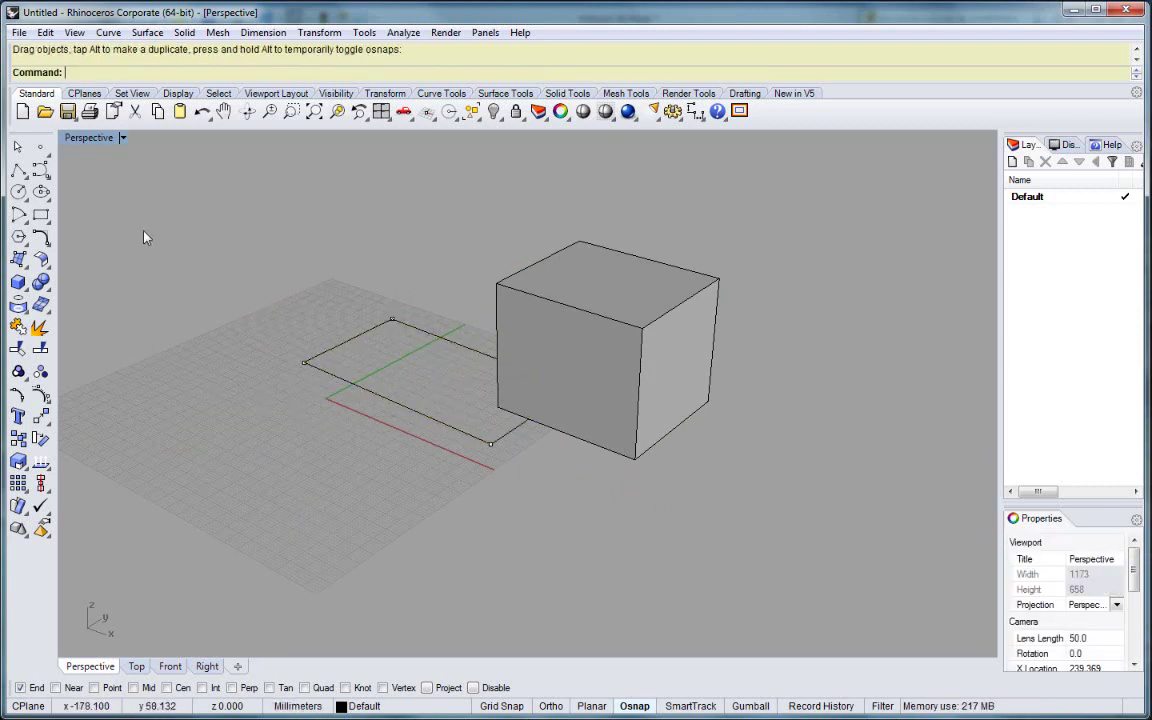
mouse_move(219, 242)
right_mouse_down()
mouse_move(617, 278)
mouse_move(525, 242)
mouse_move(527, 334)
mouse_move(504, 458)
mouse_move(504, 342)
mouse_move(521, 403)
right_mouse_up()
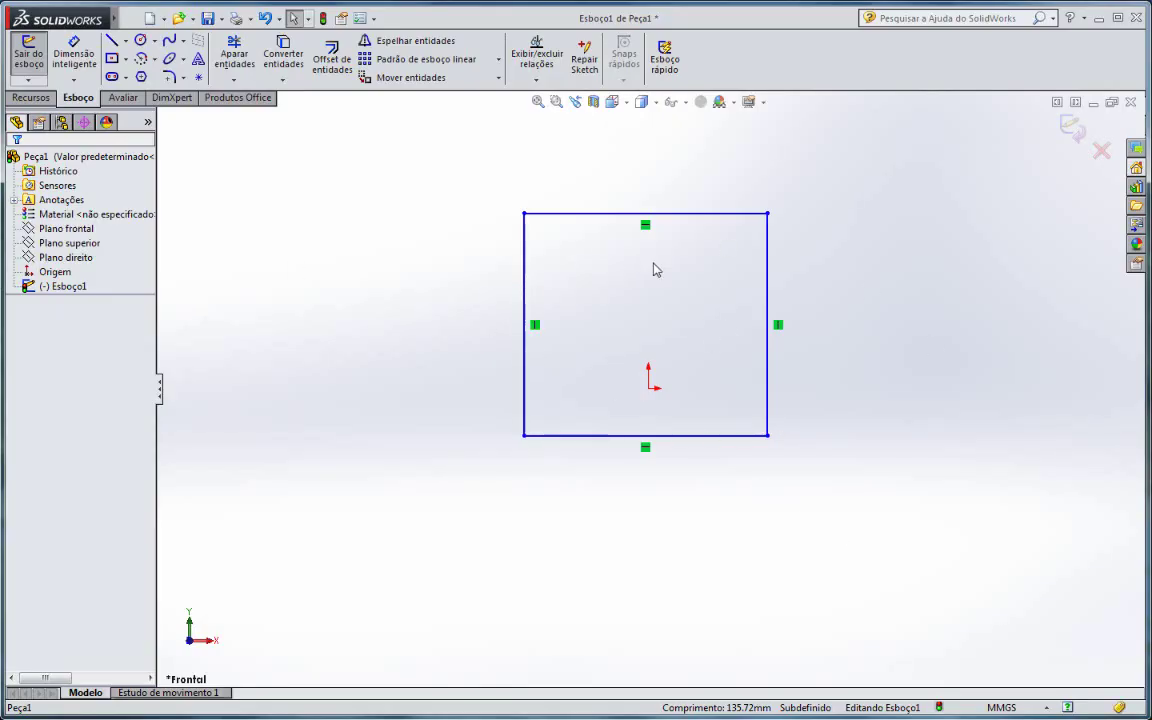
Exit the square sketch and extrude it 45.00 mm deep as Ressalto-extrusão1.
left_click(1070, 127)
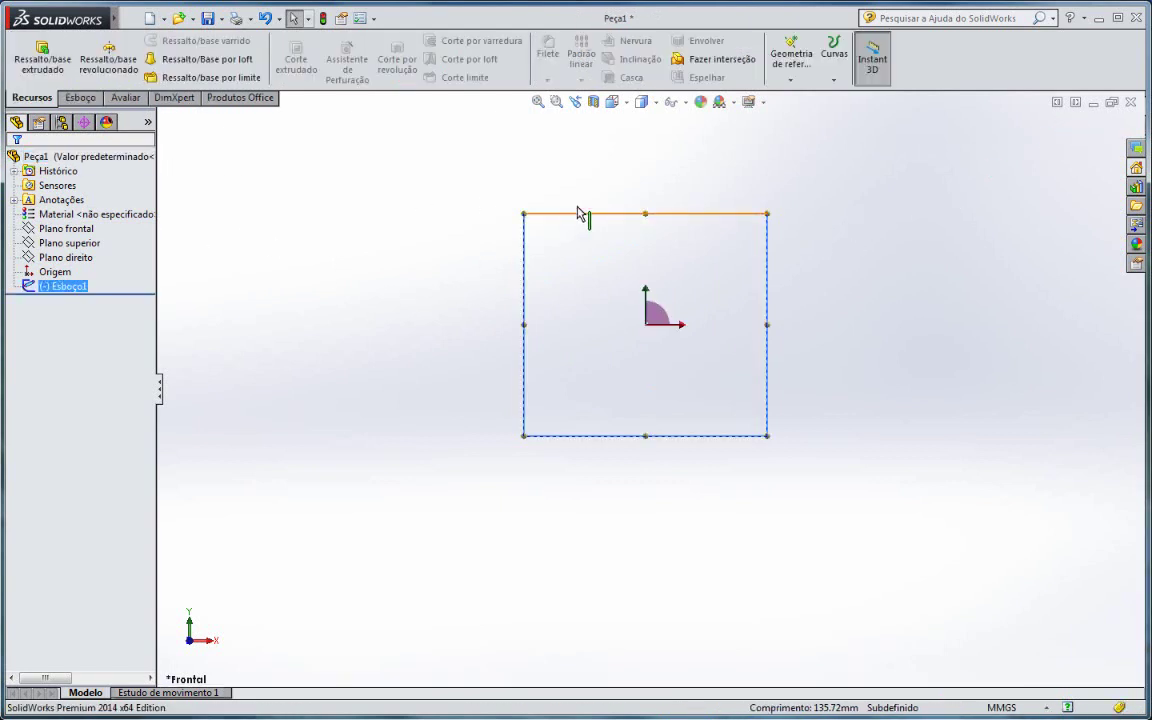
left_click(42, 55)
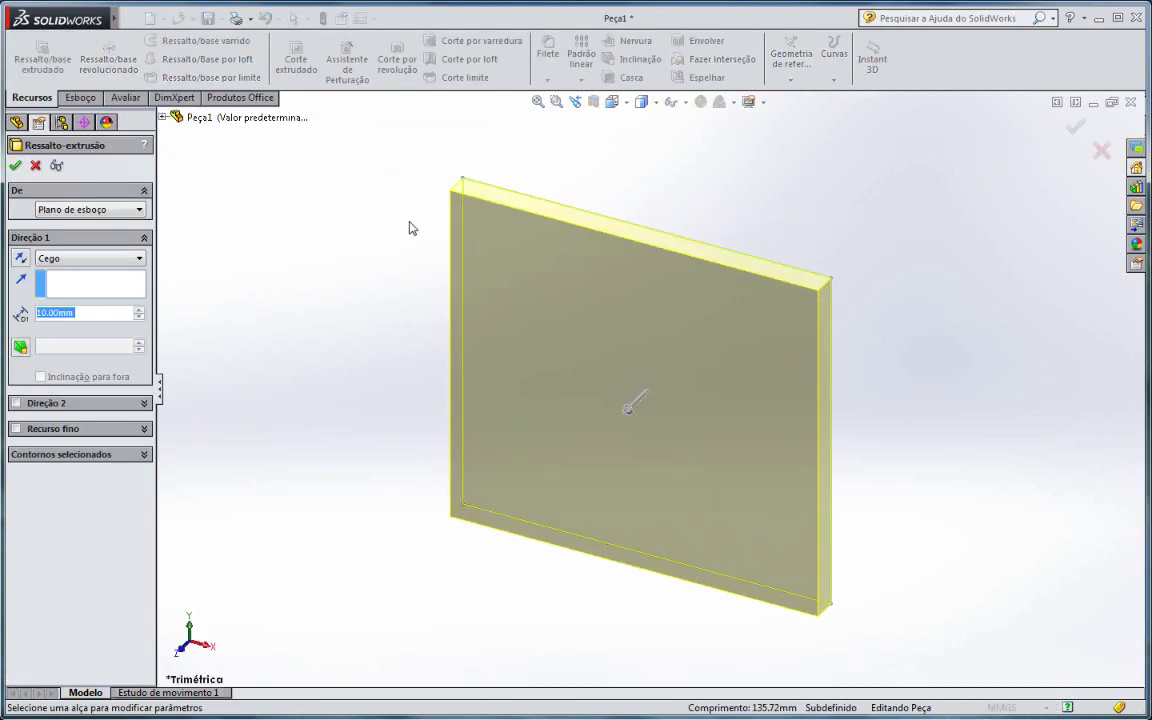
left_click_drag(628, 405, 665, 373)
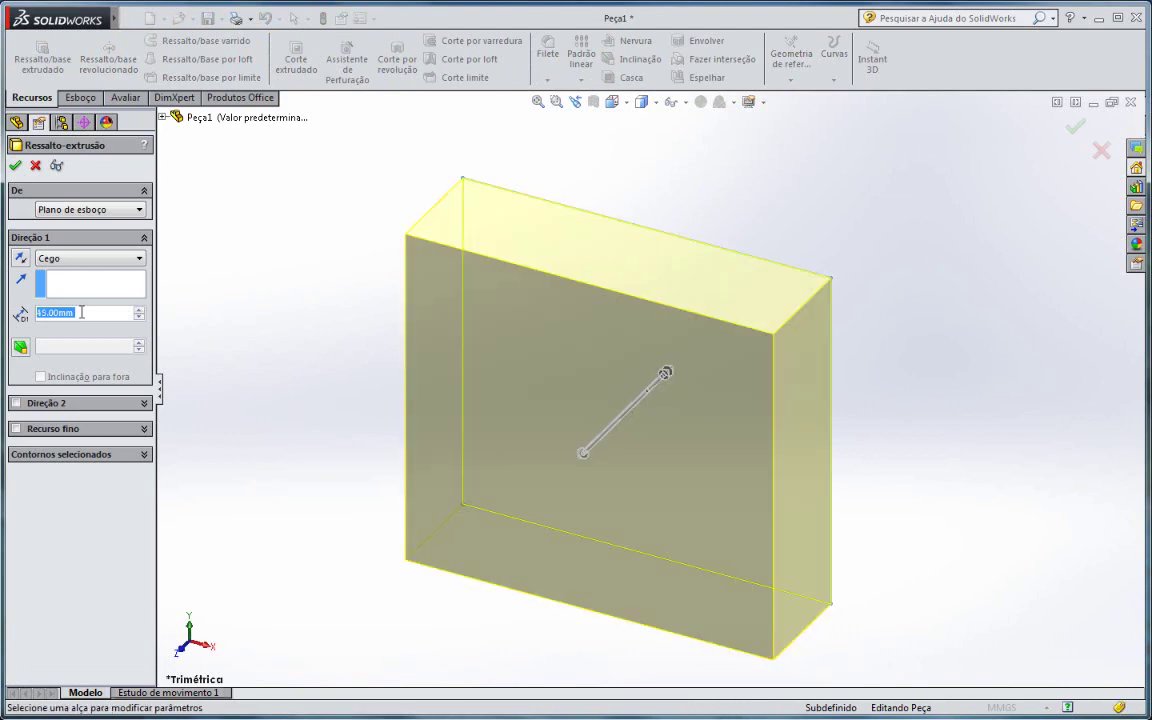
left_click(17, 166)
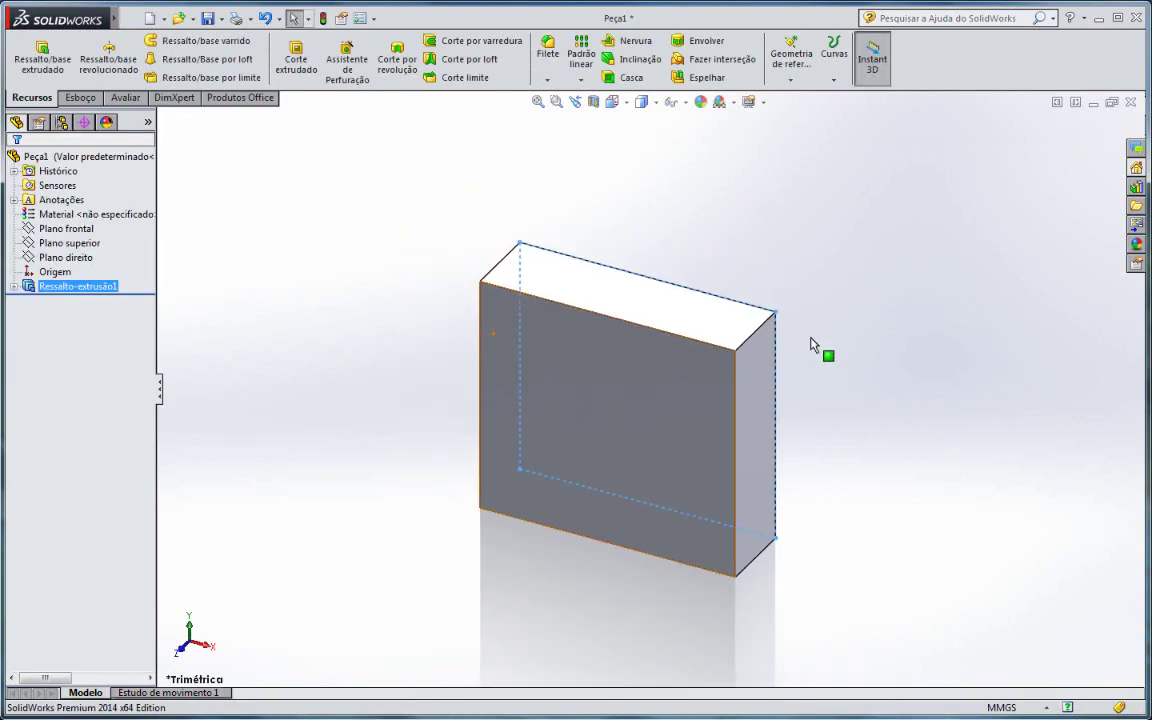
mouse_move(818, 384)
middle_mouse_down()
mouse_move(800, 326)
mouse_move(815, 240)
middle_mouse_up()
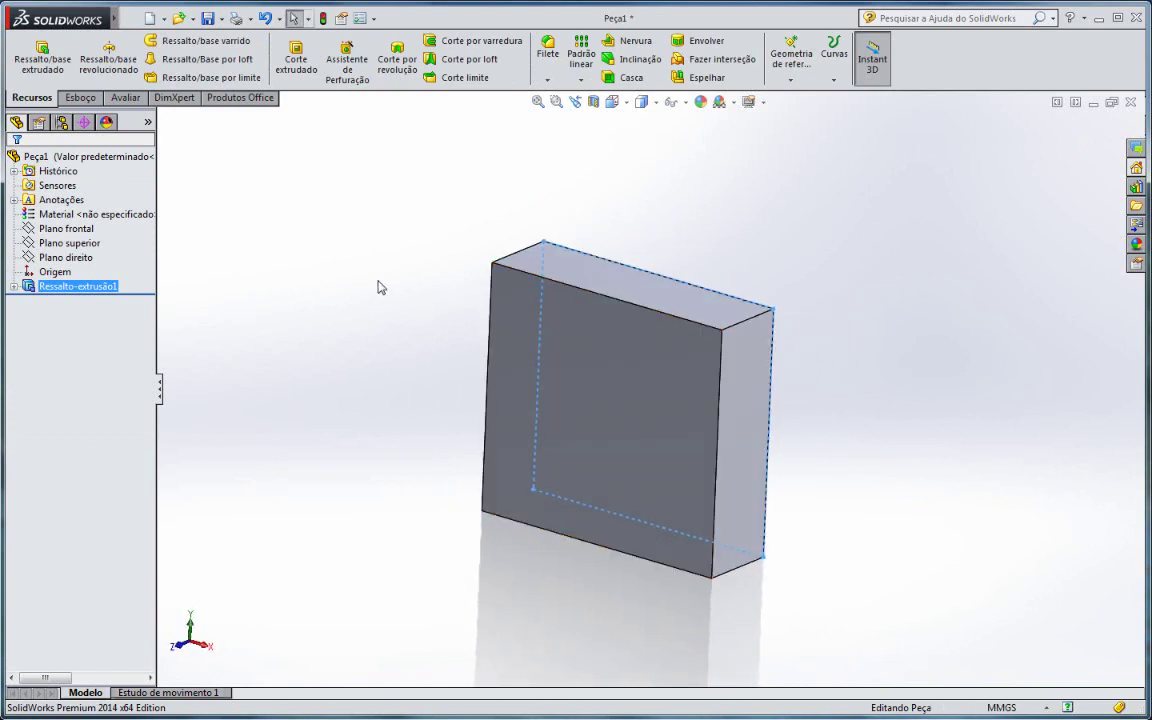
Edit Esboço1 and drag the rectangle's top, right, left and bottom edges to resize it.
left_click(47, 288)
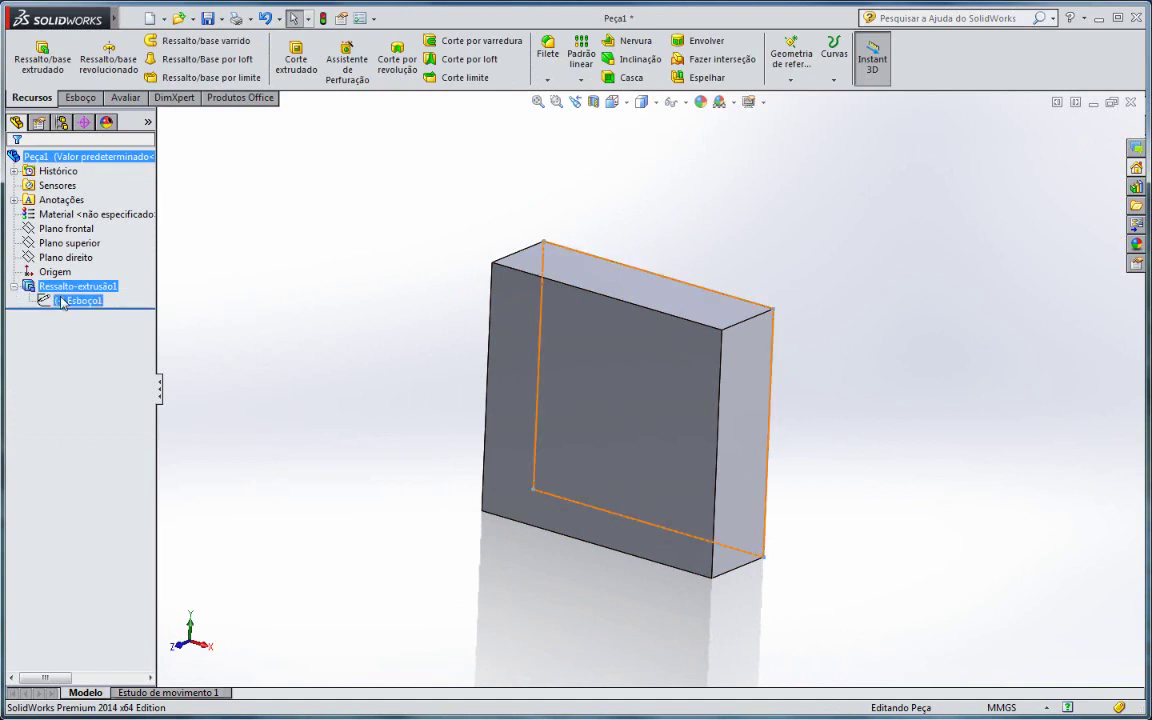
left_click(57, 302)
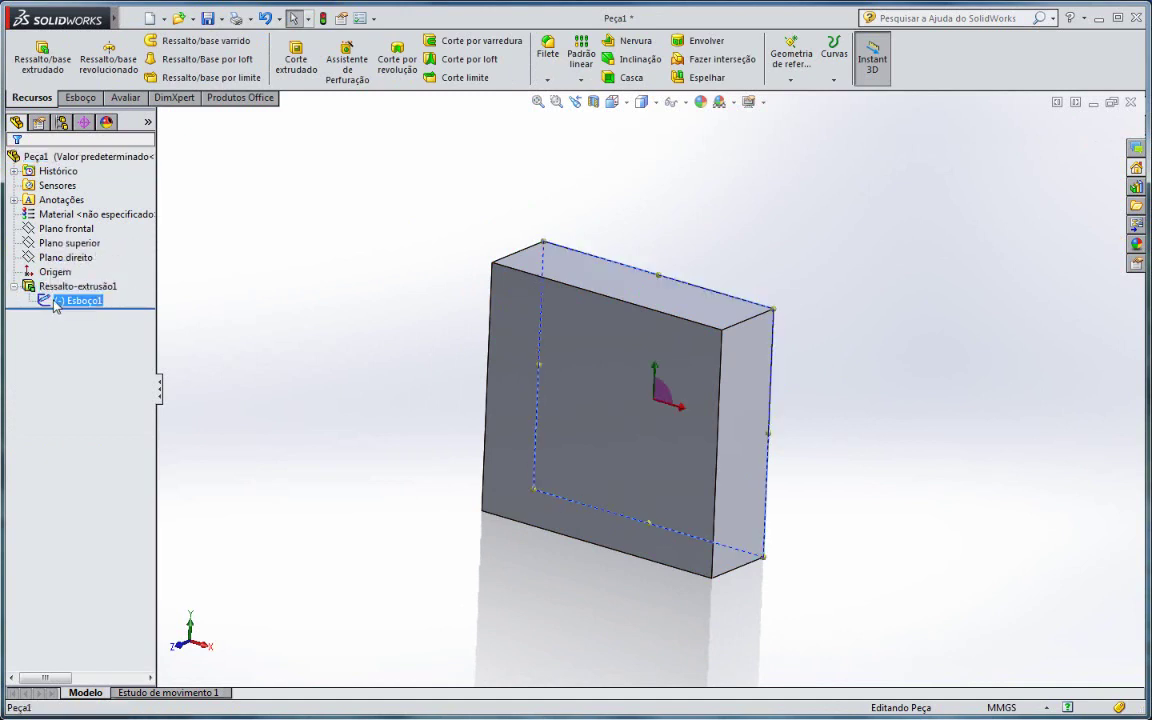
right_click(56, 304)
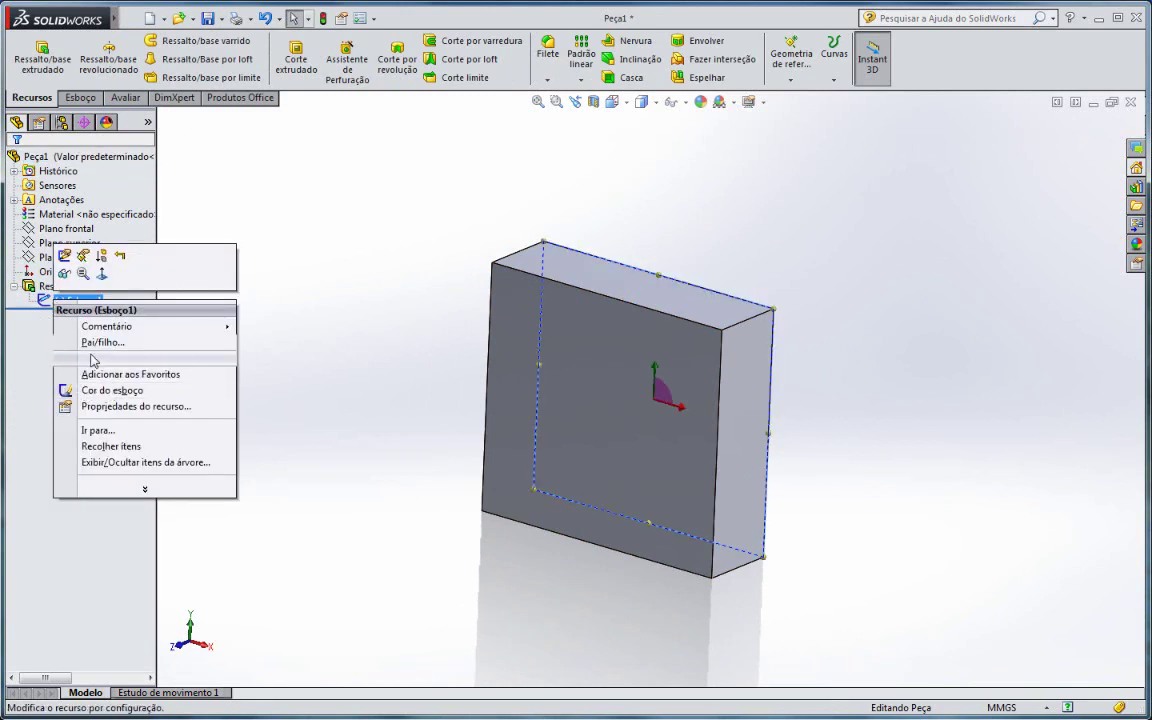
left_click(64, 255)
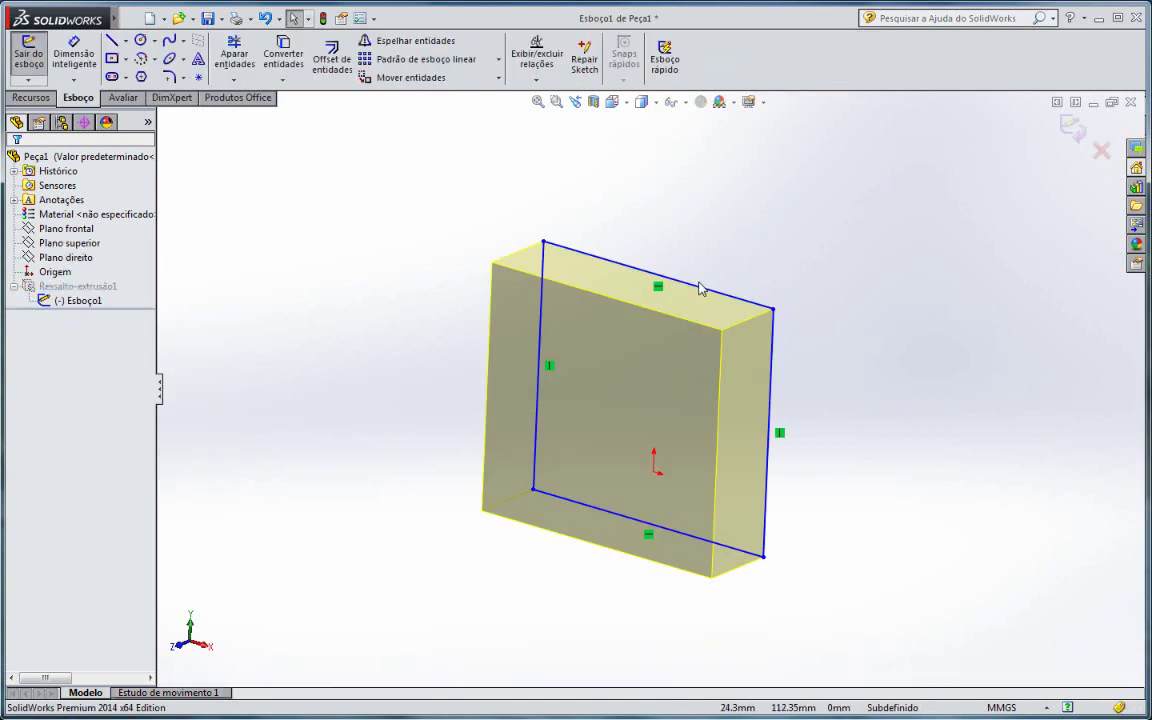
left_click_drag(700, 289, 710, 214)
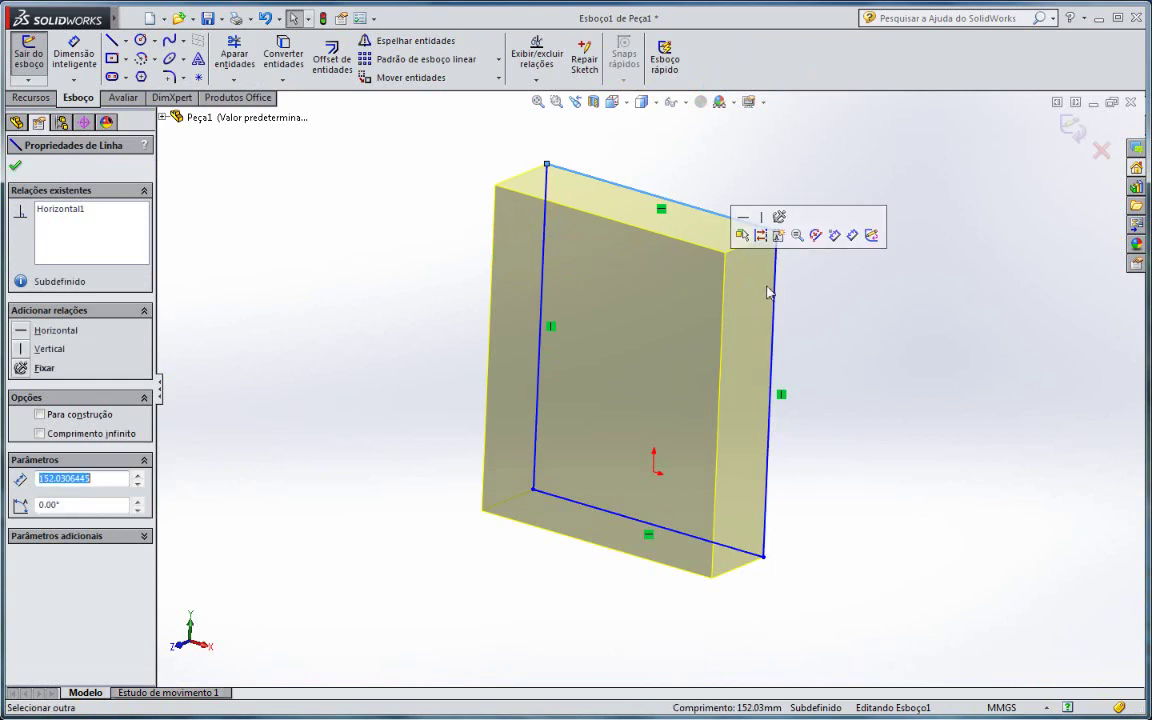
left_click_drag(770, 292, 874, 300)
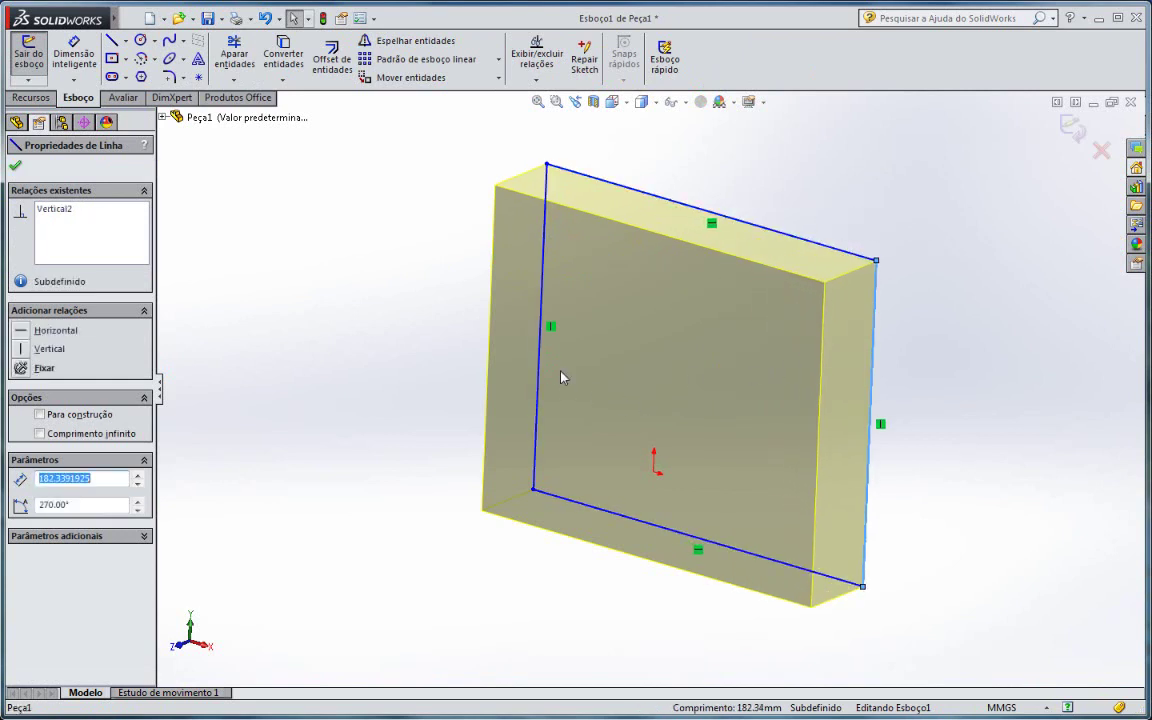
left_click_drag(539, 373, 462, 350)
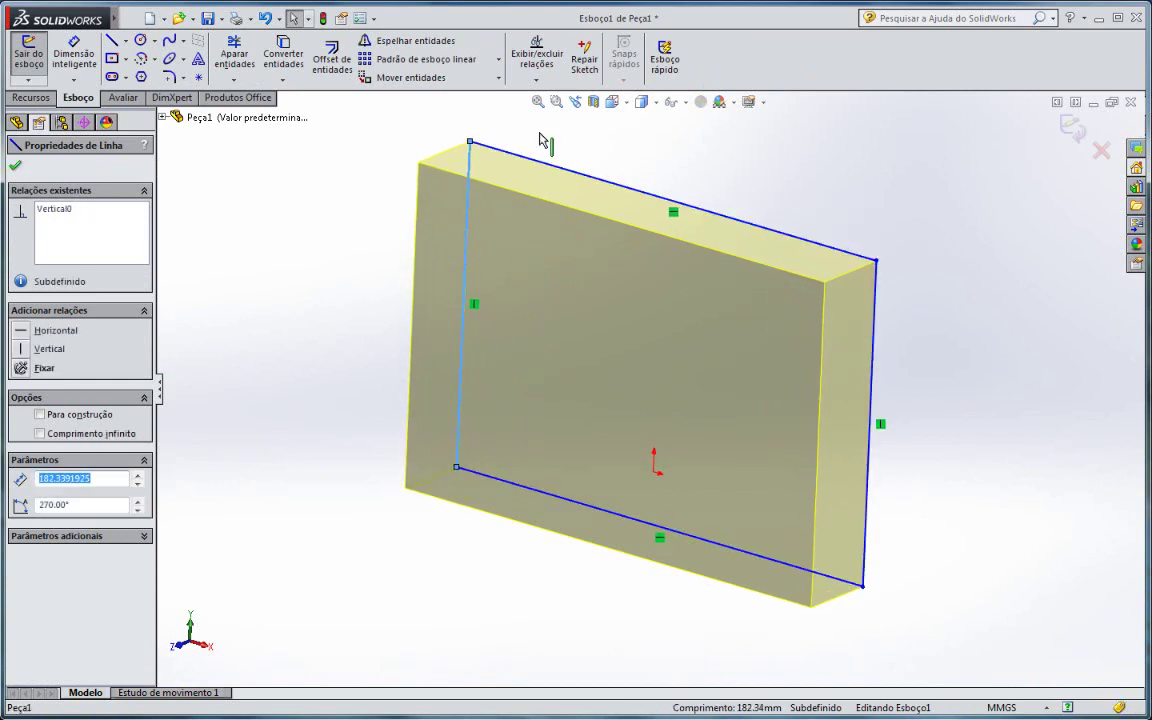
left_click_drag(599, 518, 561, 317)
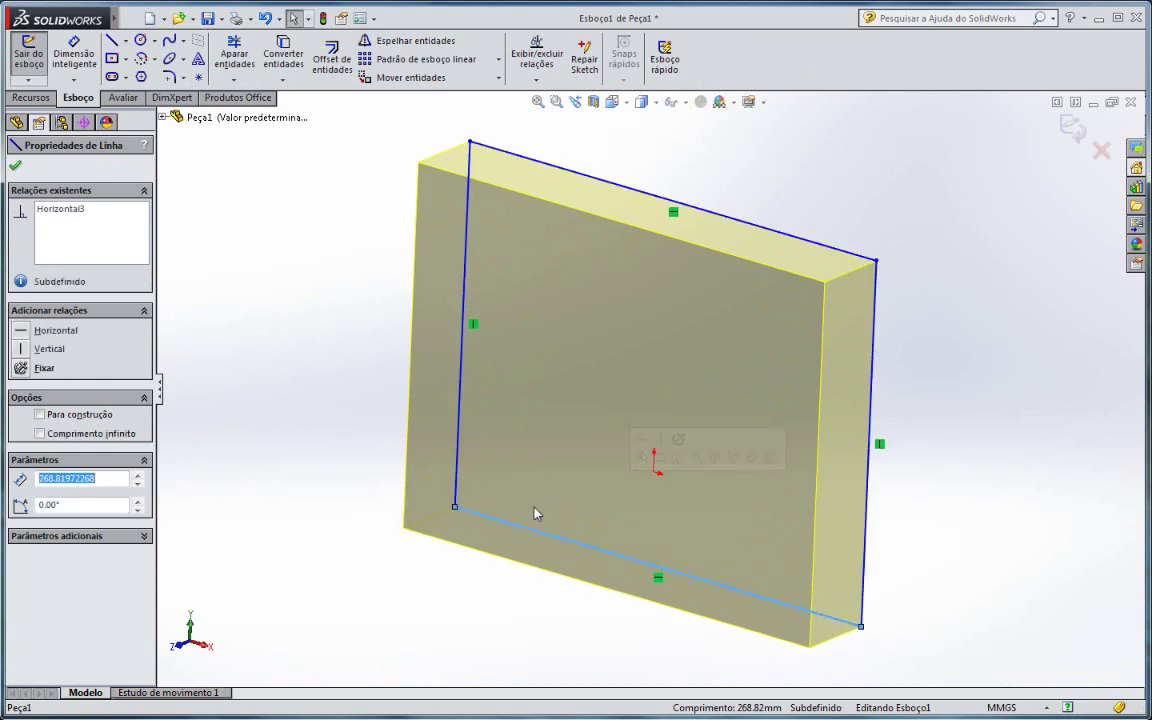
mouse_move(561, 317)
middle_mouse_down()
mouse_move(693, 350)
mouse_move(602, 356)
middle_mouse_up()
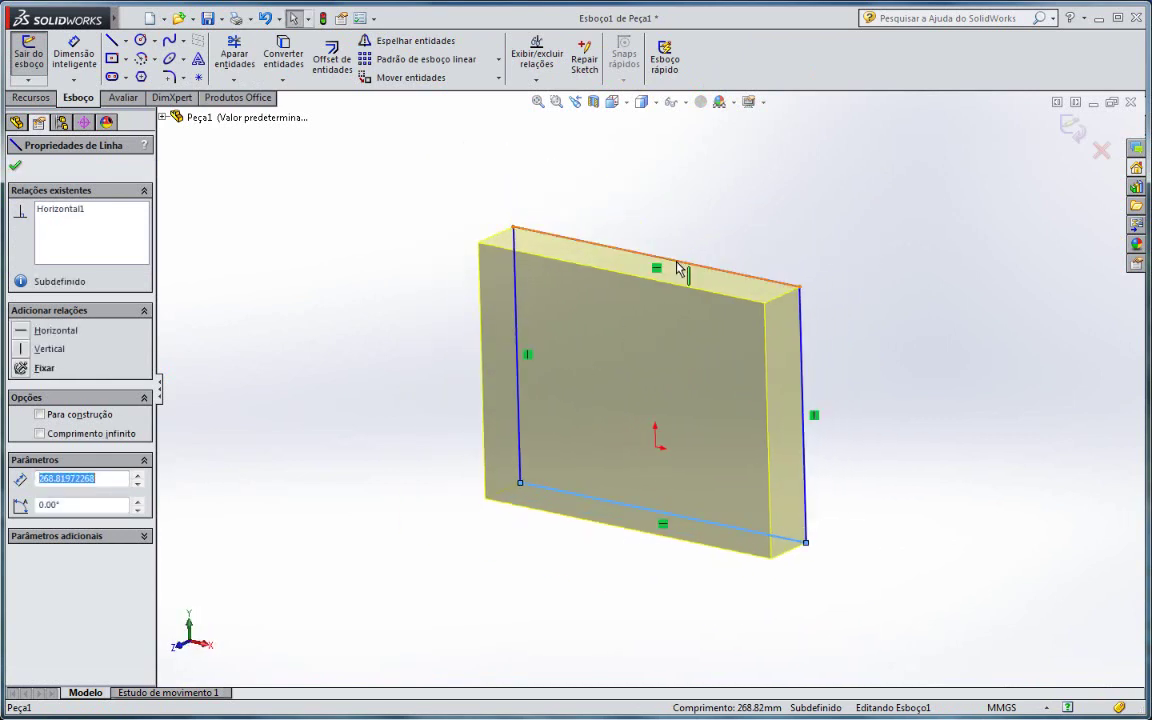
Lower the top edge, then select all four lines and shift the rectangle off the origin.
left_click(693, 232)
left_click_drag(693, 230, 689, 257)
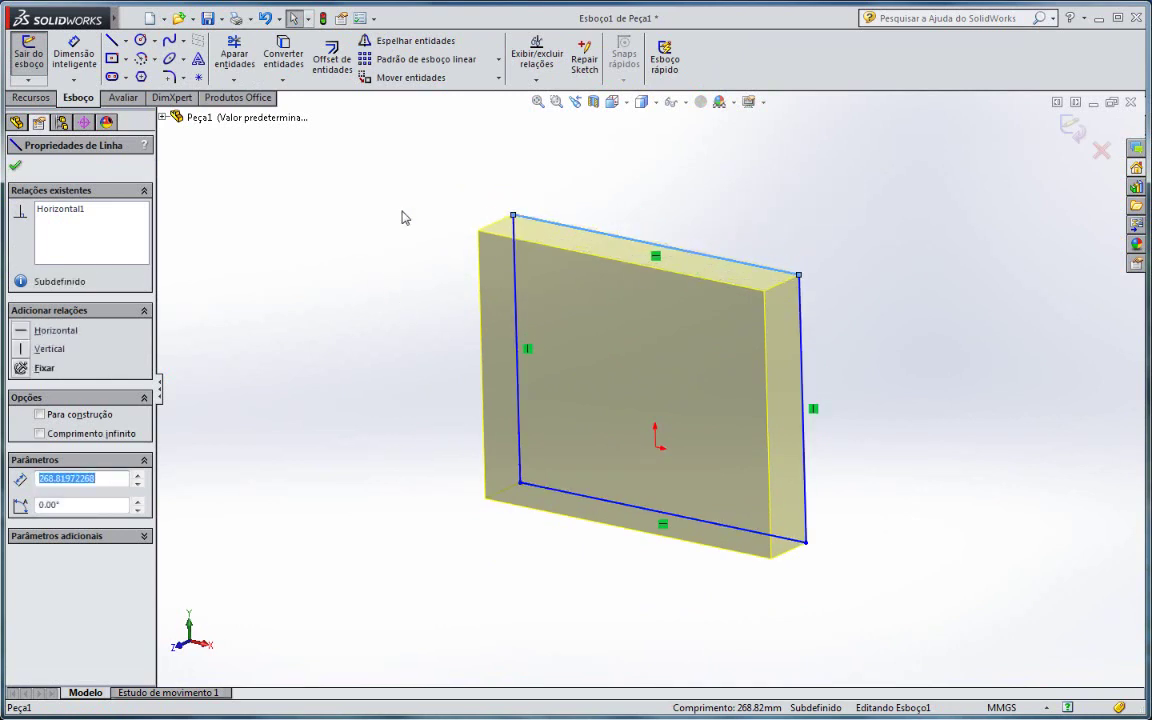
left_click(520, 295)
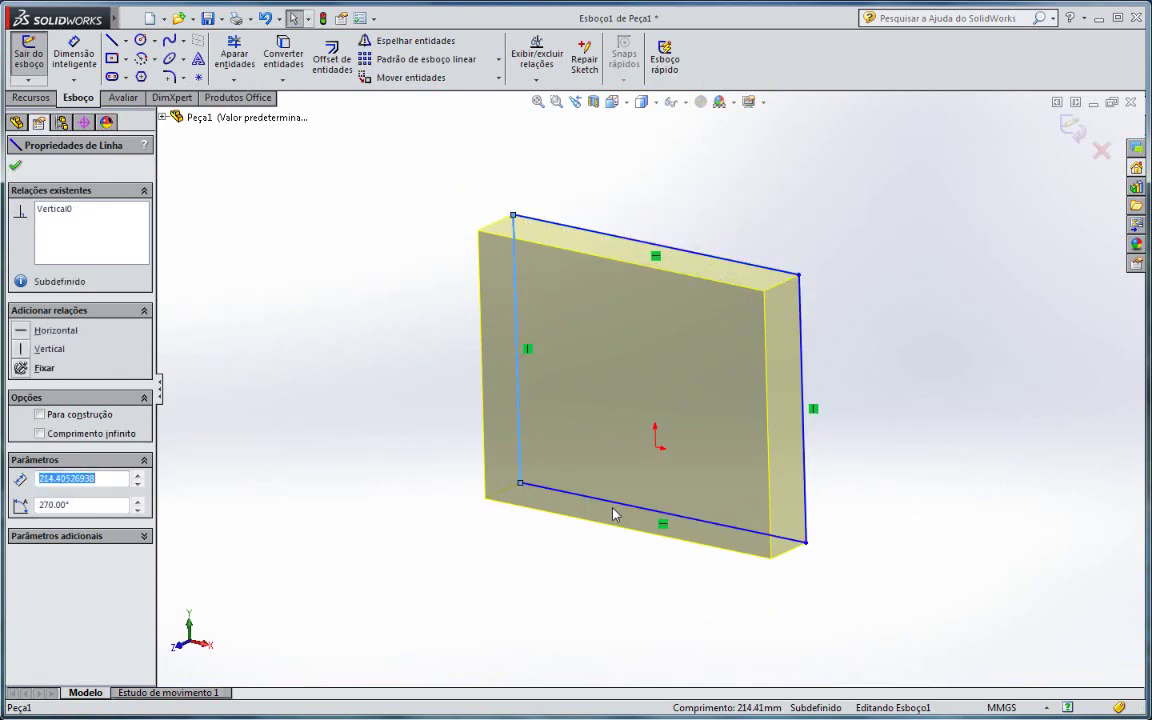
left_click(625, 238, "ctrl")
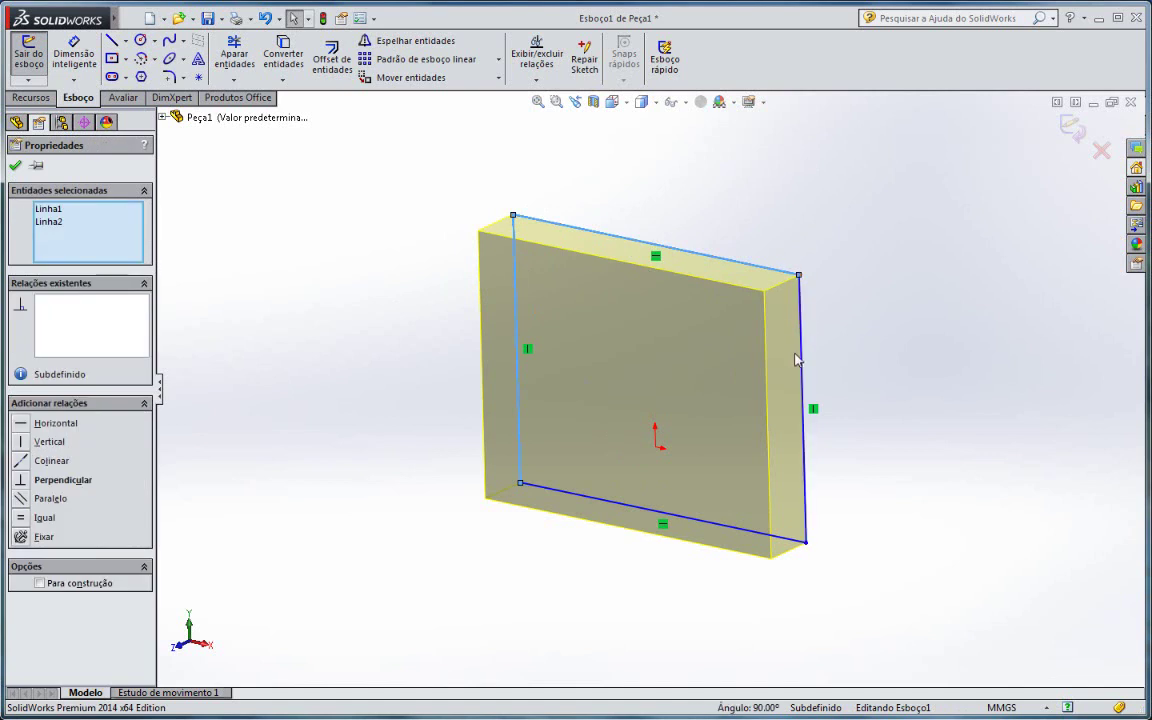
left_click(700, 521, "ctrl")
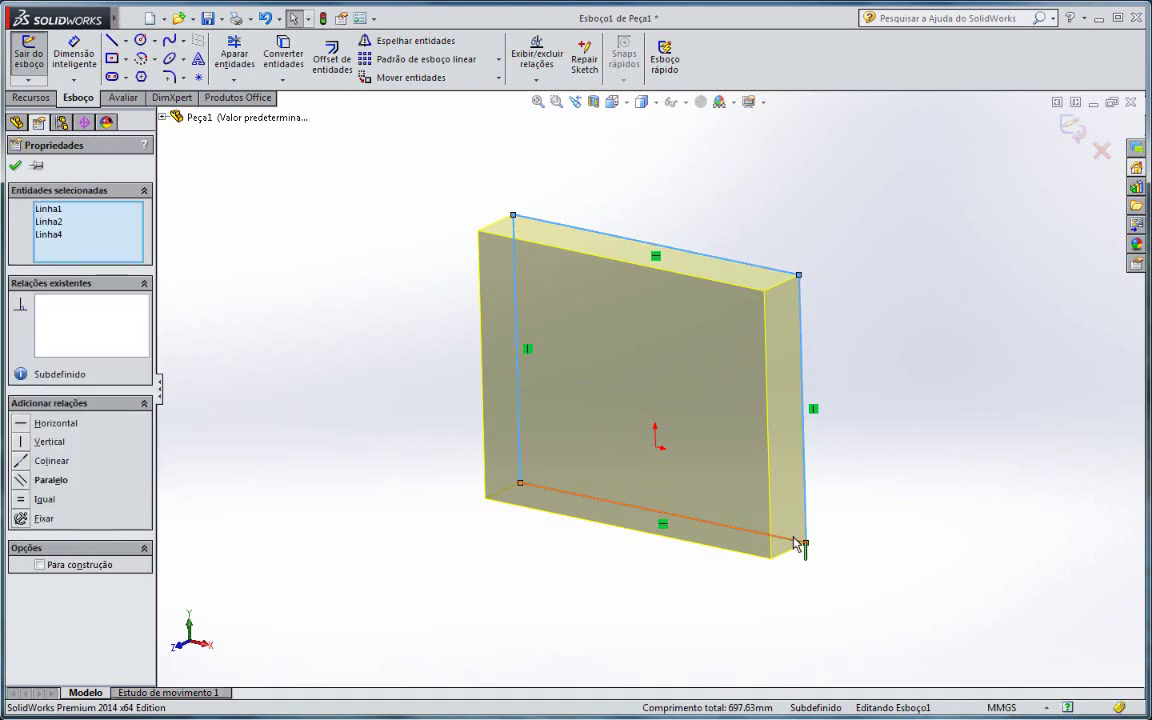
left_click(805, 440, "ctrl")
left_click_drag(688, 254, 420, 227)
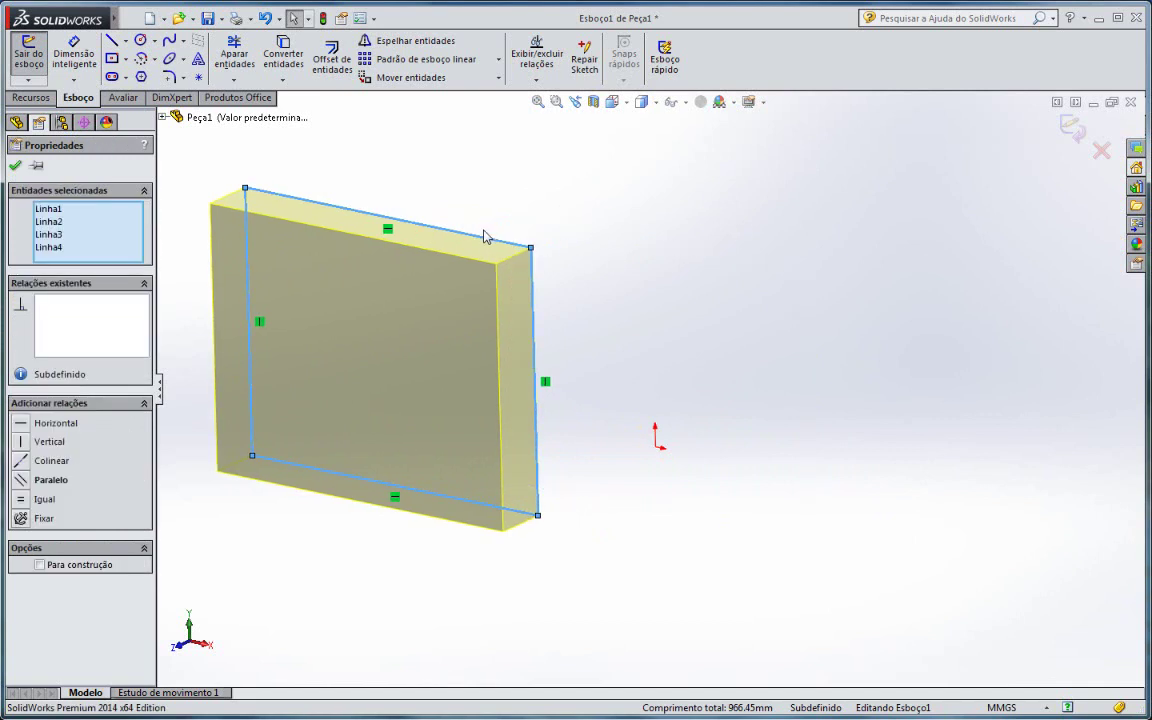
left_click_drag(484, 236, 949, 252)
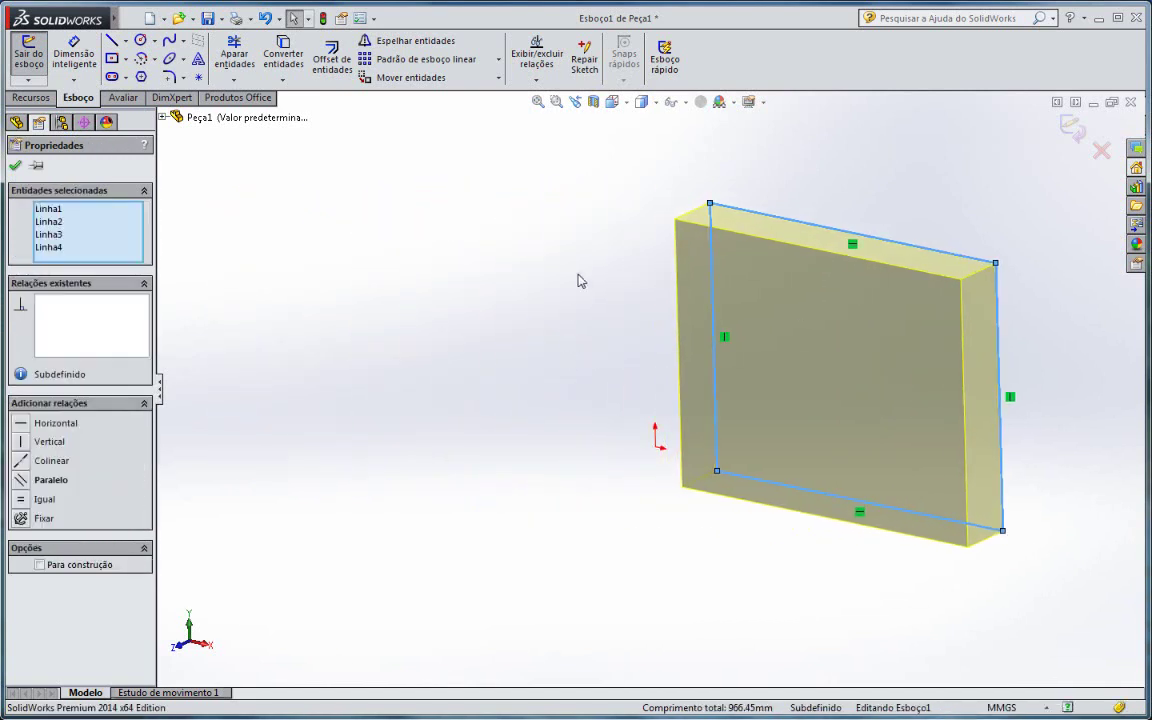
scroll(630, 300, "up", 1)
scroll(688, 318, "up", 1)
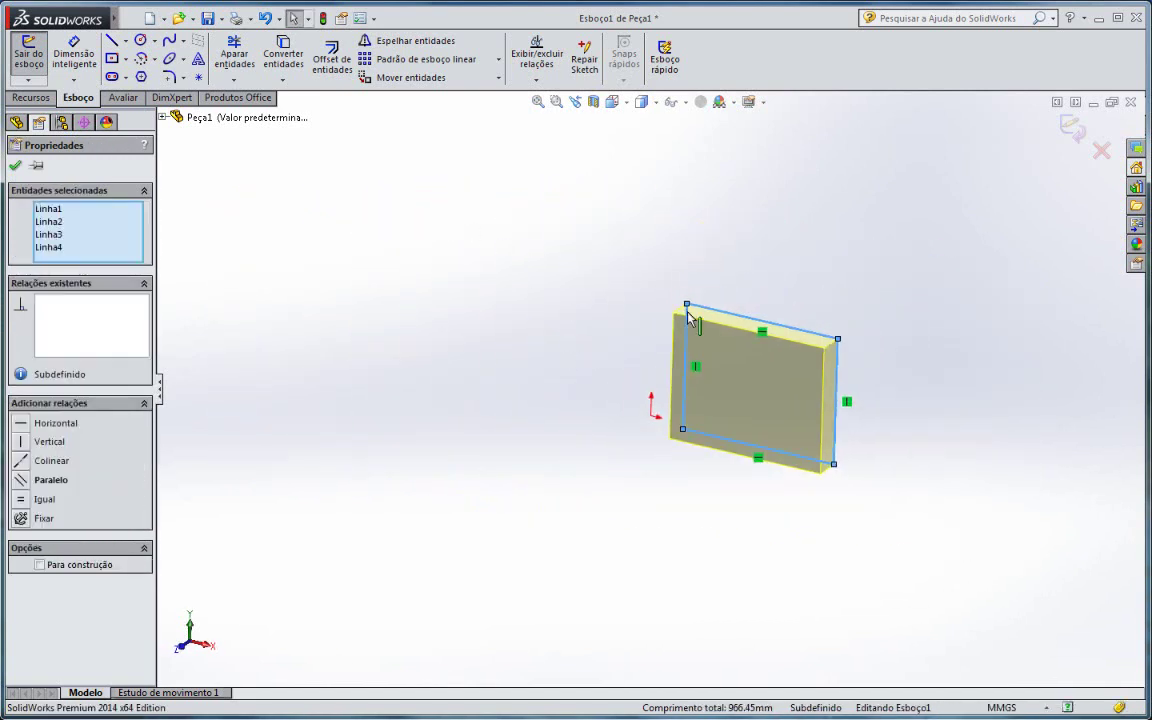
scroll(760, 322, "down", 2)
left_click(1071, 127)
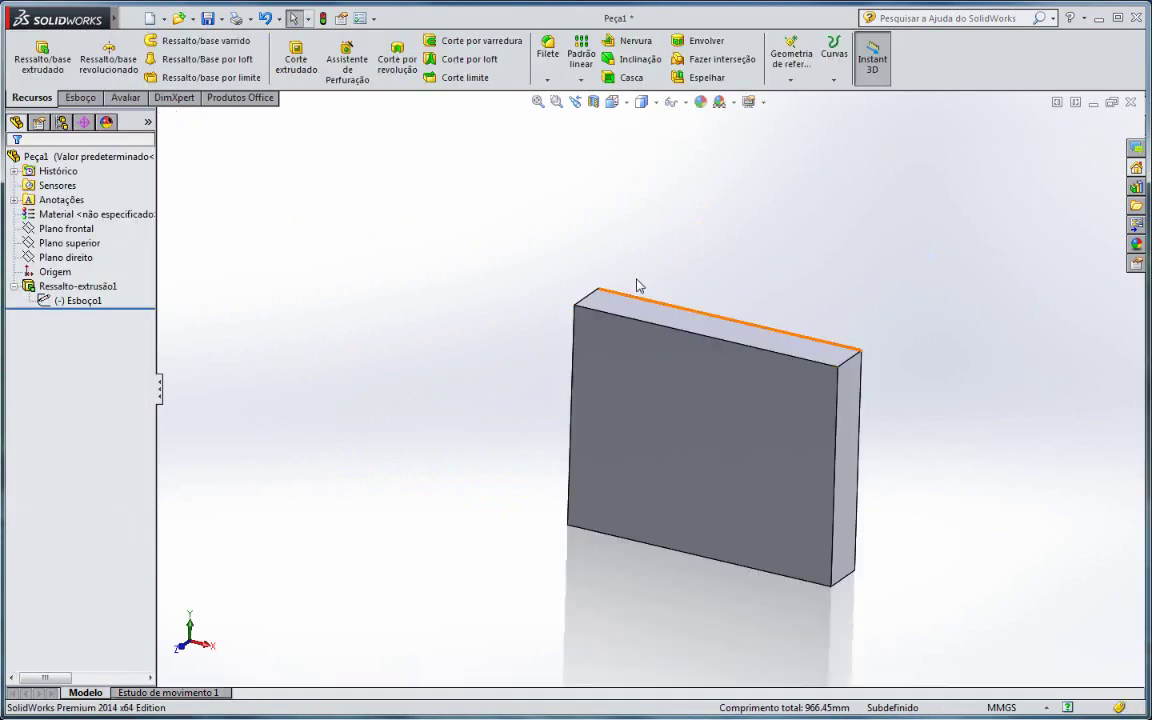
Select Esboço1 in the FeatureManager tree and open its context menu.
left_click(98, 301)
mouse_move(828, 303)
middle_mouse_down()
mouse_move(738, 295)
mouse_move(801, 333)
mouse_move(730, 333)
mouse_move(885, 333)
mouse_move(895, 373)
middle_mouse_up()
mouse_move(599, 290)
middle_mouse_down()
mouse_move(686, 278)
mouse_move(596, 266)
middle_mouse_up()
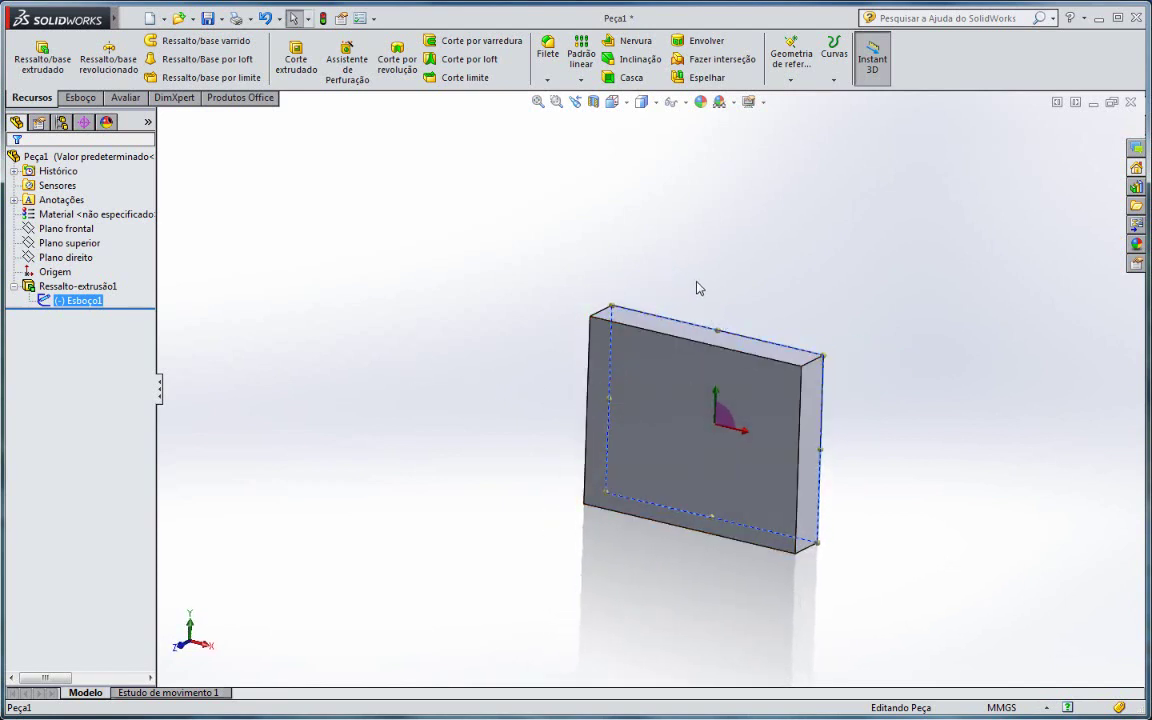
right_click(60, 305)
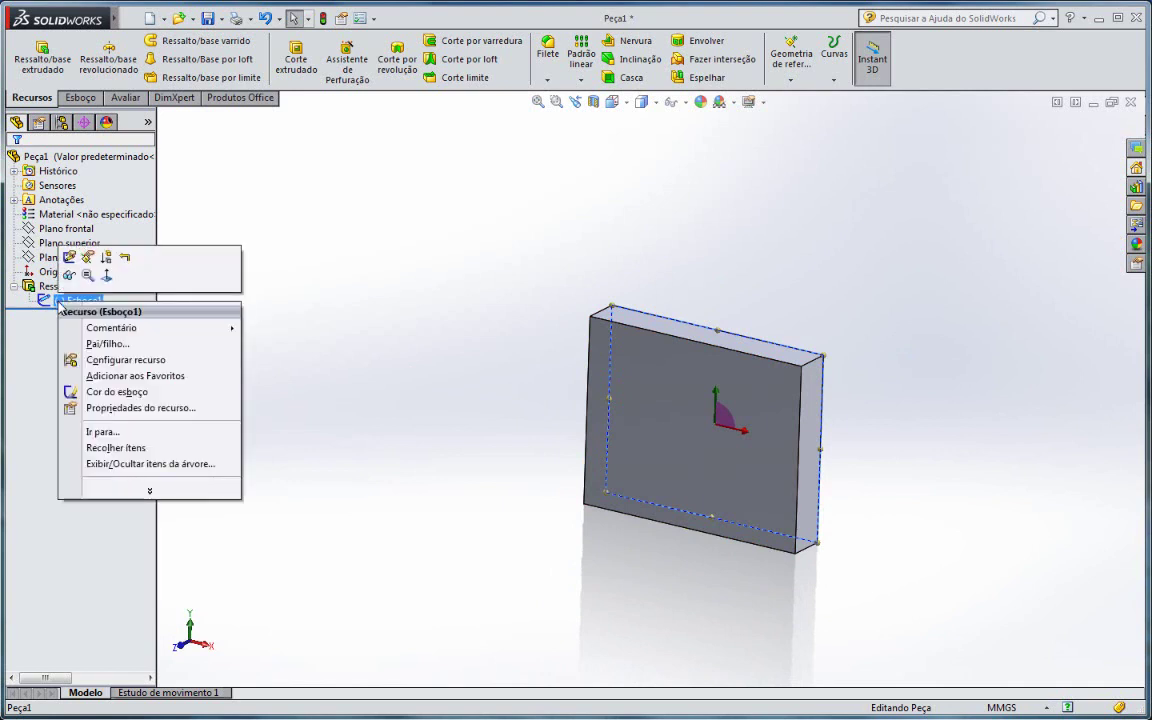
Edit Esboço1, pulling its top, left and right edges outward, and rebuild the block.
left_click(69, 257)
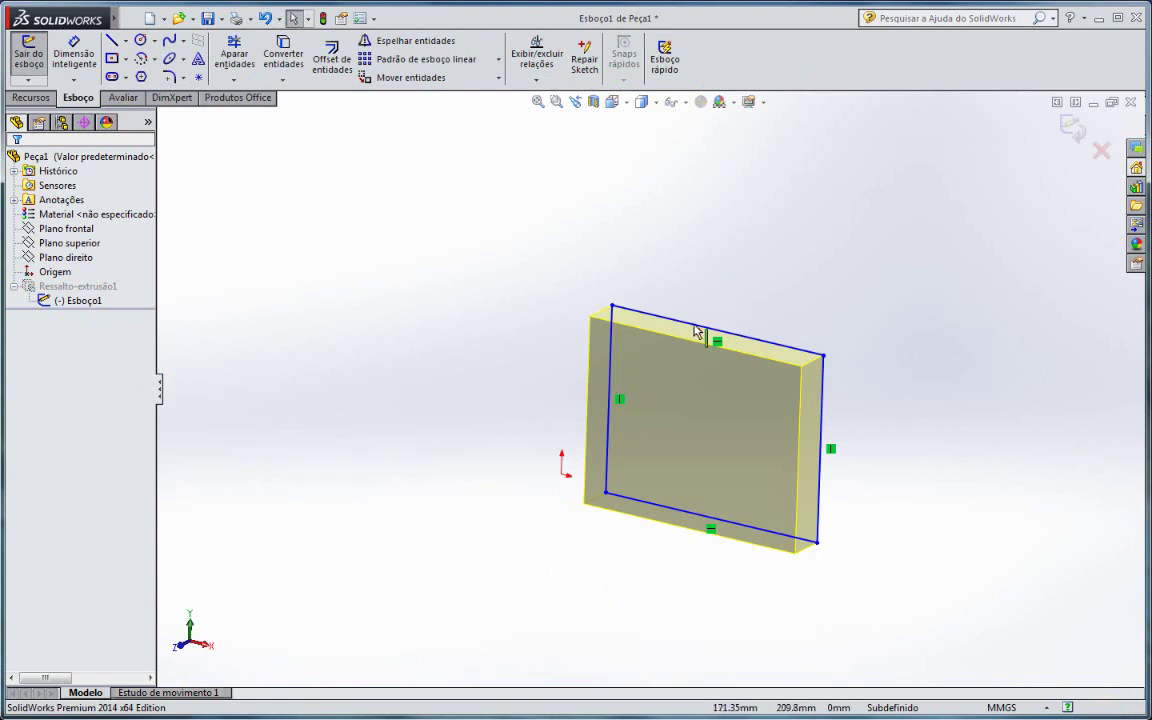
left_click_drag(689, 325, 690, 258)
mouse_move(612, 303)
left_mouse_down()
mouse_move(540, 342)
mouse_move(505, 345)
left_mouse_up()
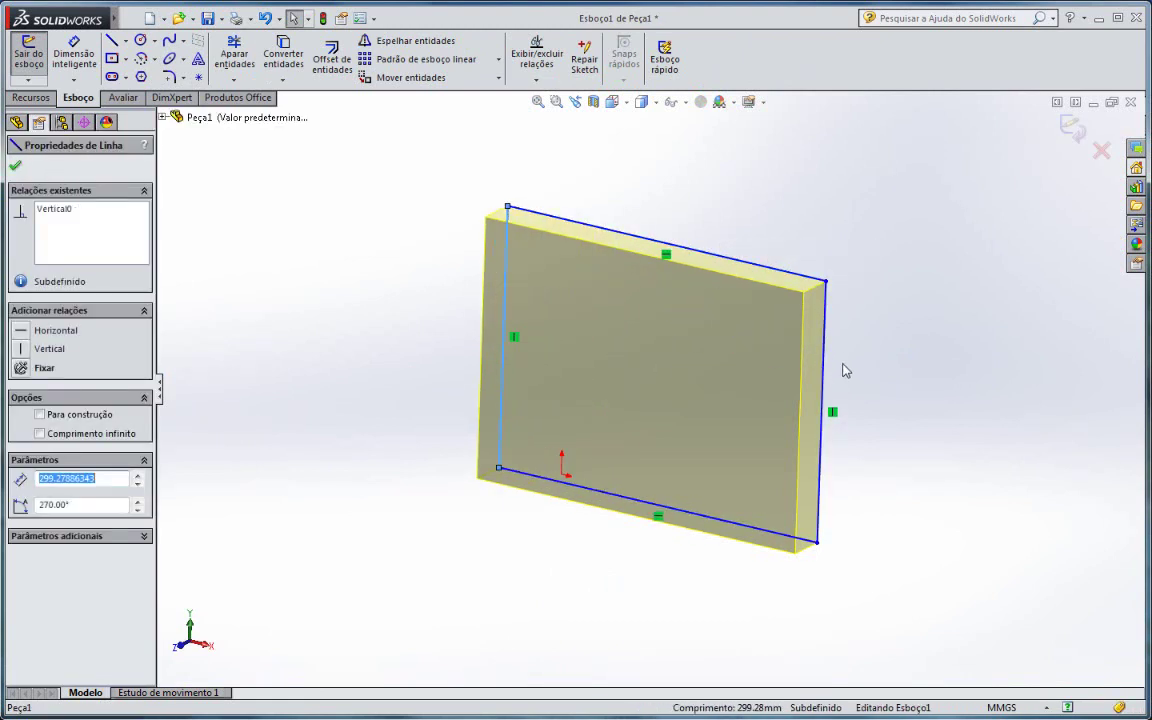
left_click_drag(823, 352, 883, 352)
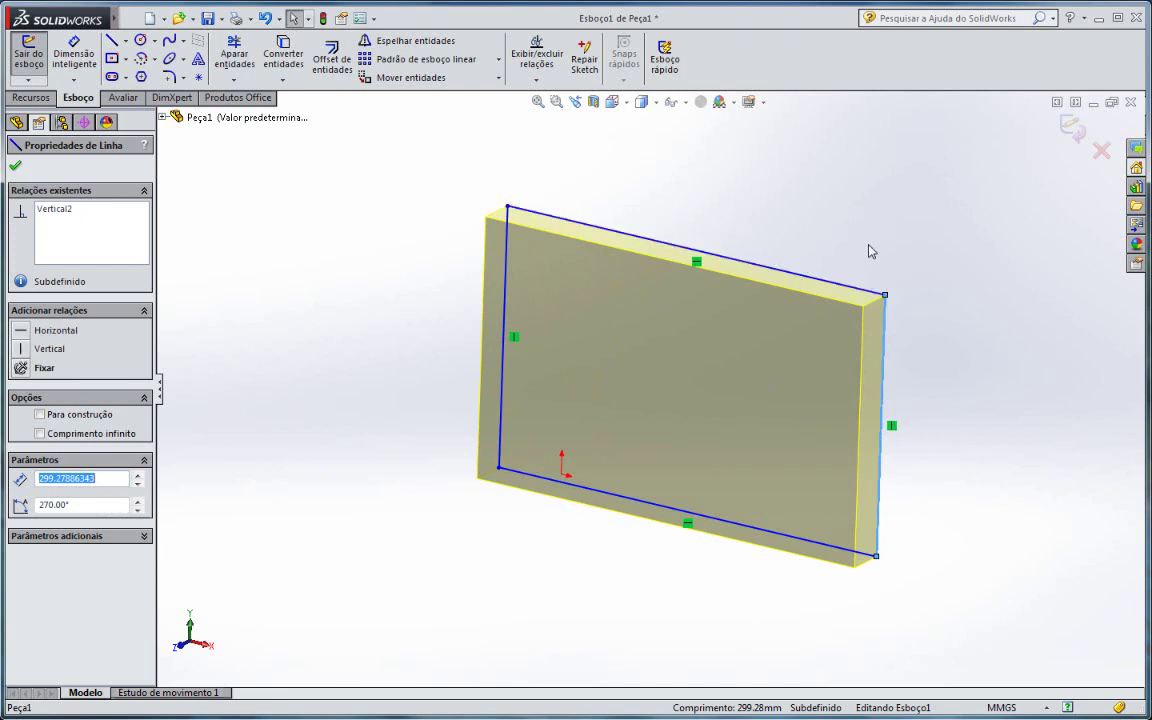
left_click_drag(896, 320, 962, 320)
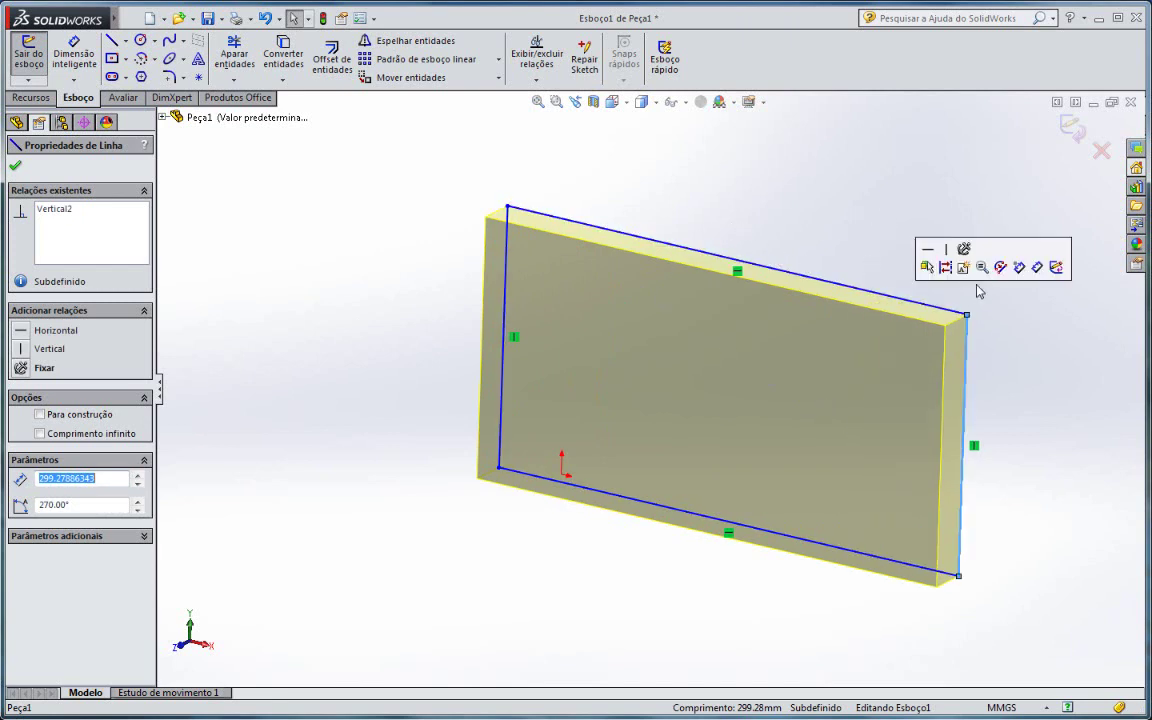
key("ctrl+b")
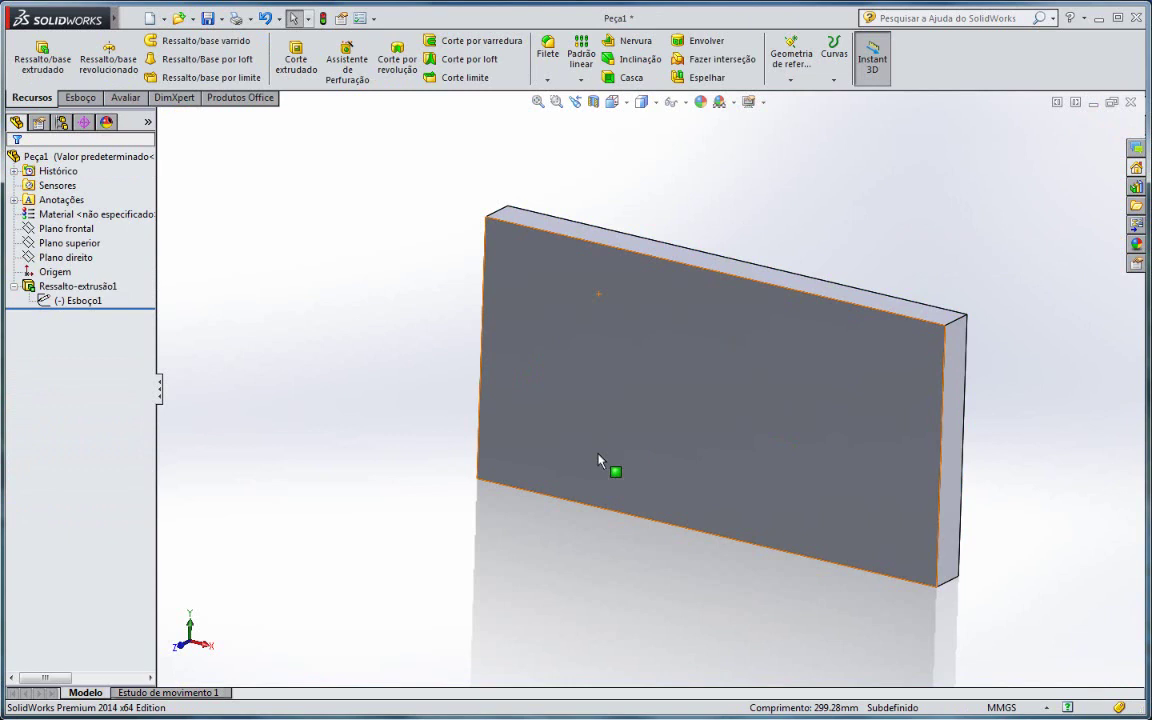
Select Ressalto-extrusão1, orbit the plate to a new angle, and open the feature's context menu.
left_click(52, 300)
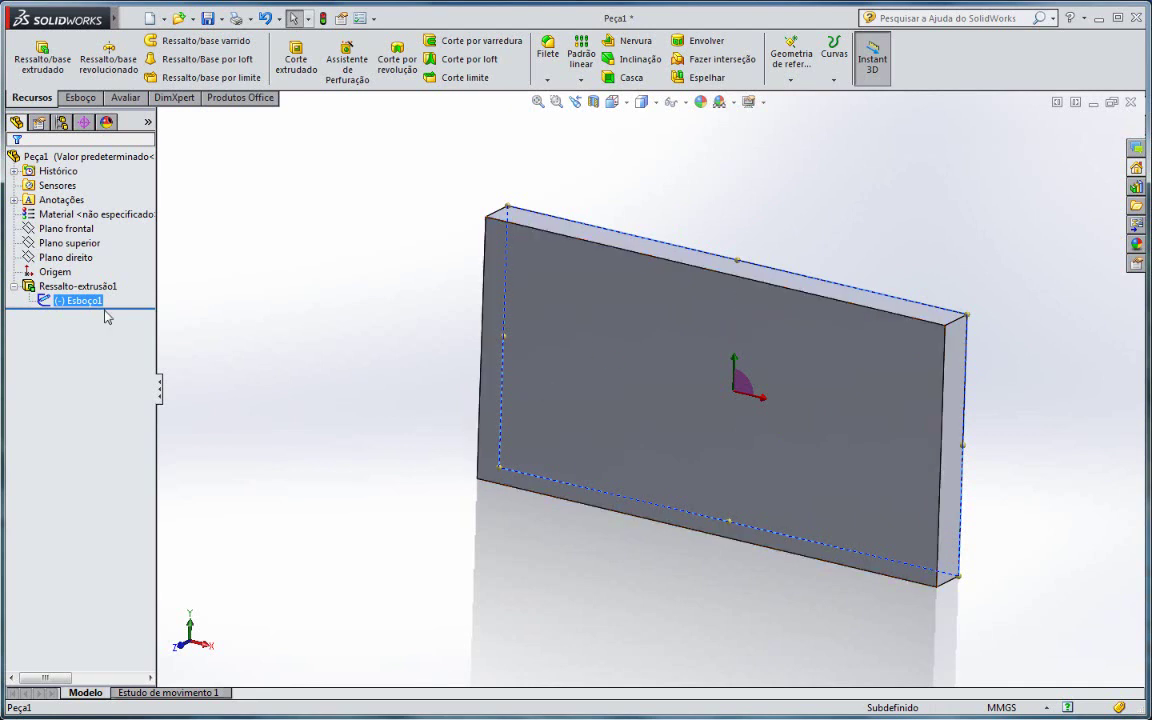
left_click(338, 260)
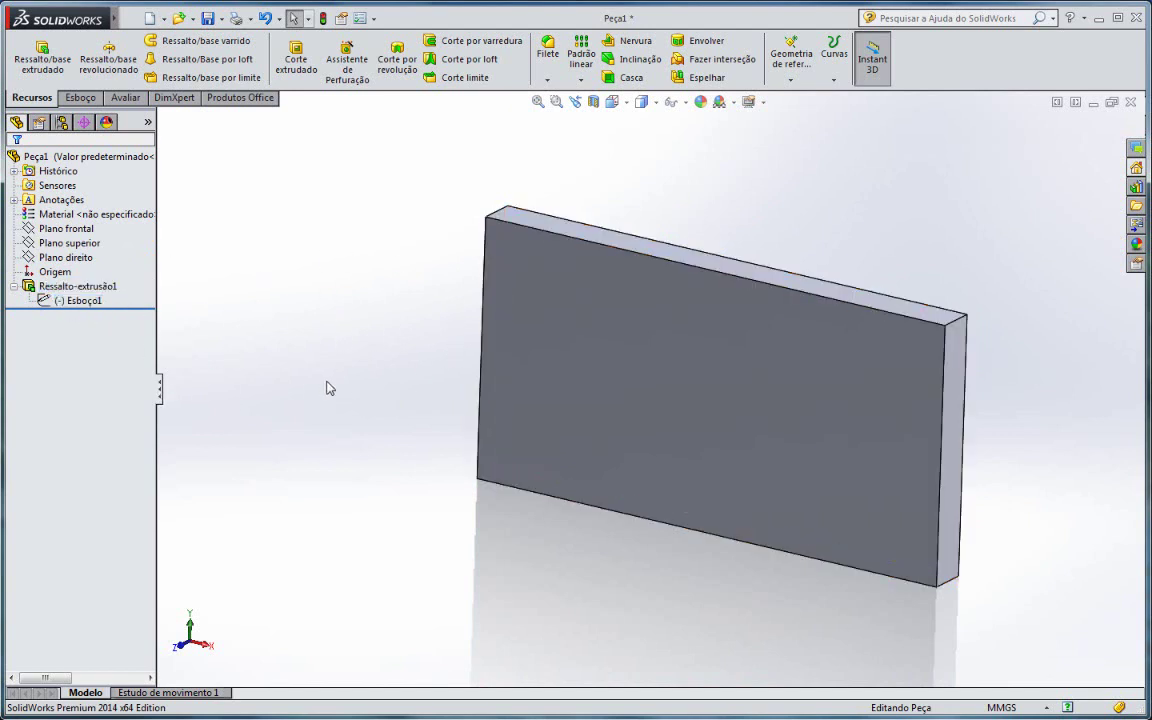
left_click(77, 286)
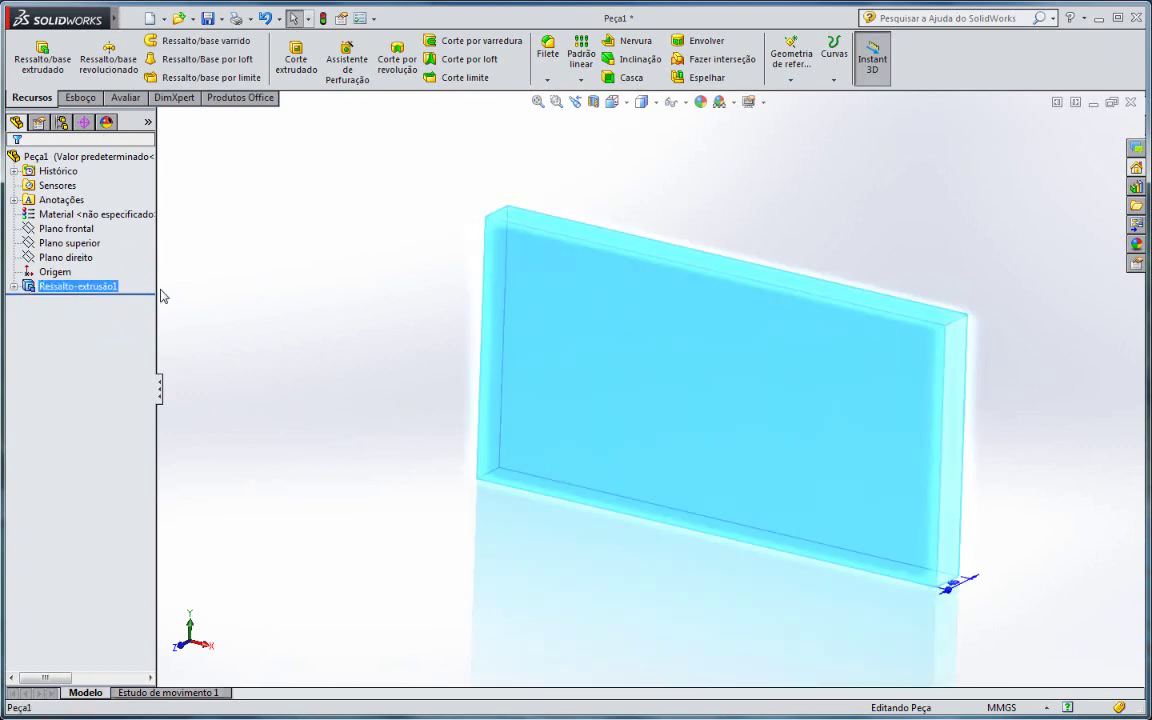
mouse_move(690, 270)
middle_mouse_down()
mouse_move(913, 244)
mouse_move(874, 262)
mouse_move(793, 270)
middle_mouse_up()
middle_click_drag(422, 251, 398, 257)
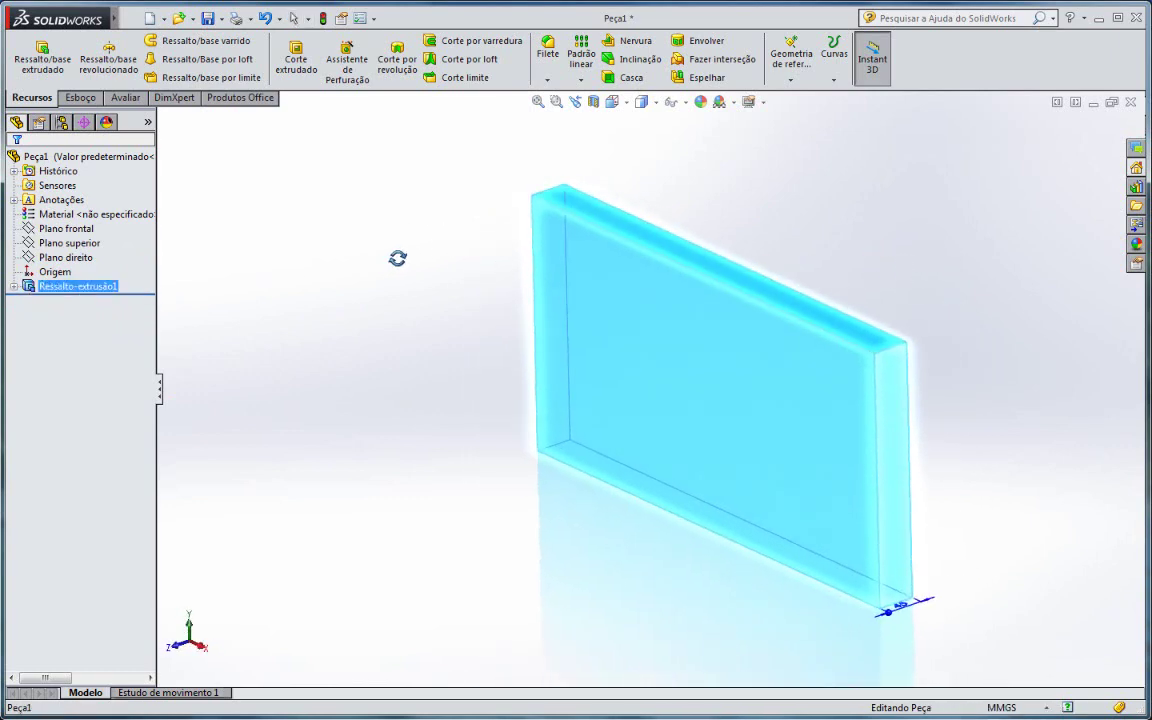
right_click(31, 287)
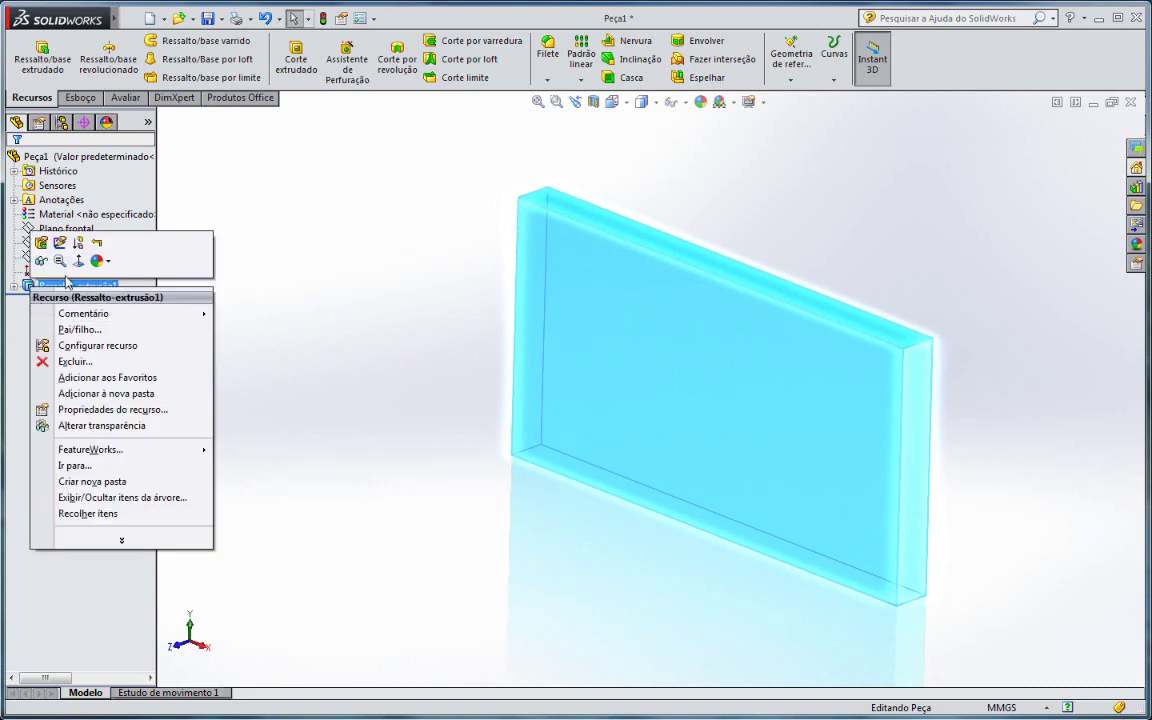
Edit Ressalto-extrusão1 to deepen the extrusion from 45 mm to 197 mm.
left_click(41, 242)
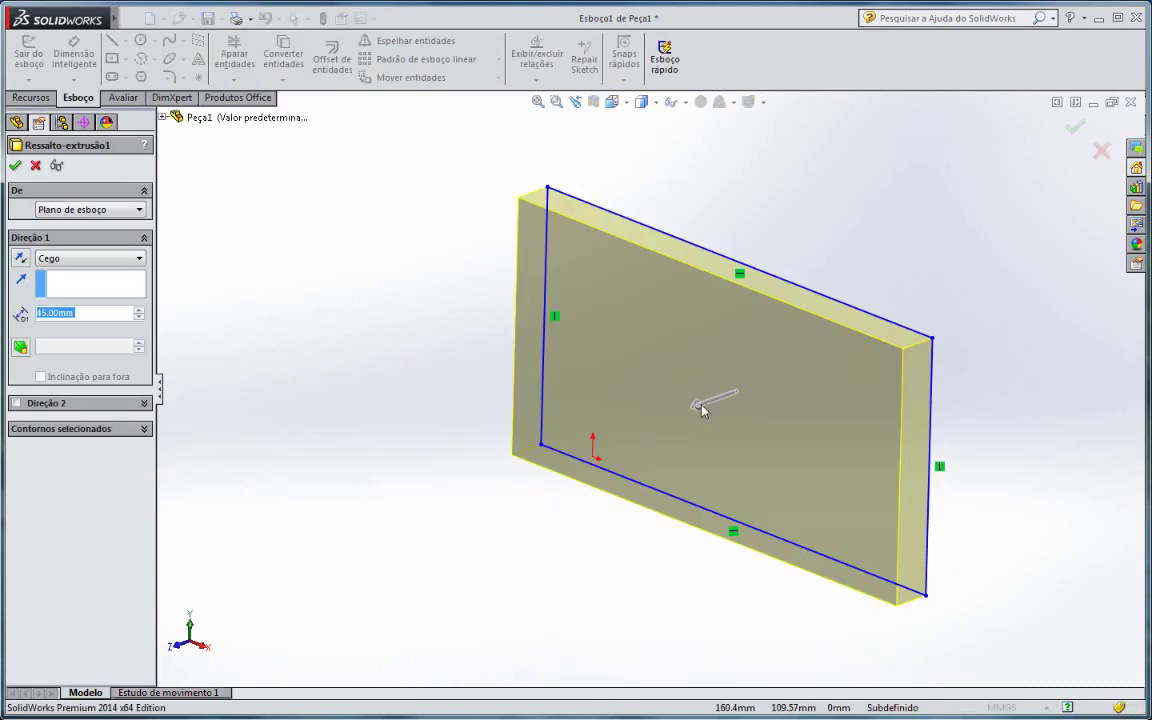
mouse_move(700, 405)
left_mouse_down()
mouse_move(708, 418)
mouse_move(596, 440)
left_mouse_up()
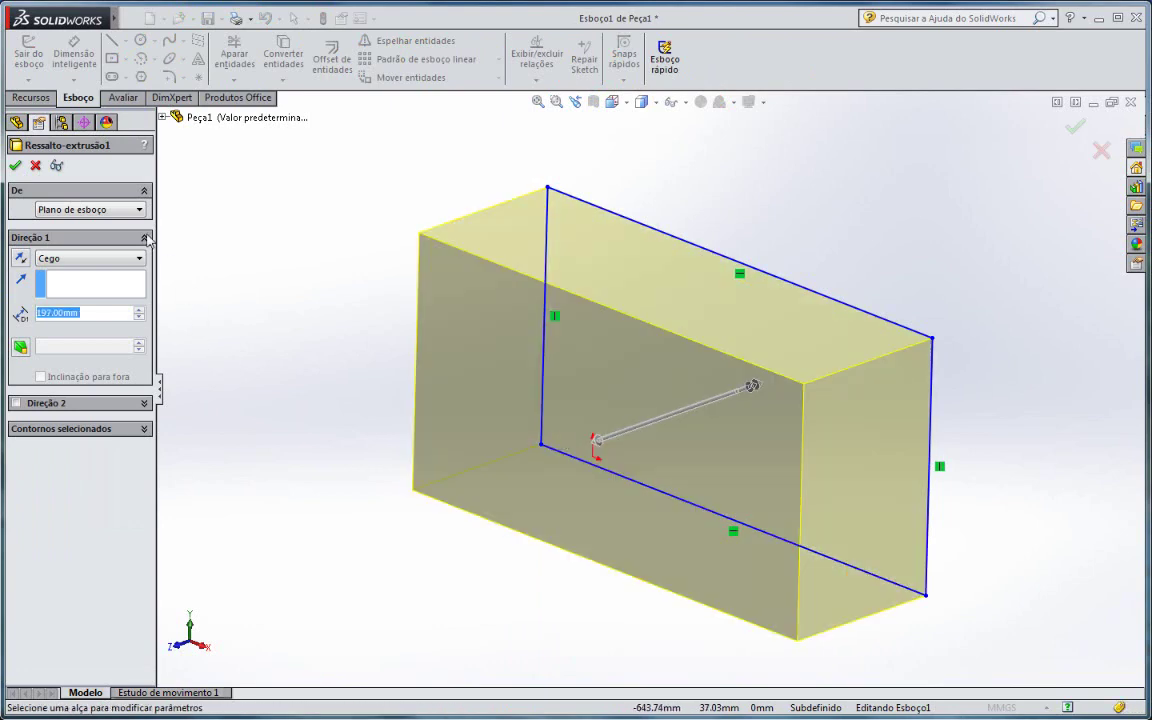
left_click(13, 167)
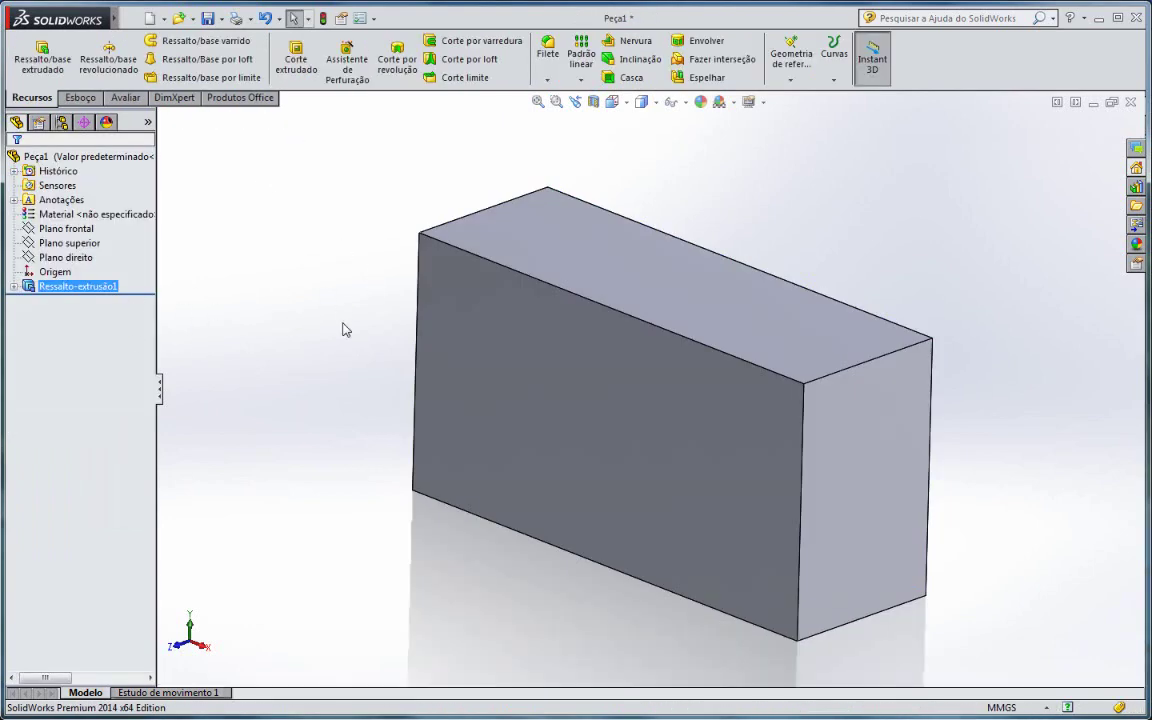
scroll(680, 206, "up", 2)
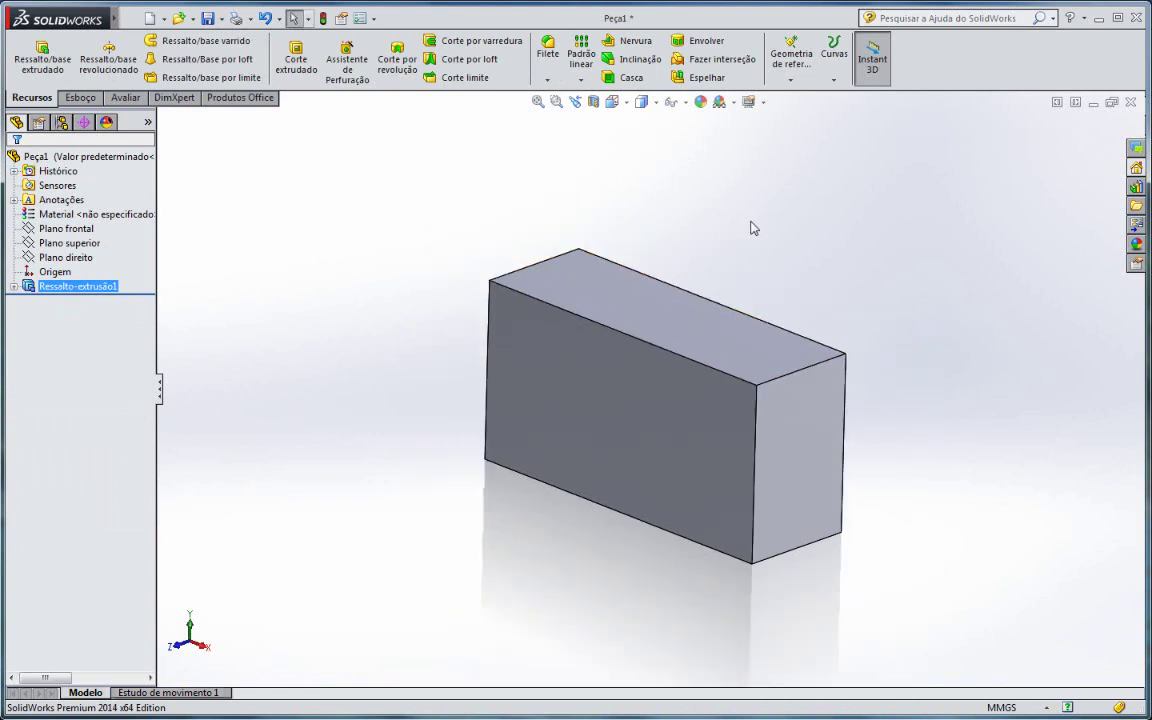
middle_click_drag(680, 206, 738, 250)
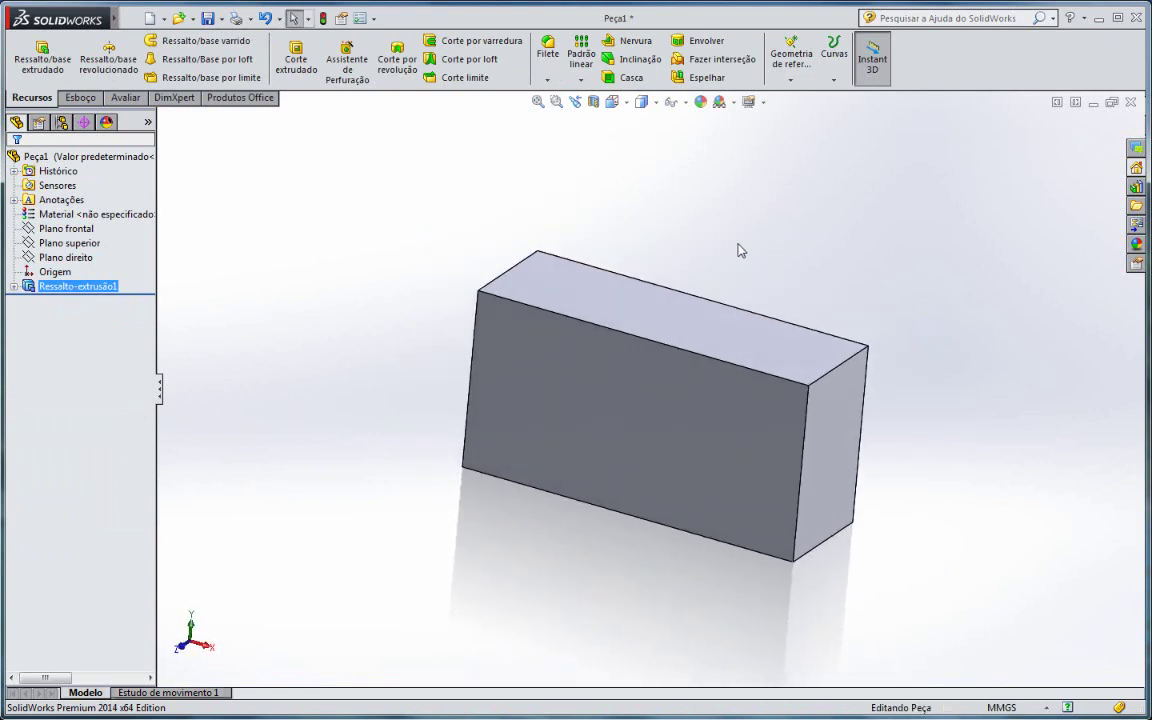
Fillet the front face's edges and the right top edge with a 10 mm radius.
left_click(548, 47)
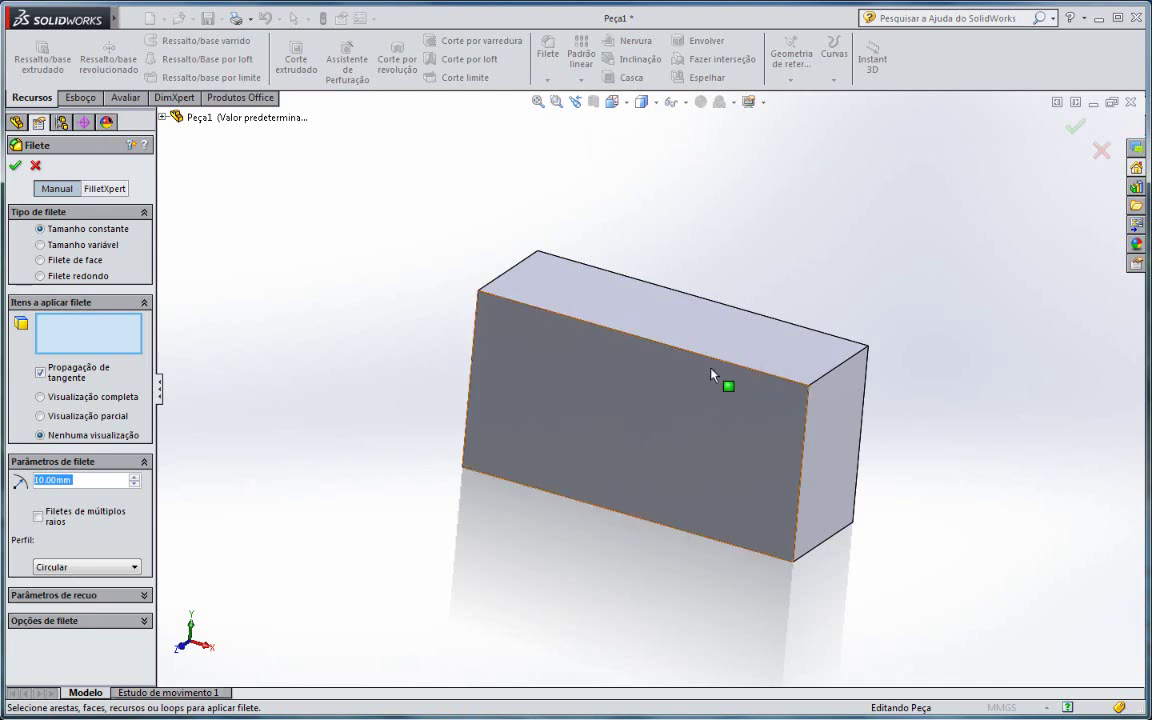
left_click(620, 368)
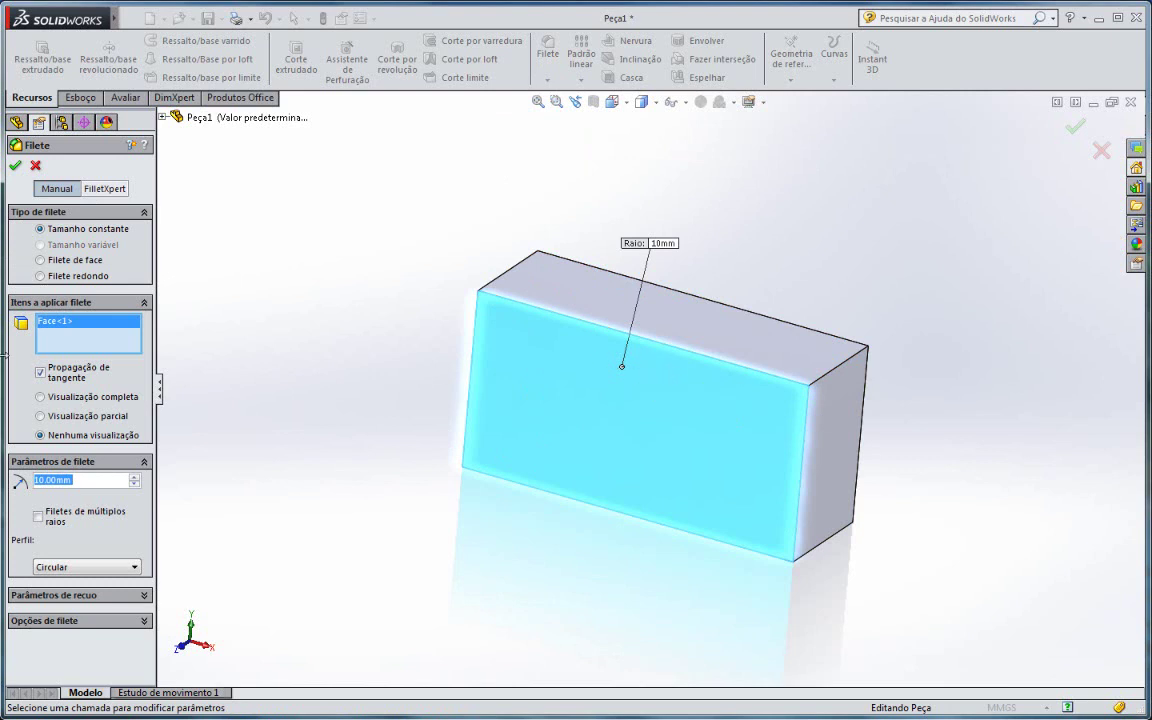
left_click(834, 367)
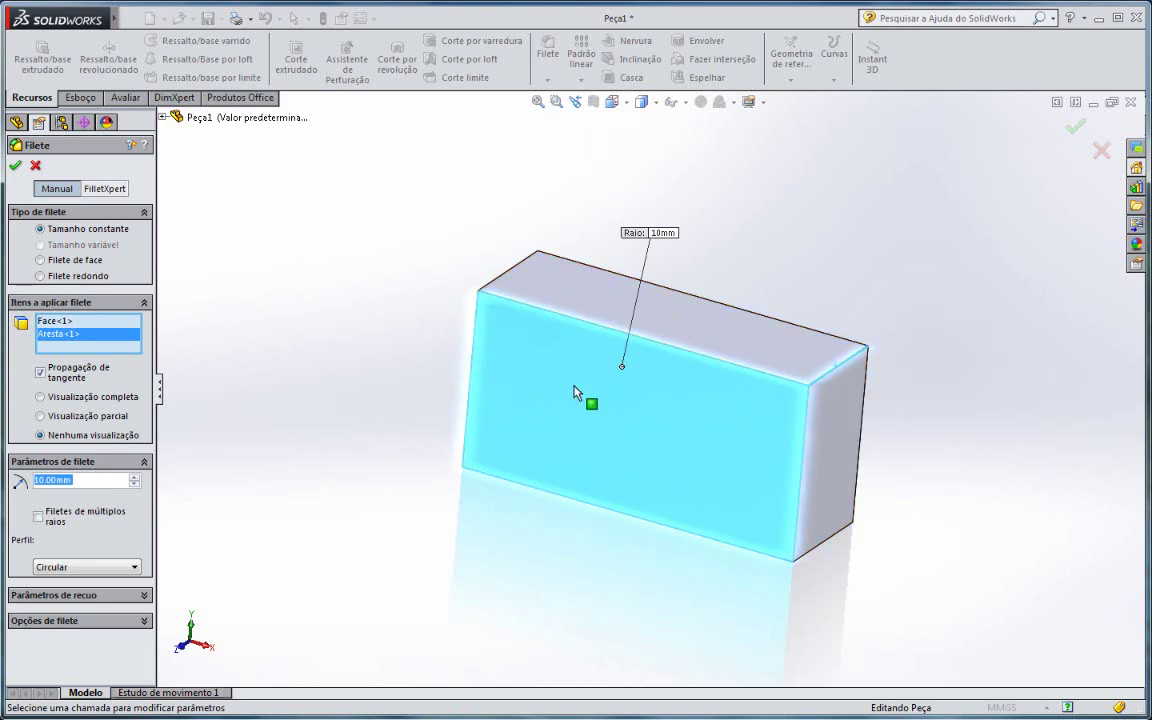
mouse_move(575, 393)
middle_mouse_down()
mouse_move(681, 378)
mouse_move(711, 386)
middle_mouse_up()
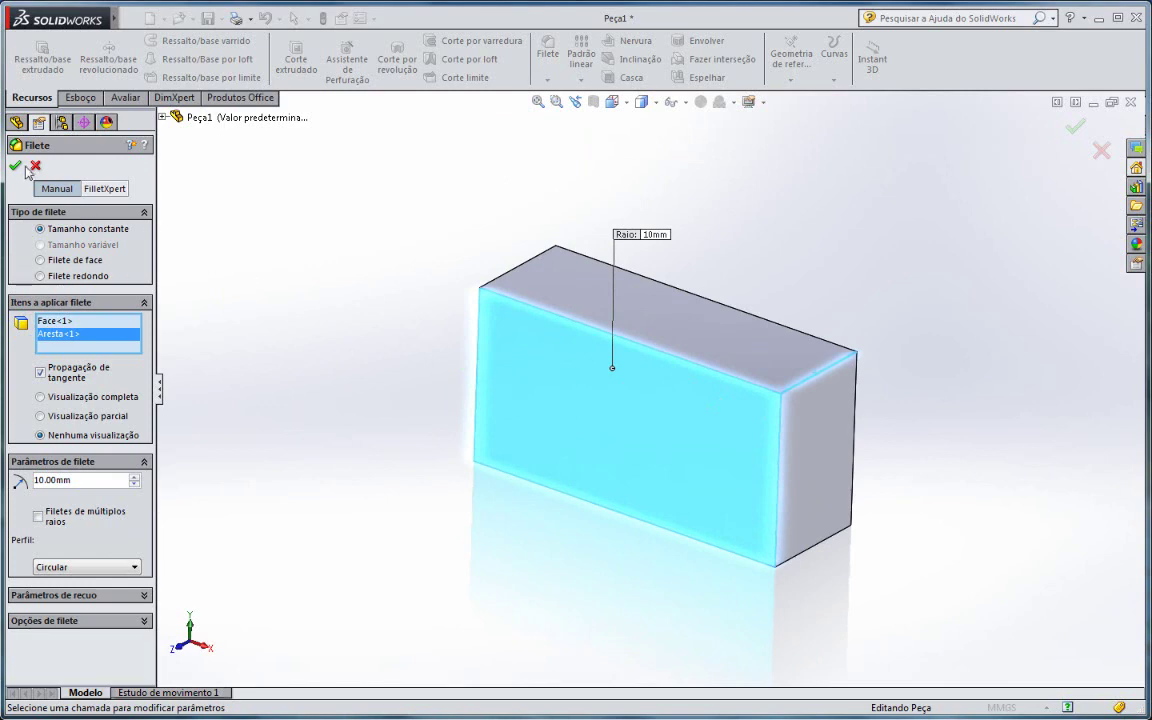
left_click(15, 166)
Orbit and zoom around the block to inspect the filleted corner.
scroll(726, 356, "down", 5)
mouse_move(726, 356)
middle_mouse_down()
mouse_move(833, 380)
mouse_move(800, 344)
middle_mouse_up()
scroll(800, 386, "down", 3)
scroll(751, 377, "down", 2)
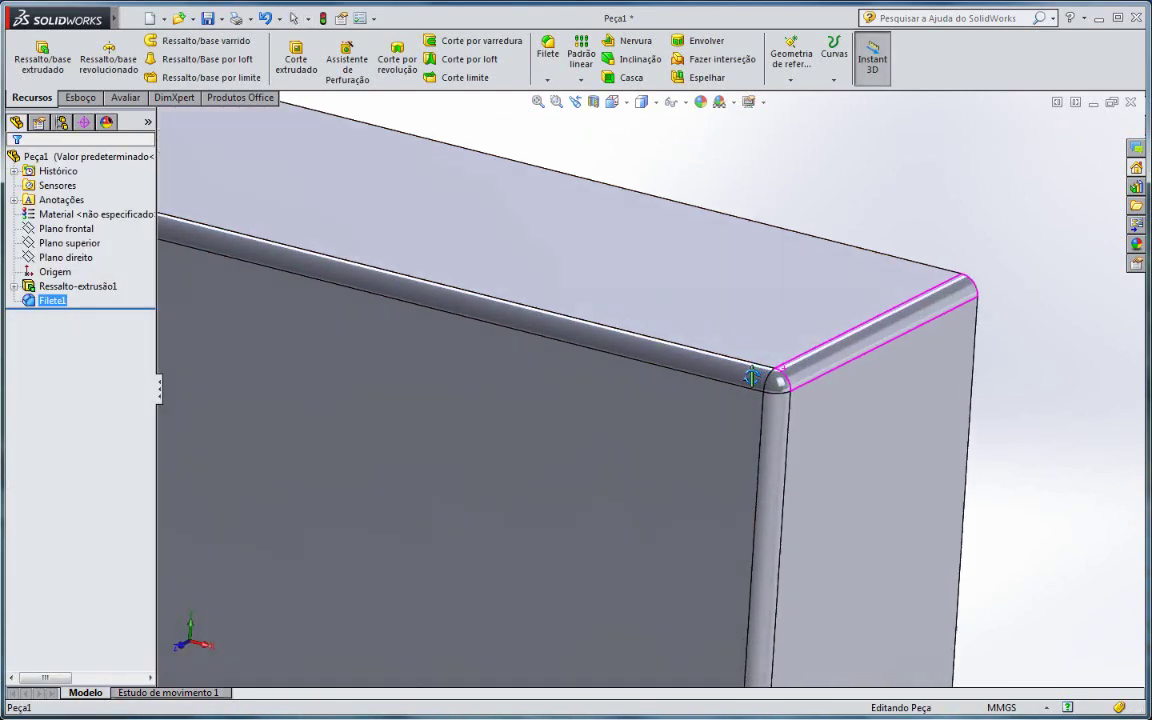
scroll(751, 377, "up", 2)
middle_click_drag(715, 391, 712, 419)
scroll(712, 419, "up", 3)
mouse_move(887, 342)
middle_mouse_down()
mouse_move(817, 330)
mouse_move(761, 141)
middle_mouse_up()
left_click(733, 102)
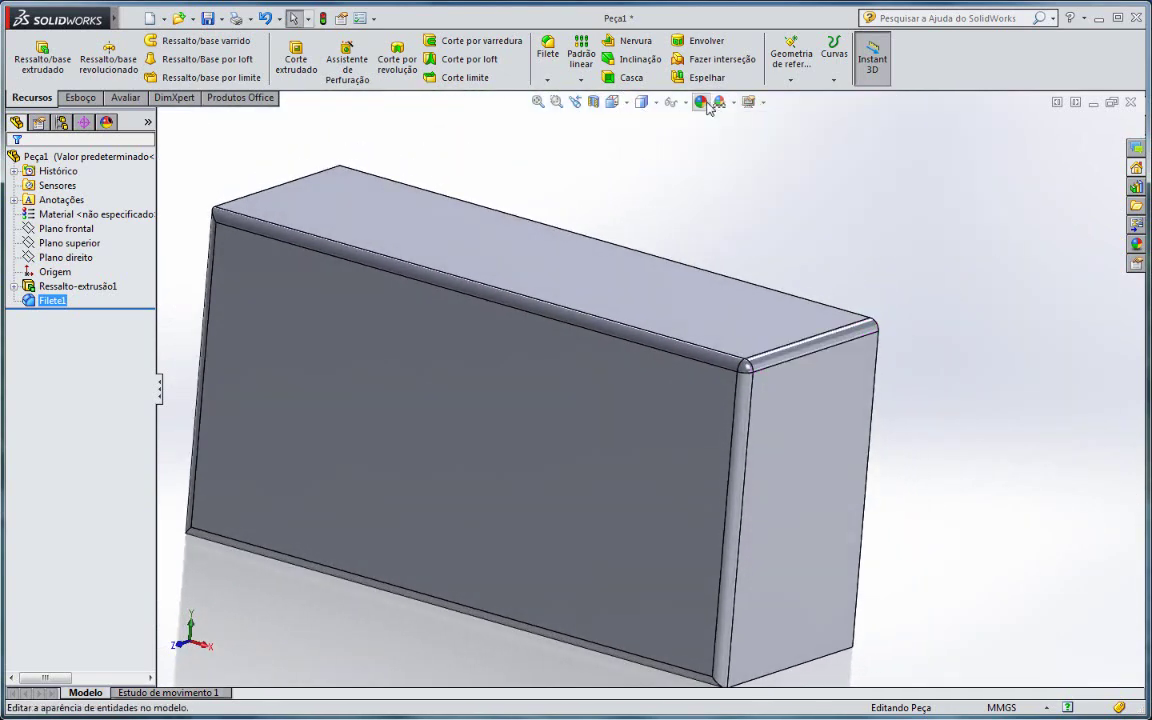
Turn the block to show its right end and select that end face.
left_click(627, 102)
mouse_move(700, 165)
middle_mouse_down()
mouse_move(918, 288)
mouse_move(838, 257)
middle_mouse_up()
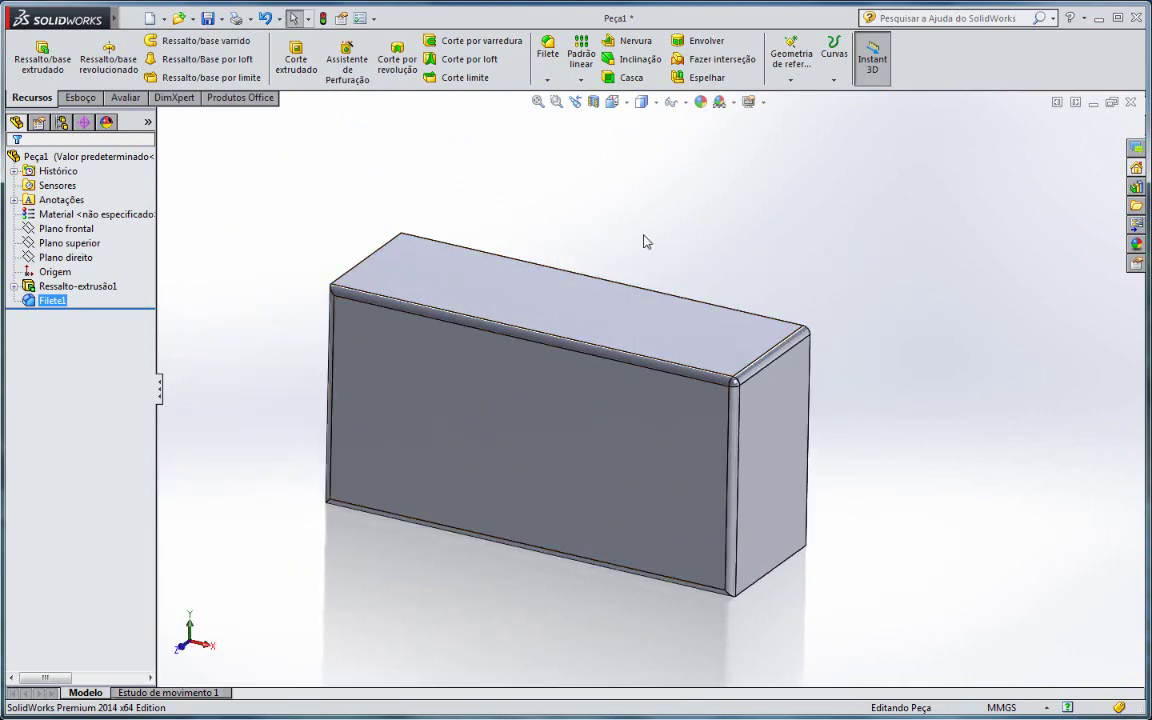
scroll(760, 252, "down", 3)
scroll(545, 399, "up", 3)
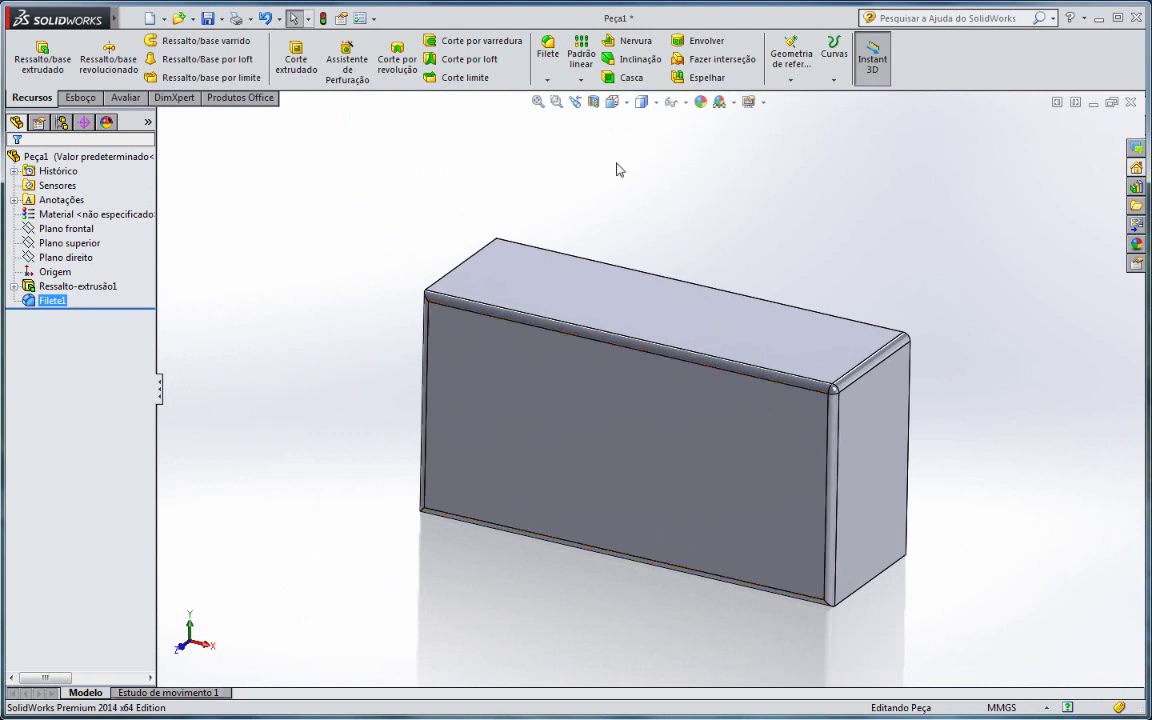
middle_click_drag(851, 172, 815, 155)
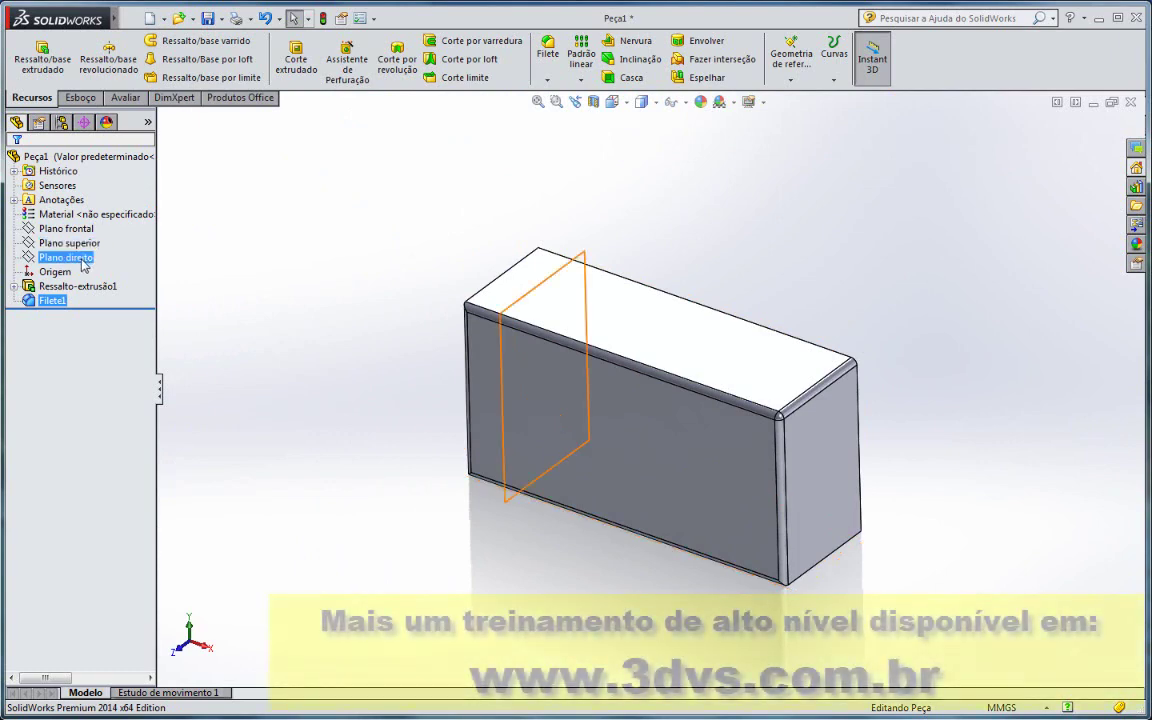
mouse_move(661, 187)
middle_mouse_down()
mouse_move(656, 159)
mouse_move(917, 563)
middle_mouse_up()
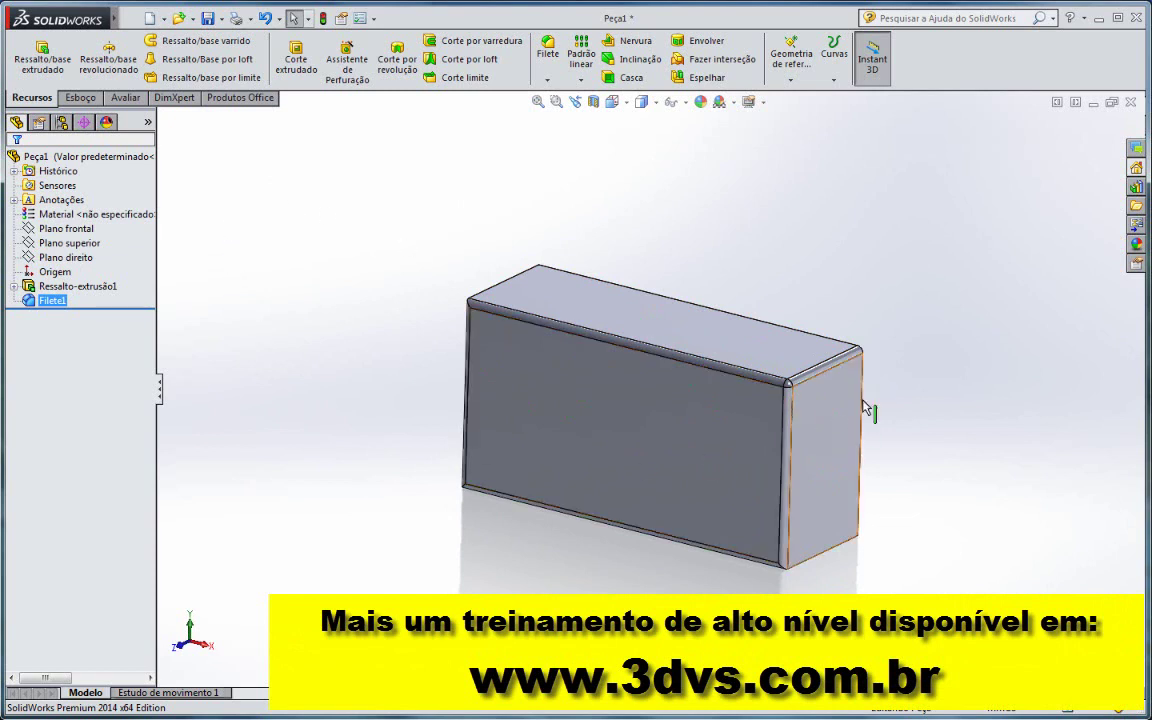
left_click(819, 428)
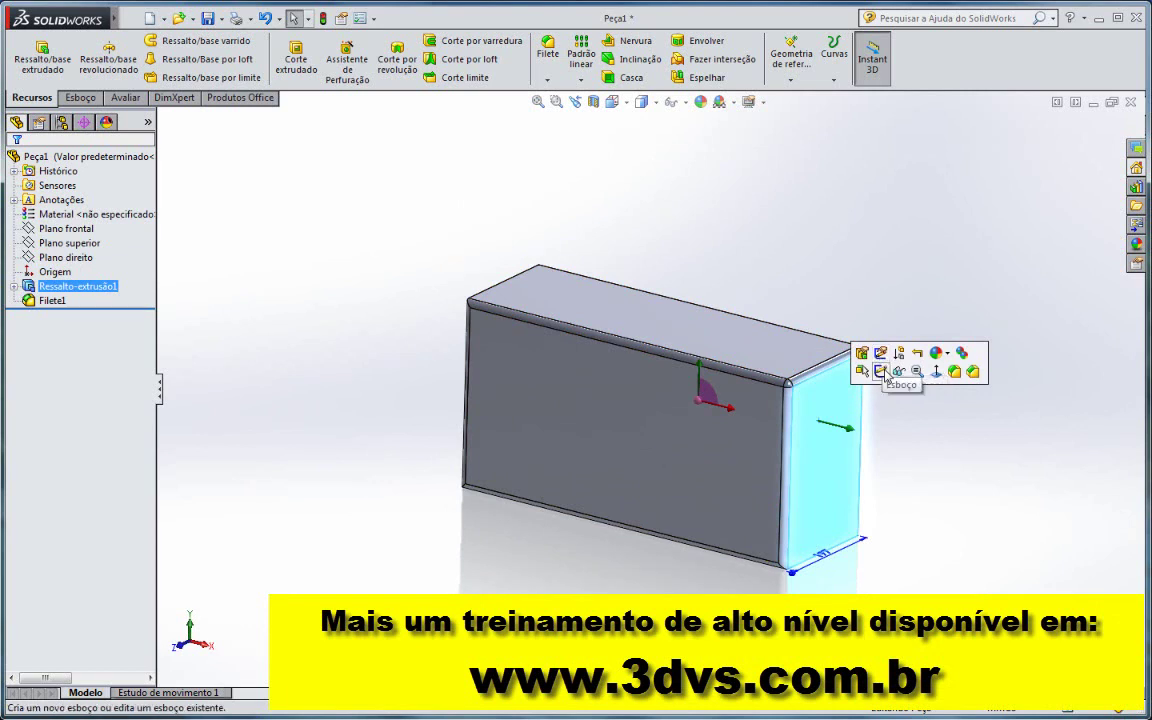
Start sketch Esboço2 on the block's right end face and draw a circle of radius about 64.21.
left_click(882, 371)
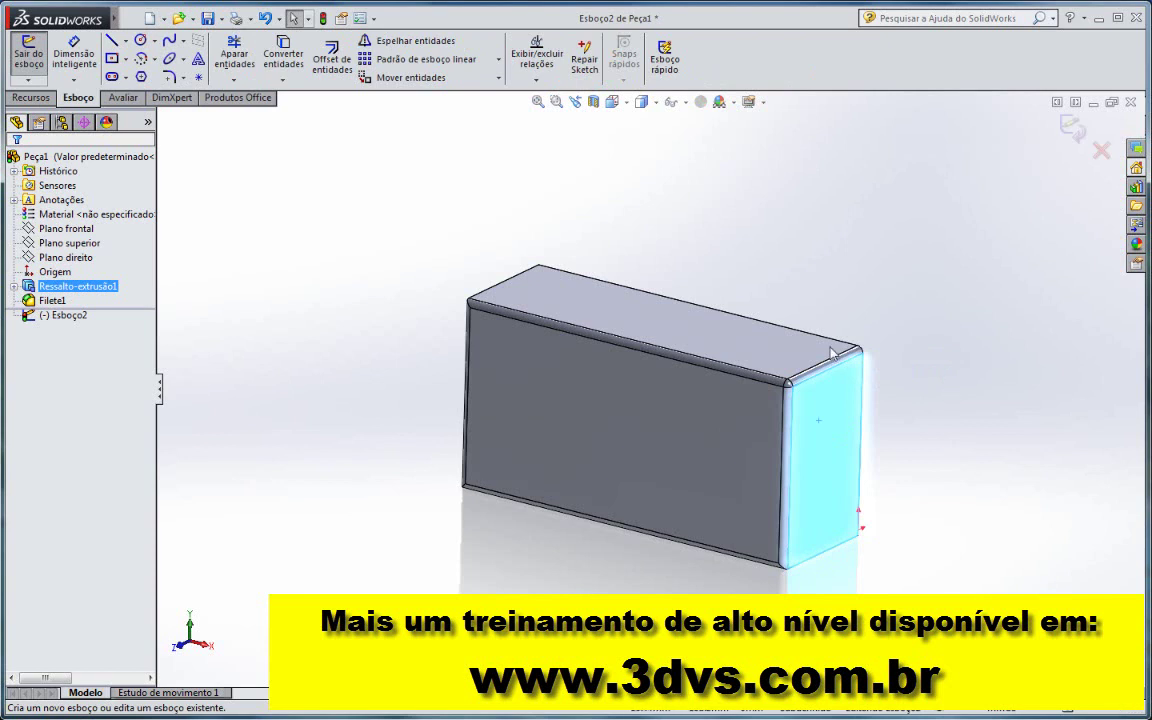
left_click(140, 42)
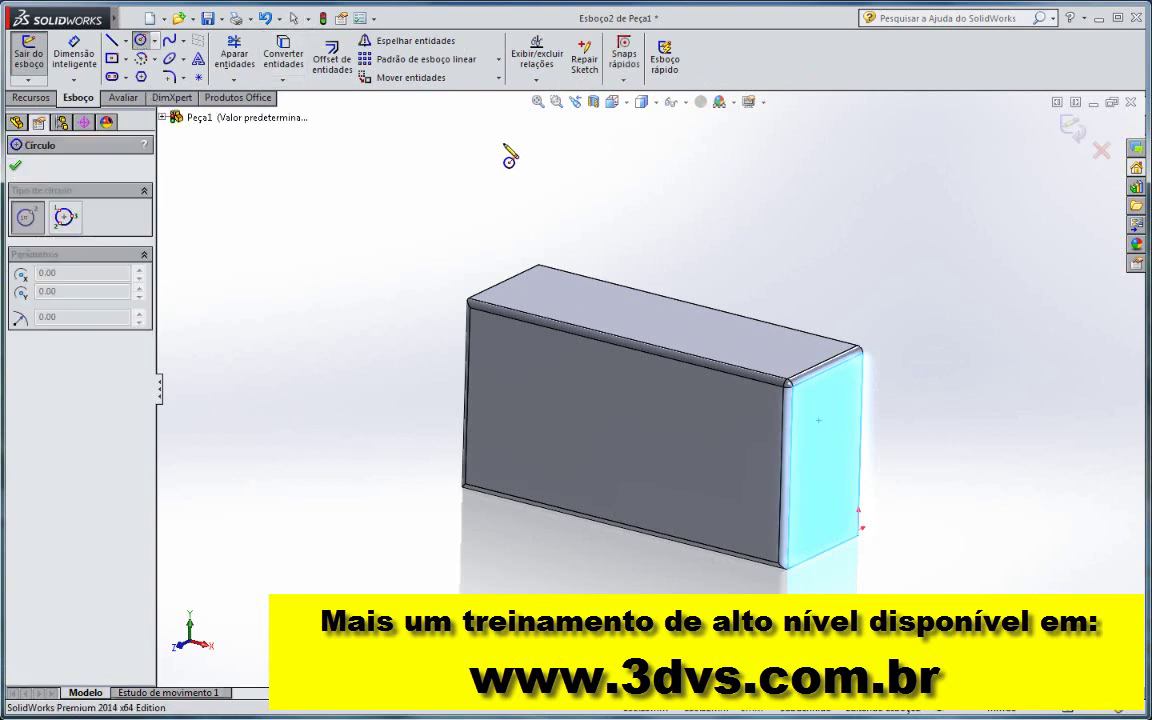
left_click(821, 440)
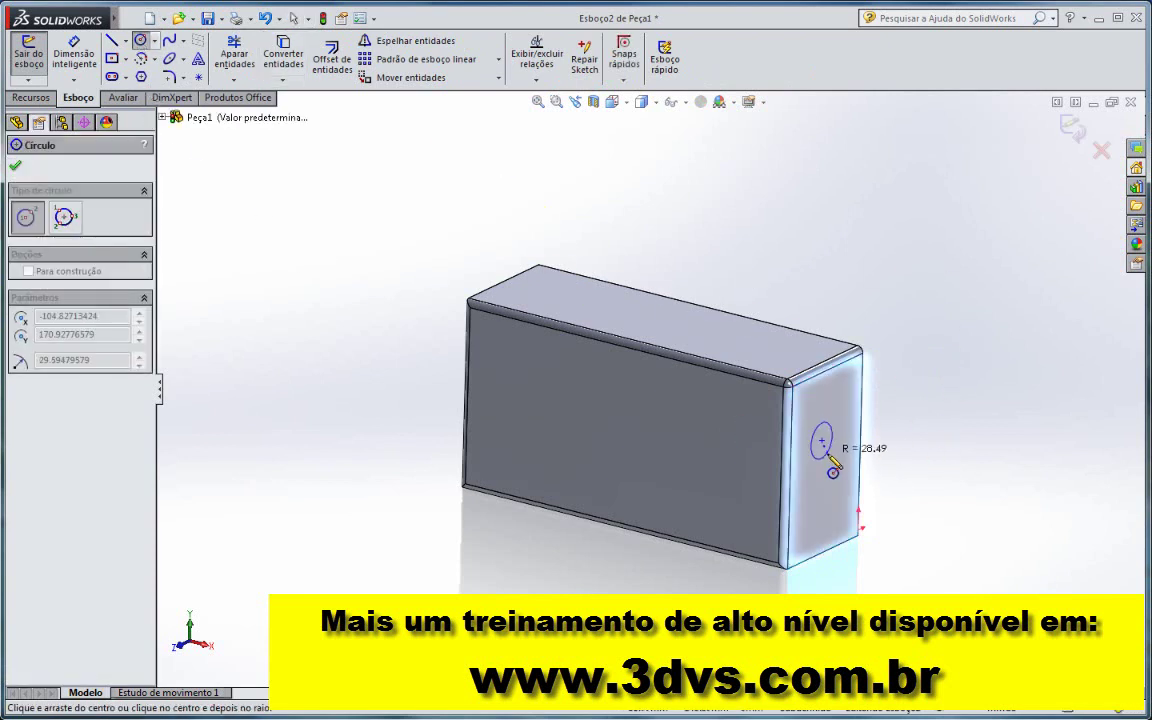
left_click(842, 468)
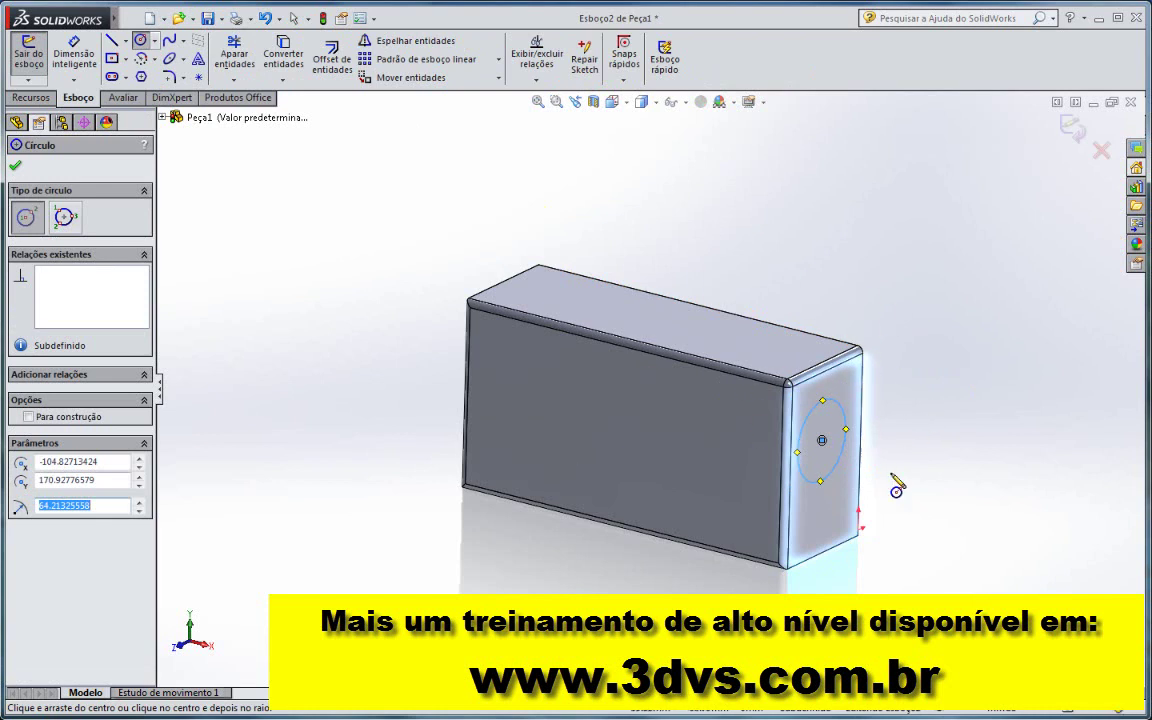
scroll(895, 483, "down", 3)
scroll(641, 432, "up", 2)
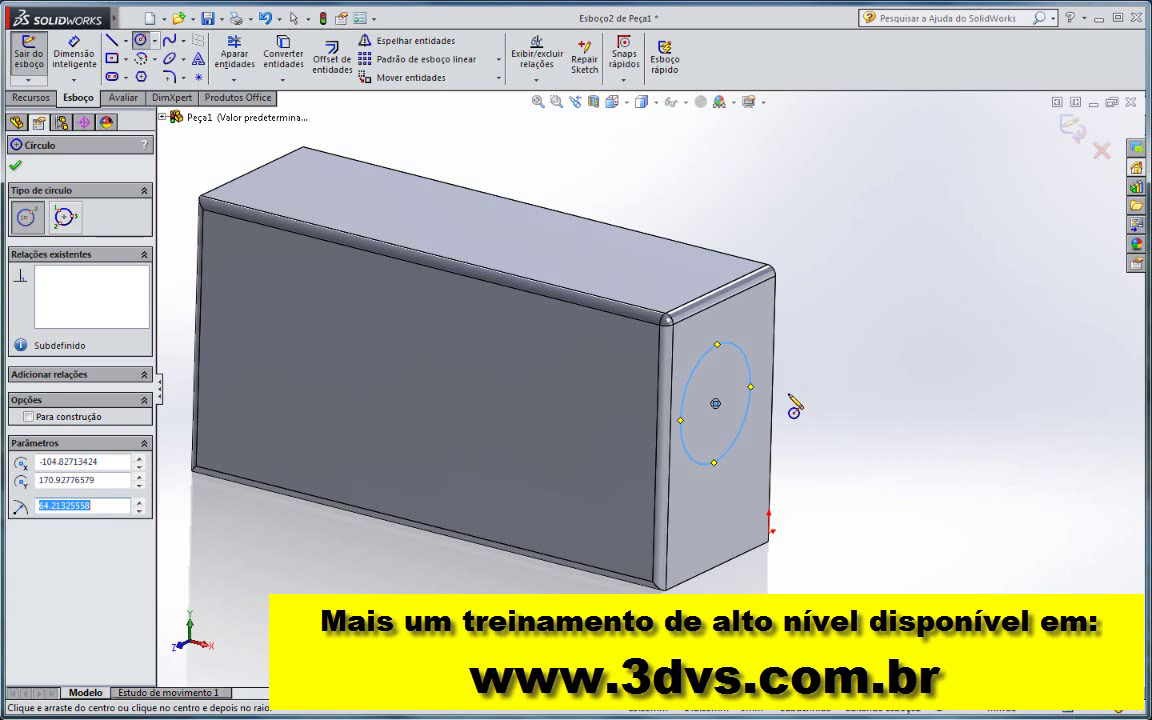
Orient the view Normal to the sketch face.
left_click(628, 101)
left_click(628, 101)
left_click(628, 101)
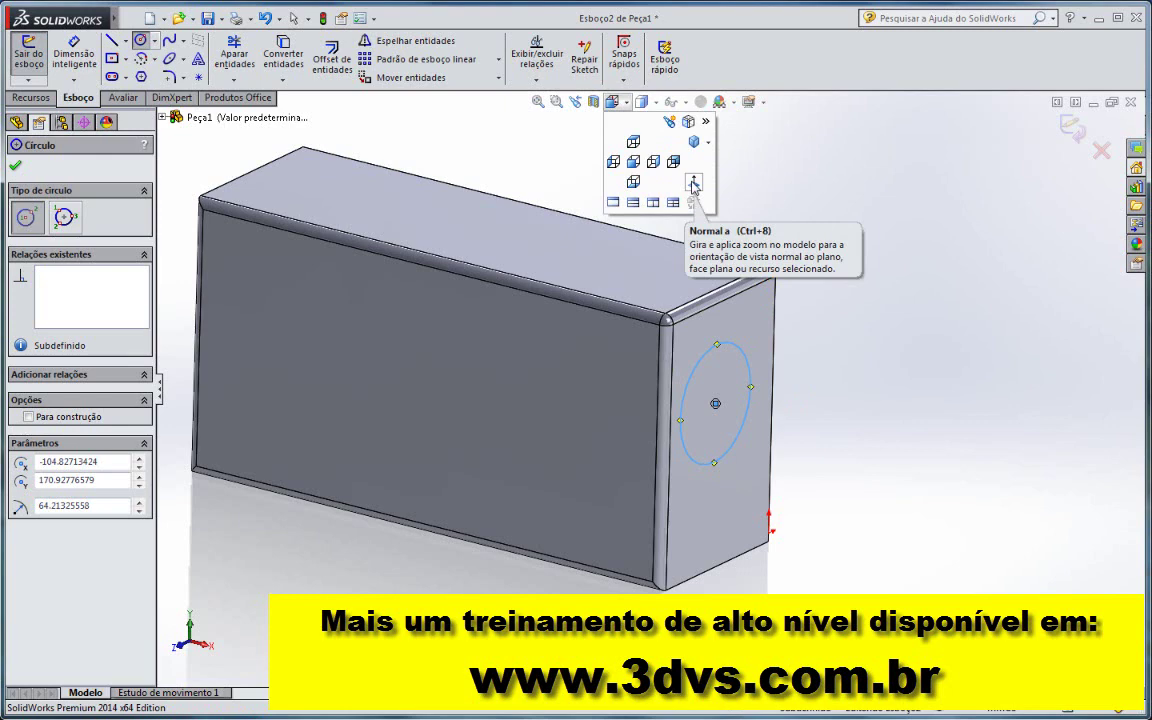
left_click(694, 184)
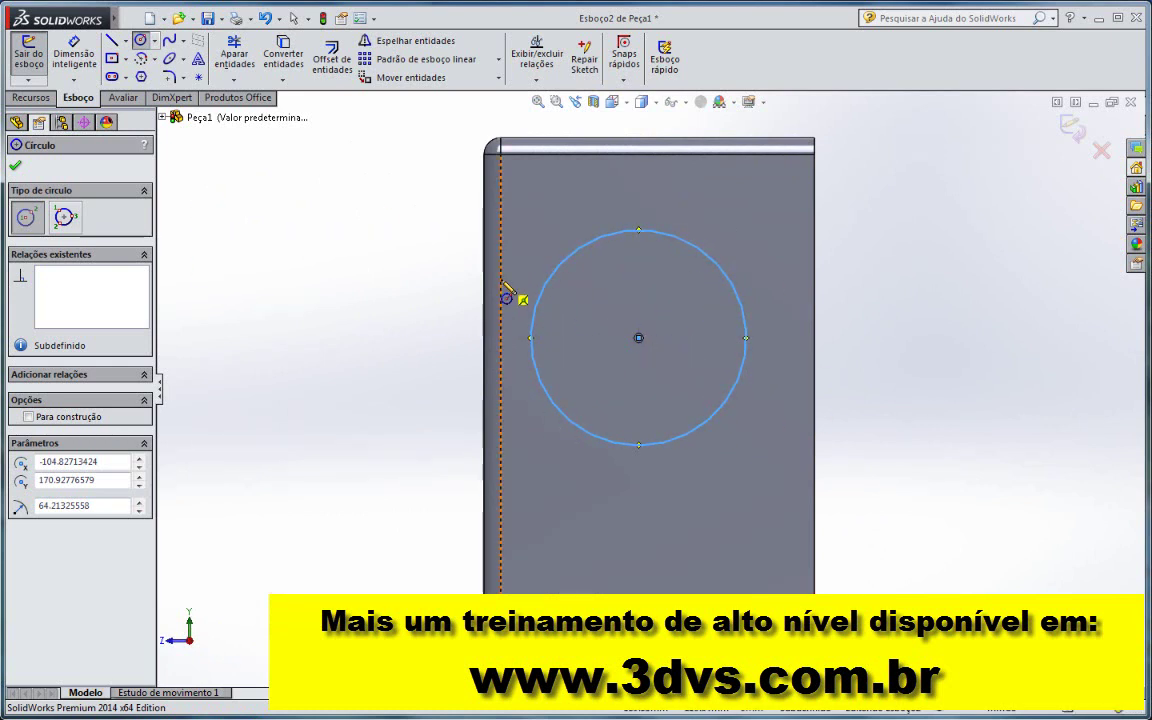
Resize the circle to about 64.35 radius and move its centre to roughly x -101.60, y 171.51.
key("Escape")
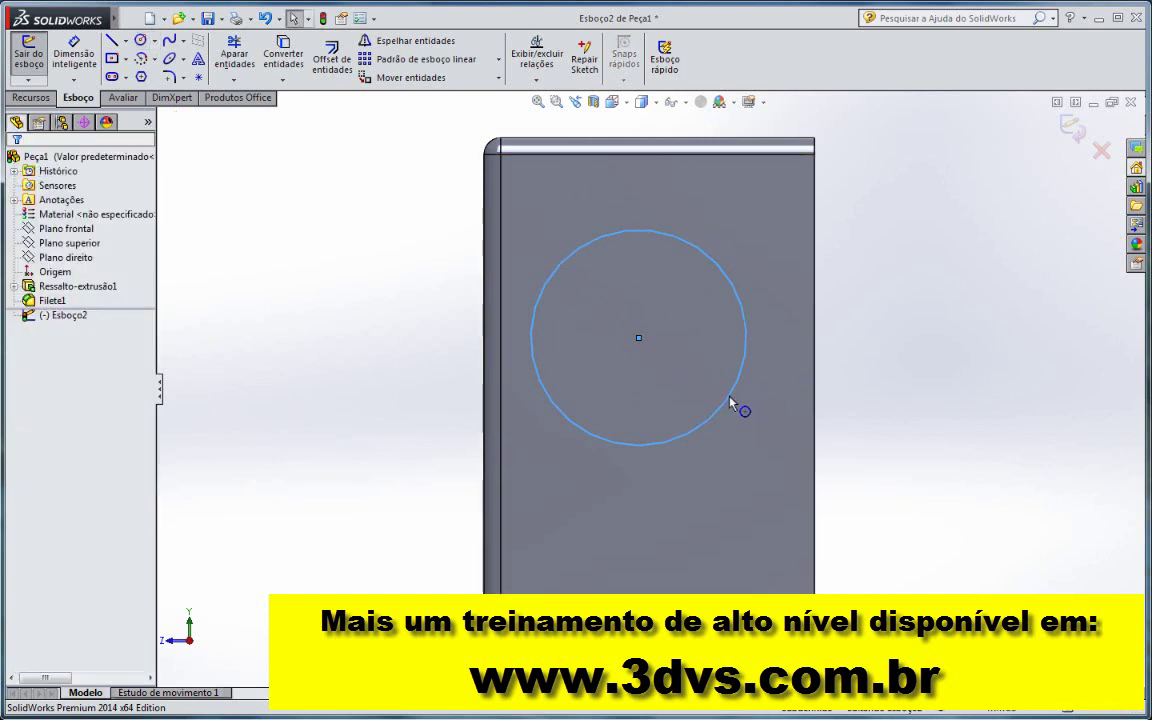
left_click_drag(738, 401, 727, 417)
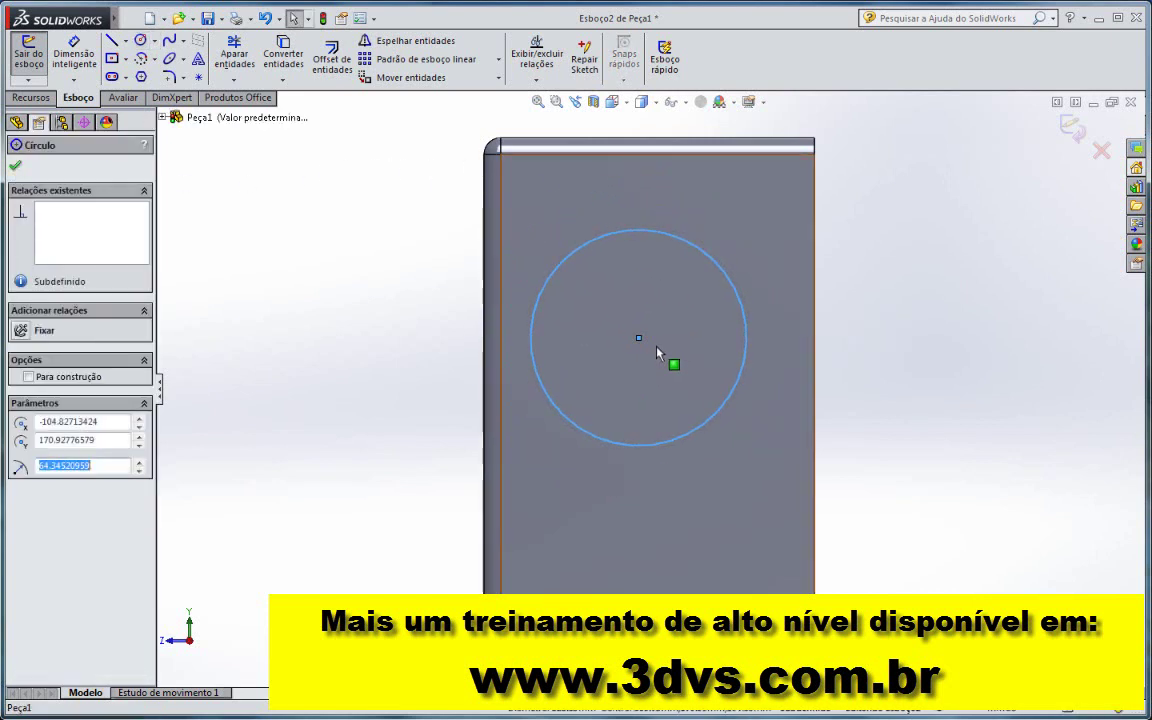
mouse_move(639, 338)
left_mouse_down()
mouse_move(658, 440)
mouse_move(648, 437)
mouse_move(644, 337)
left_mouse_up()
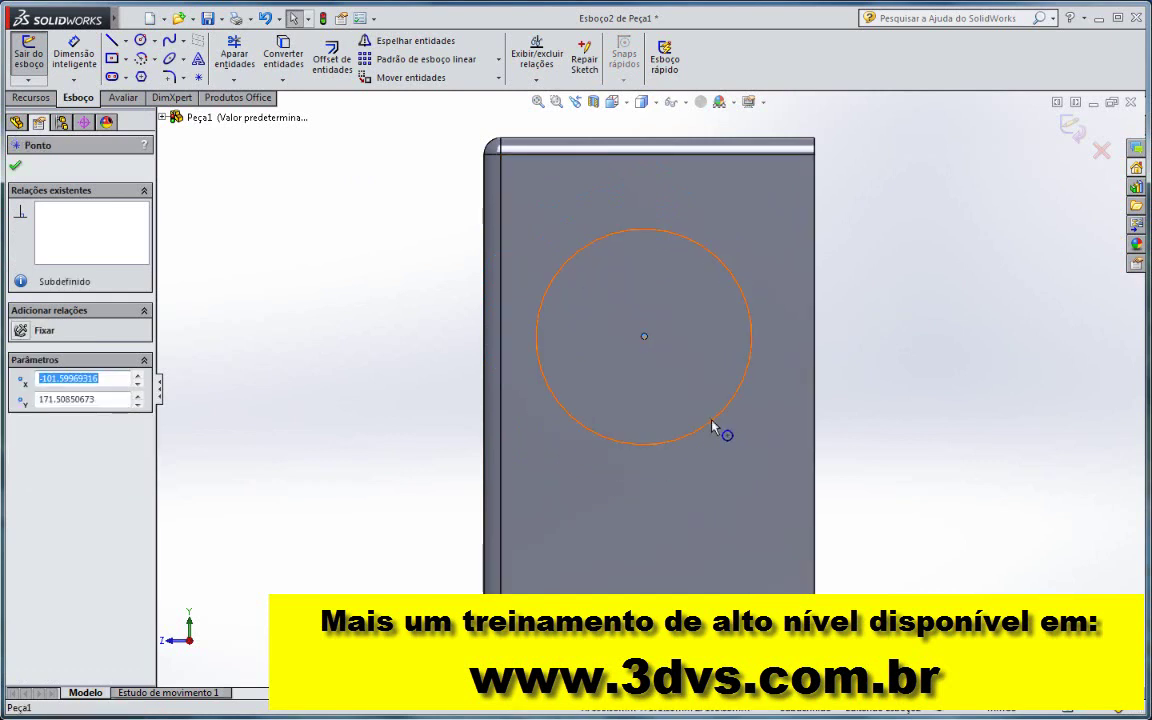